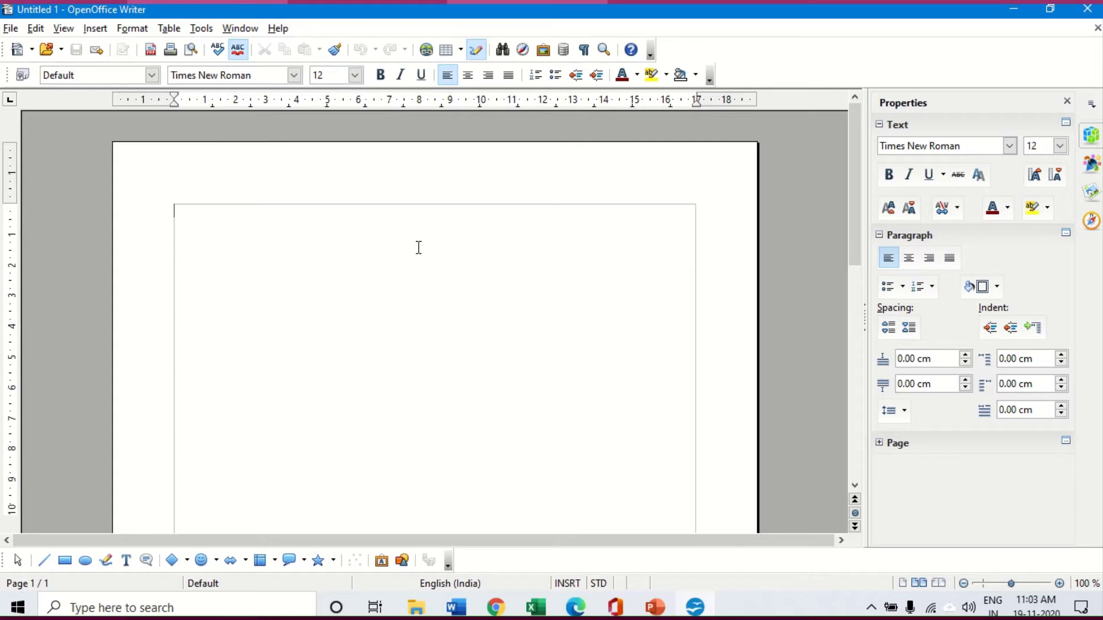
Set the text font to Verdana Pro at size 40 for the blank document.
{"action": "left_click", "coordinate": [296, 75]}
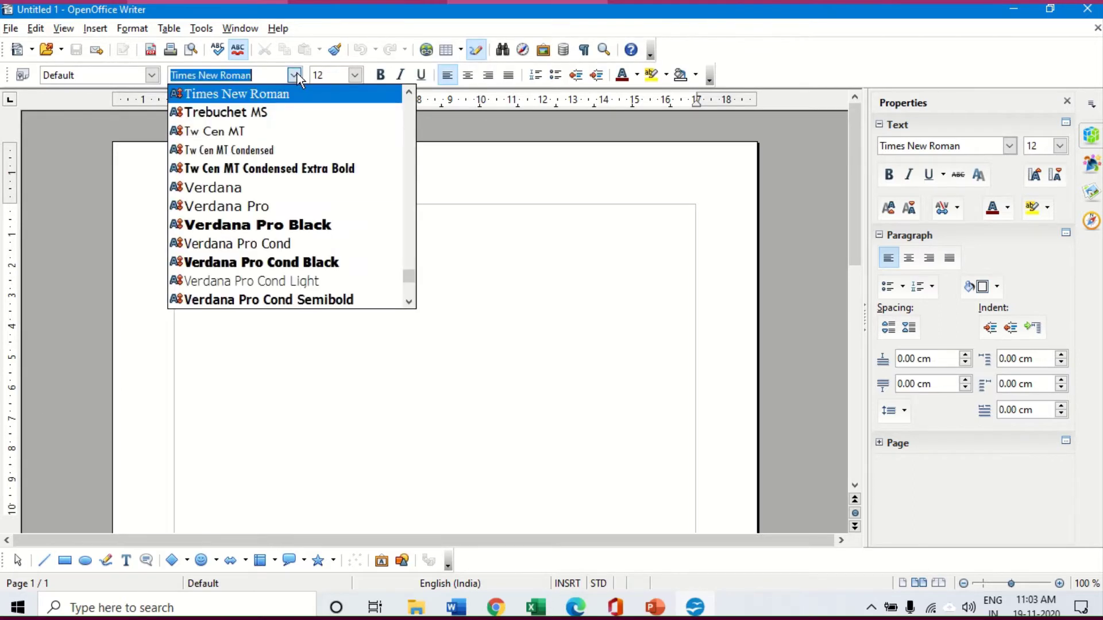
{"action": "left_click", "coordinate": [230, 206]}
{"action": "left_click", "coordinate": [355, 75]}
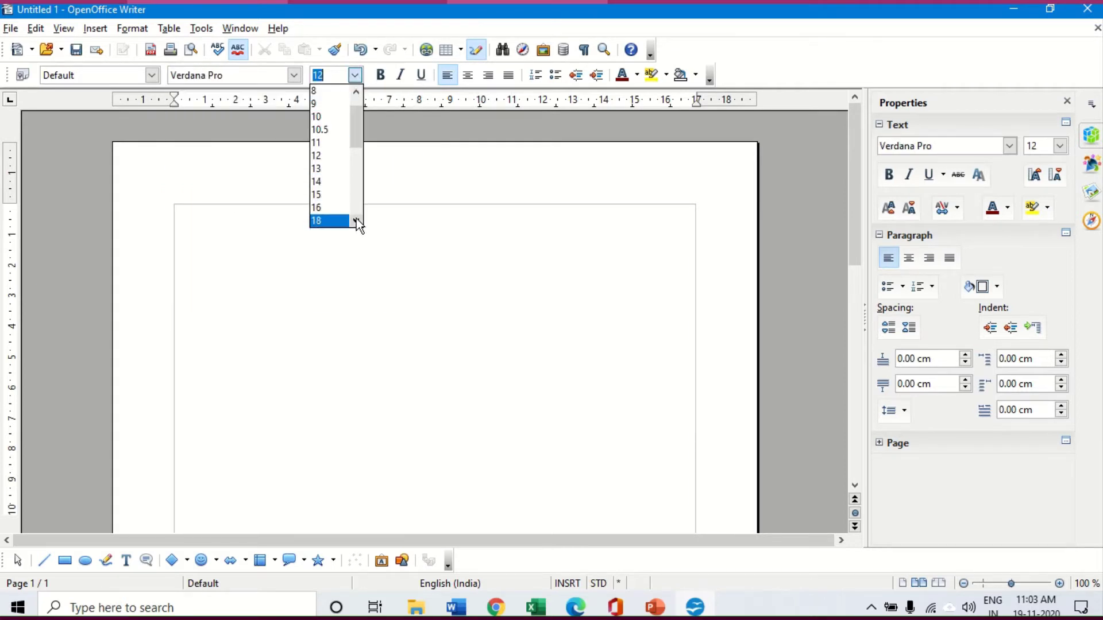
{"action": "scroll", "coordinate": [356, 218], "scroll_direction": "down", "scroll_amount": 5}
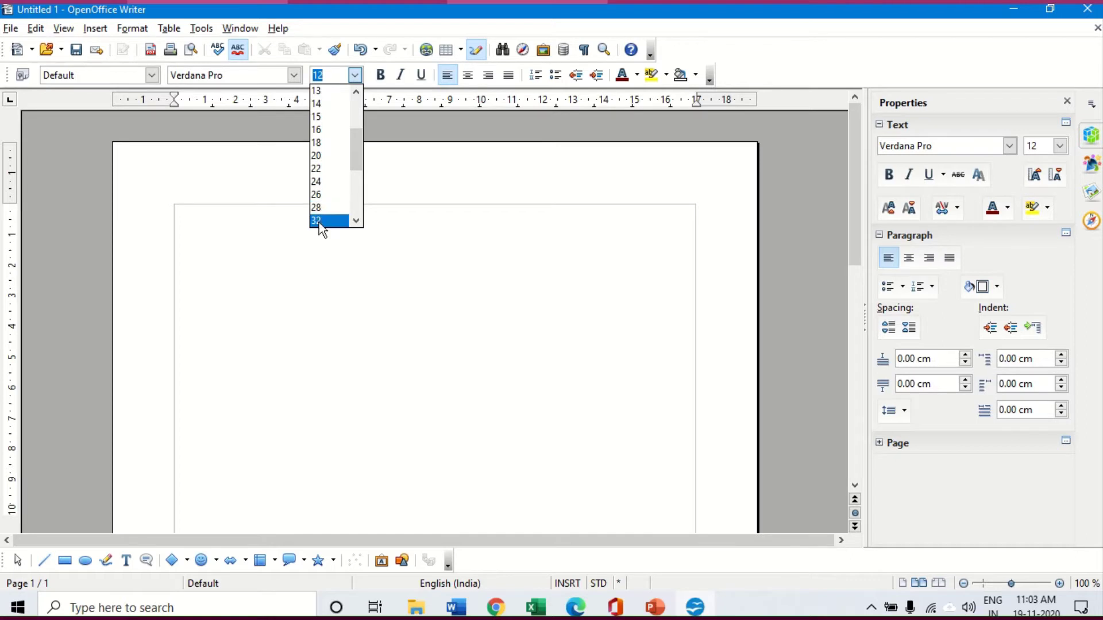
{"action": "scroll", "coordinate": [357, 222], "scroll_direction": "down", "scroll_amount": 2}
{"action": "left_click", "coordinate": [319, 220]}
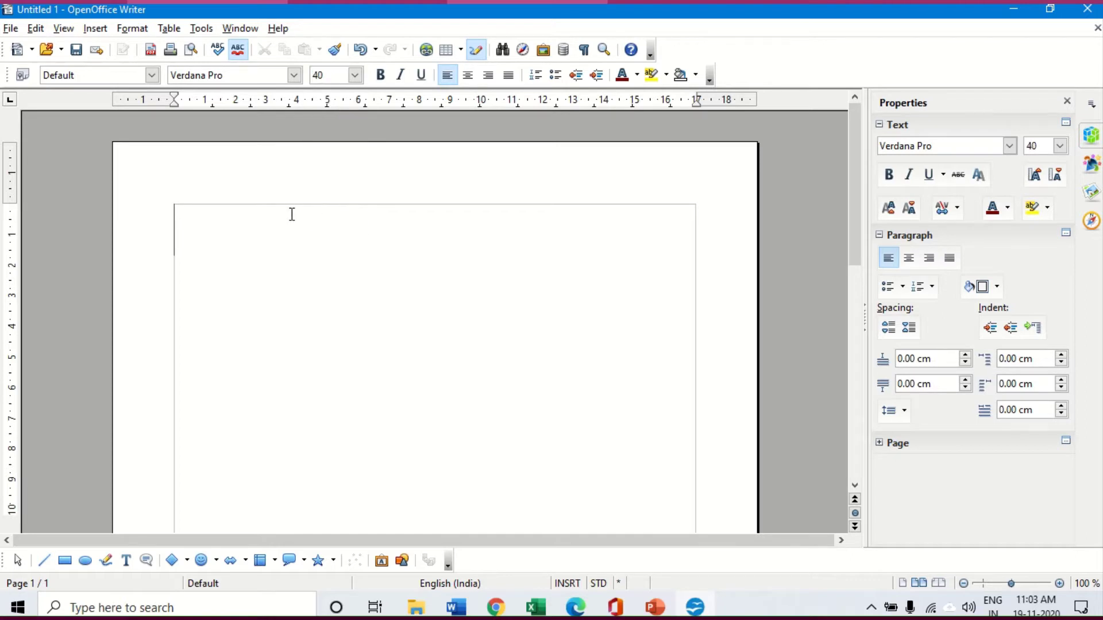
Enter the heading "SRI MA VIDYALAYA" on the first line of the document.
{"action": "type", "text": "SR"}
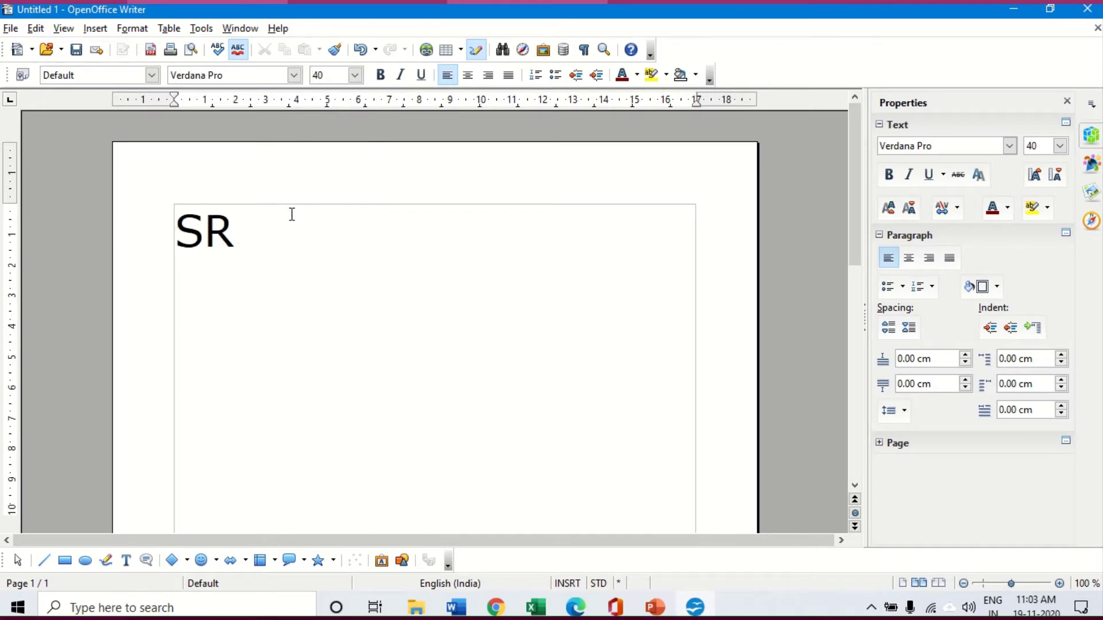
{"action": "type", "text": "I MA VID"}
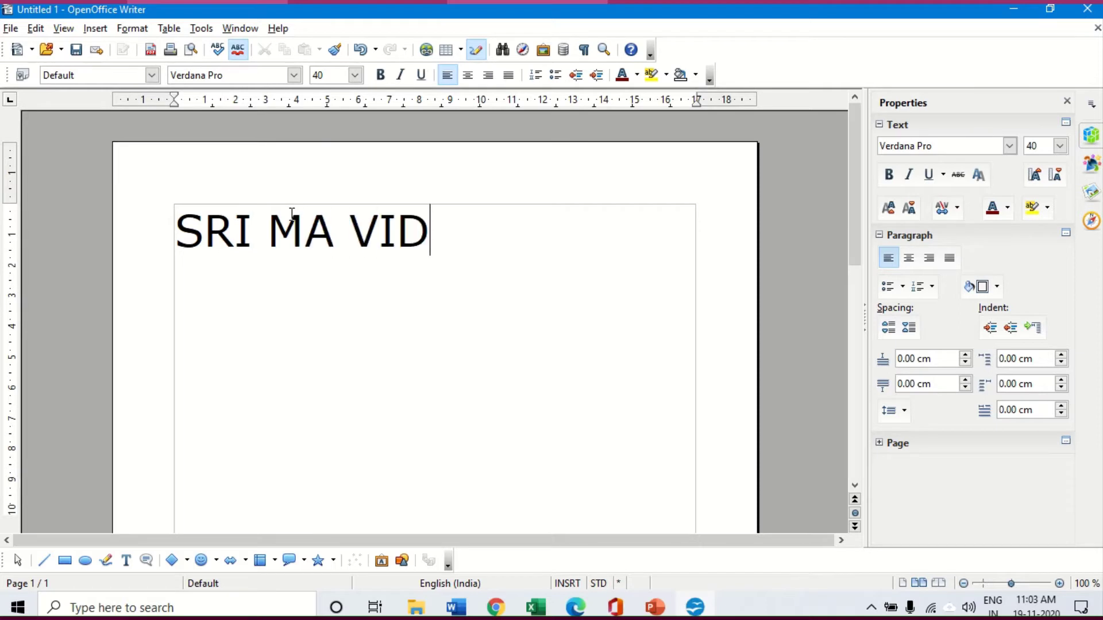
{"action": "type", "text": "YALA"}
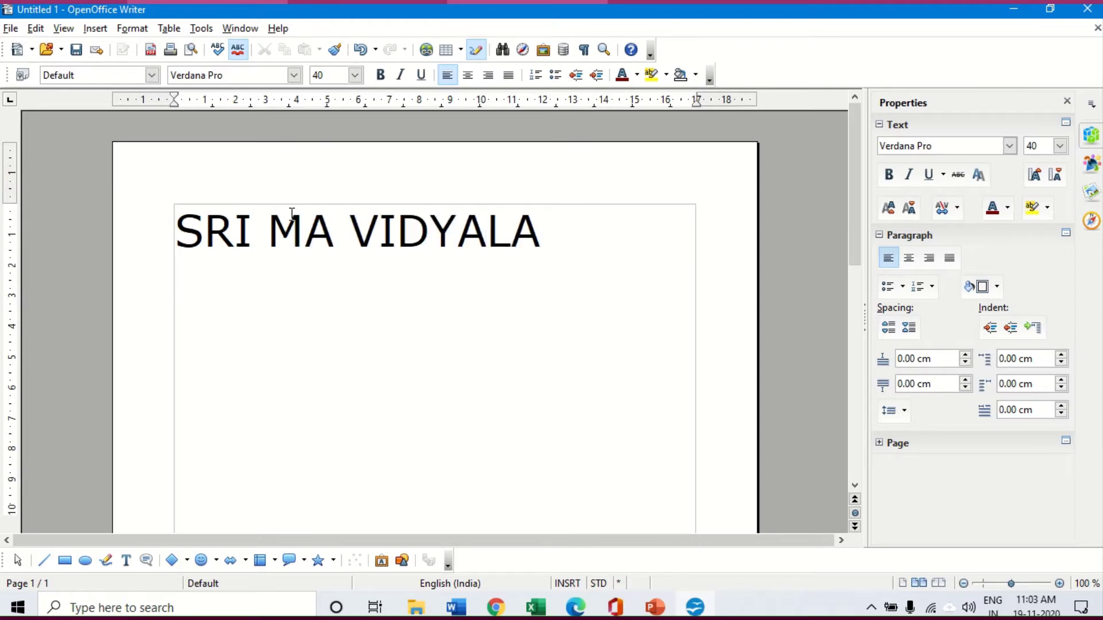
{"action": "type", "text": "YA"}
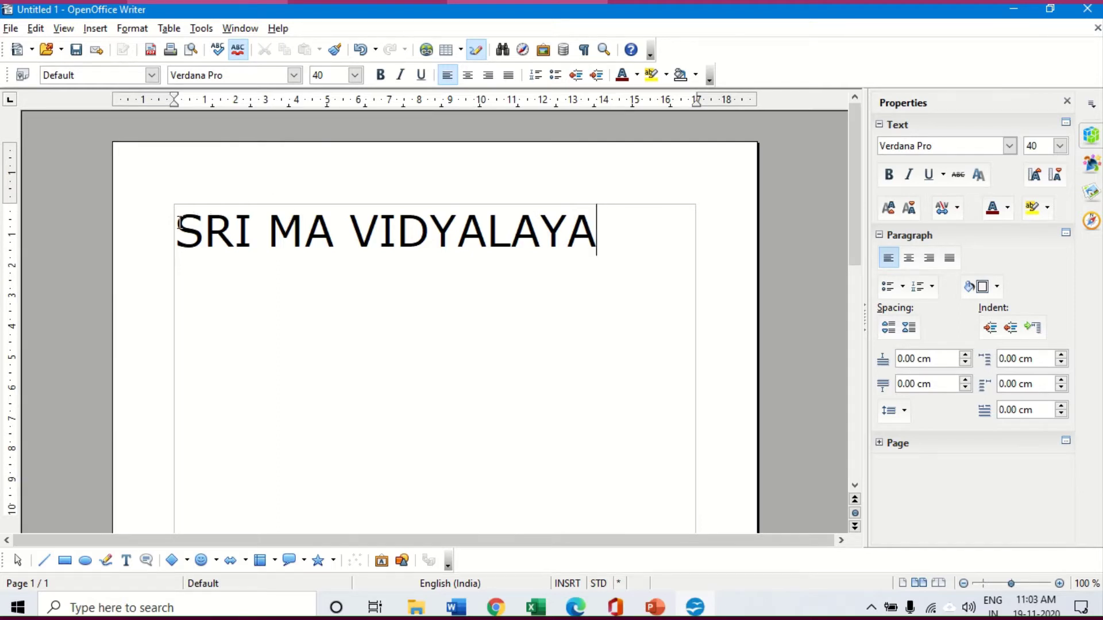
Change the font color of the whole "SRI MA VIDYALAYA" heading to green.
{"action": "left_click_drag", "start_coordinate": [176, 229], "coordinate": [667, 237]}
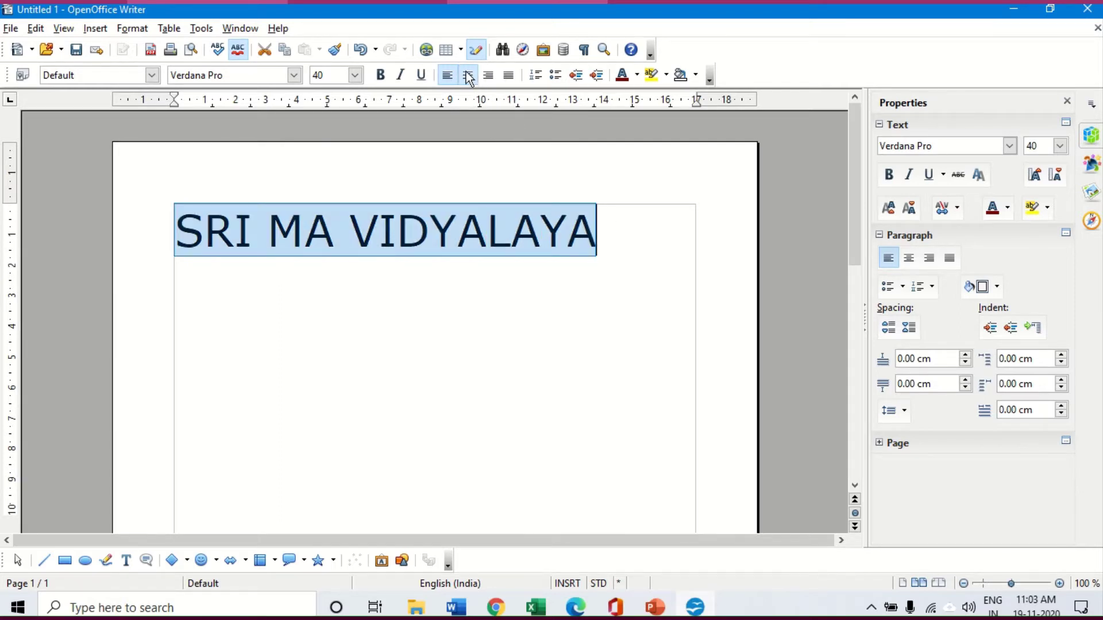
{"action": "left_click", "coordinate": [636, 77]}
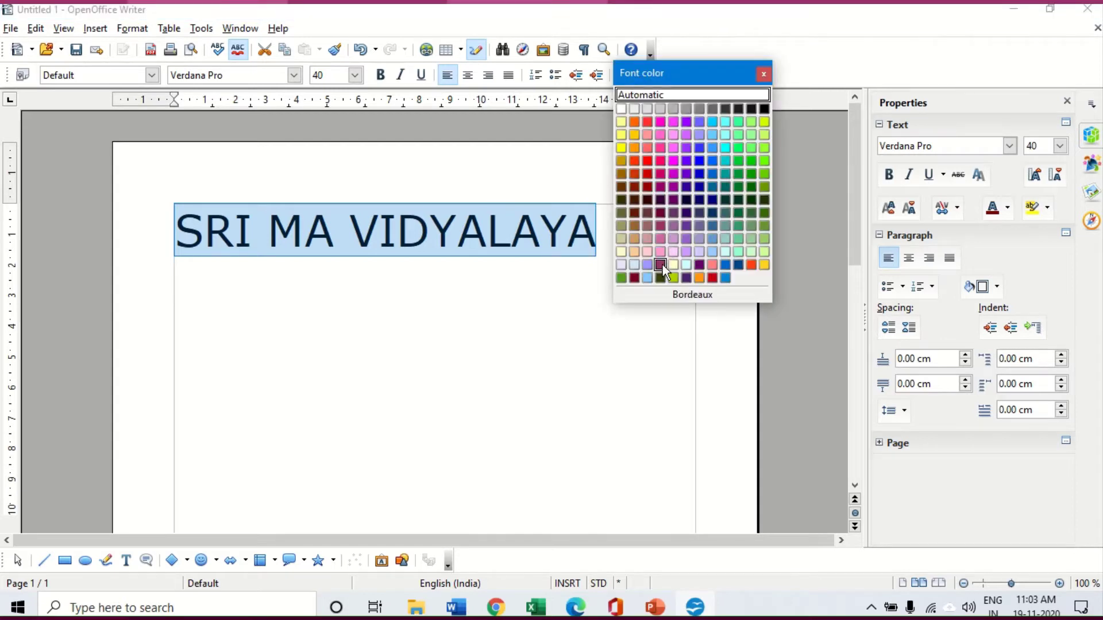
{"action": "left_click", "coordinate": [622, 278]}
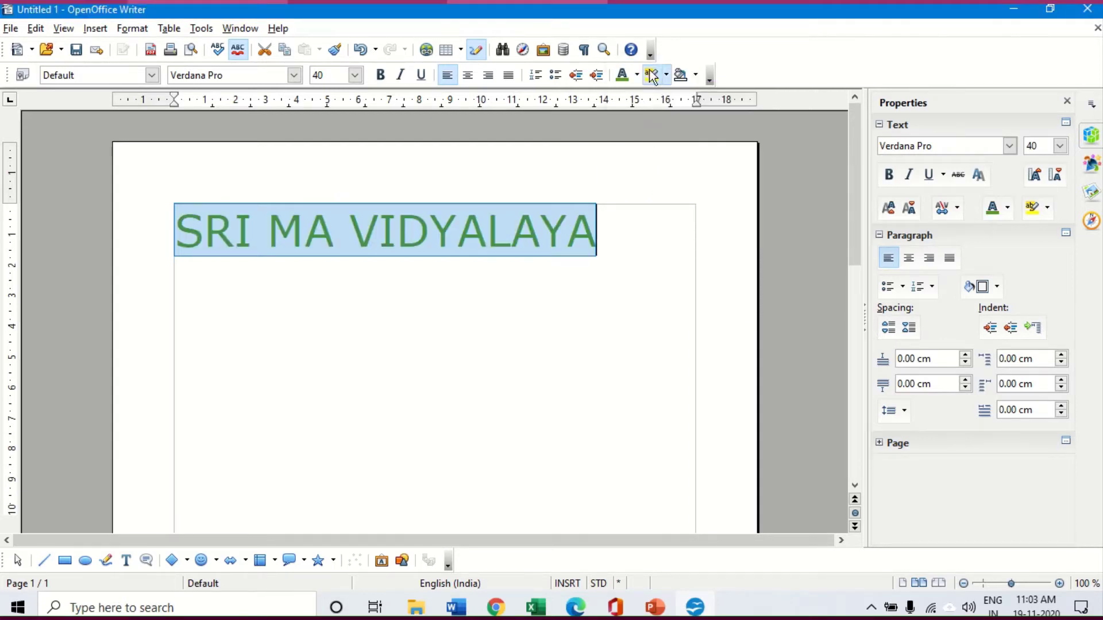
Highlight the heading text, trying turquoise first and settling on pale yellow.
{"action": "left_click", "coordinate": [667, 77]}
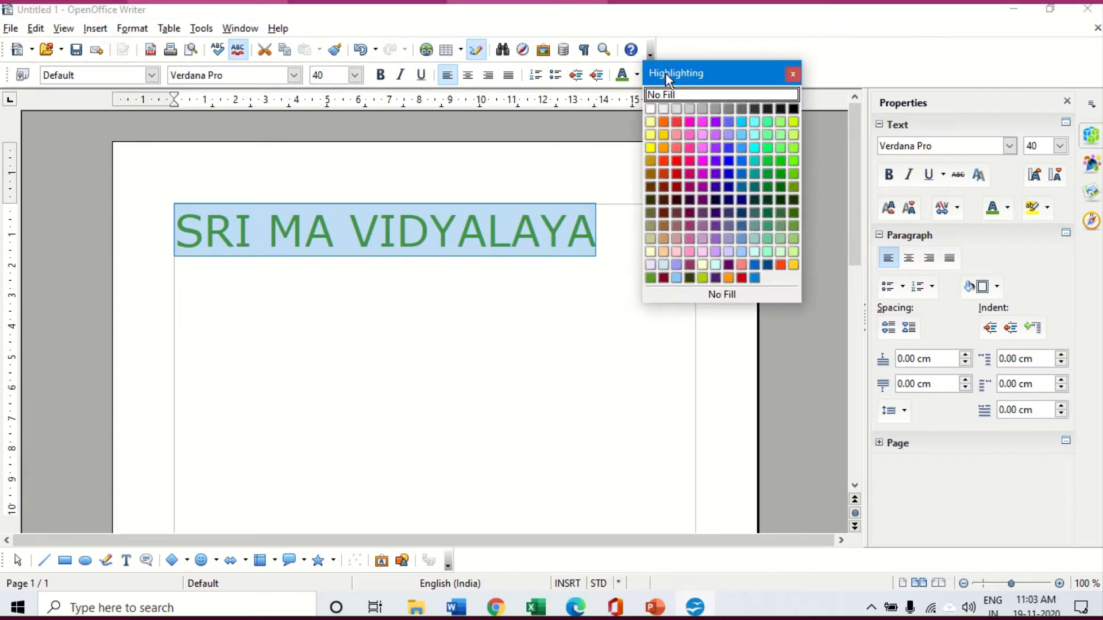
{"action": "left_click", "coordinate": [755, 148]}
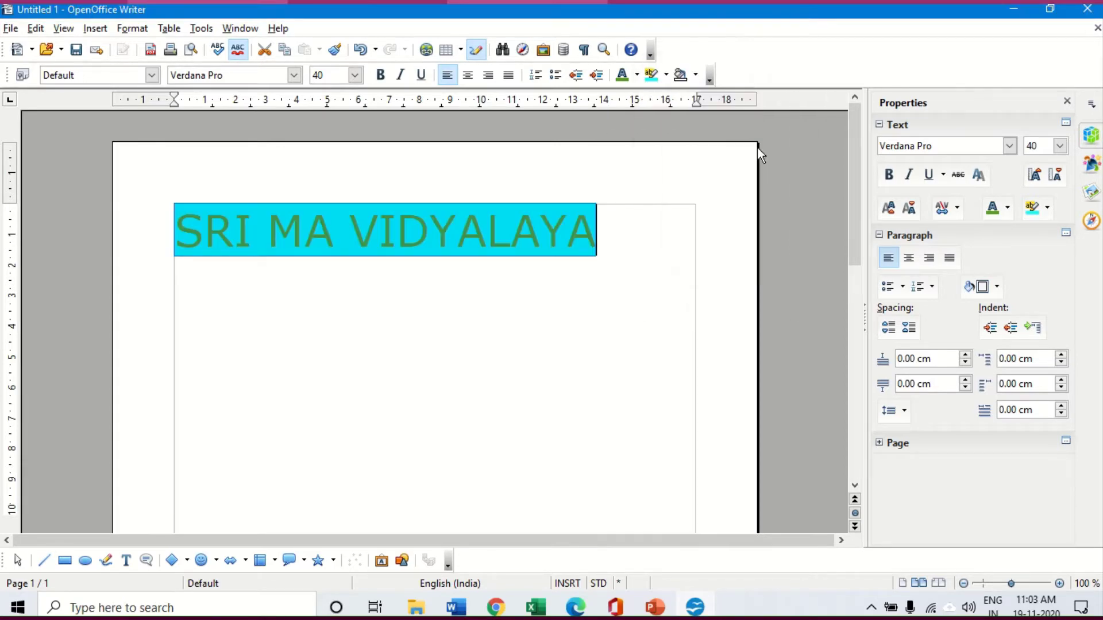
{"action": "left_click", "coordinate": [666, 76]}
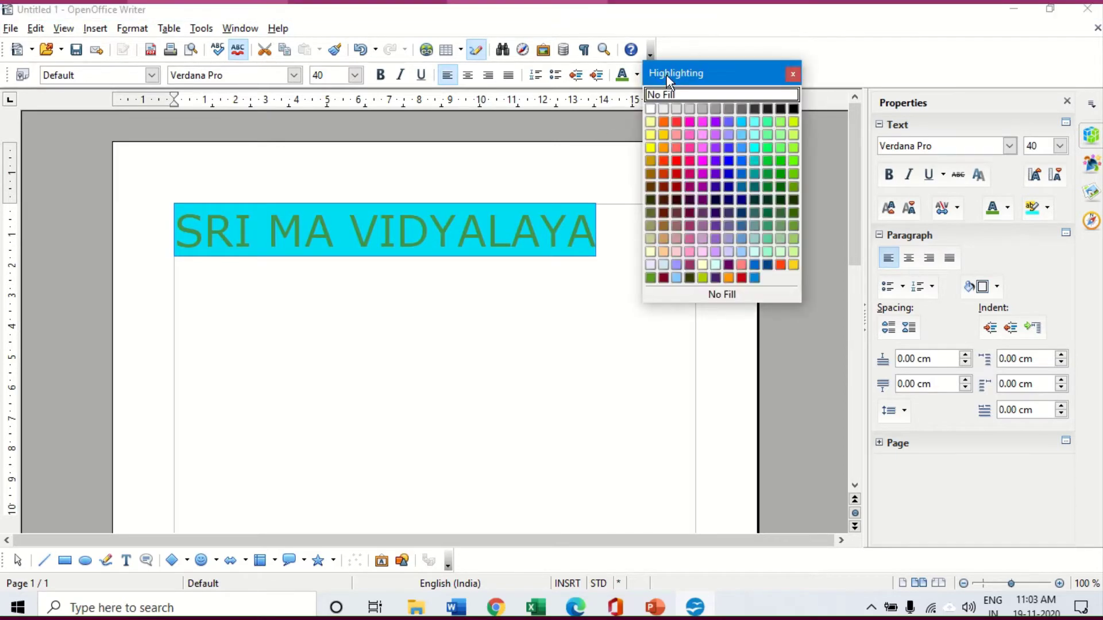
{"action": "left_click", "coordinate": [647, 120]}
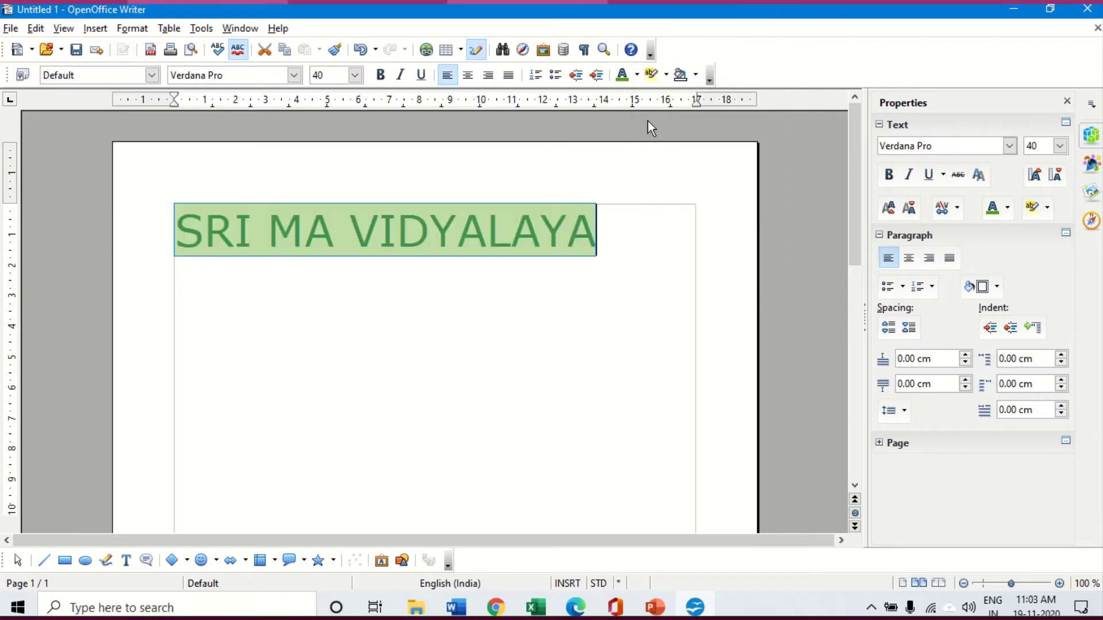
{"action": "left_click", "coordinate": [569, 381]}
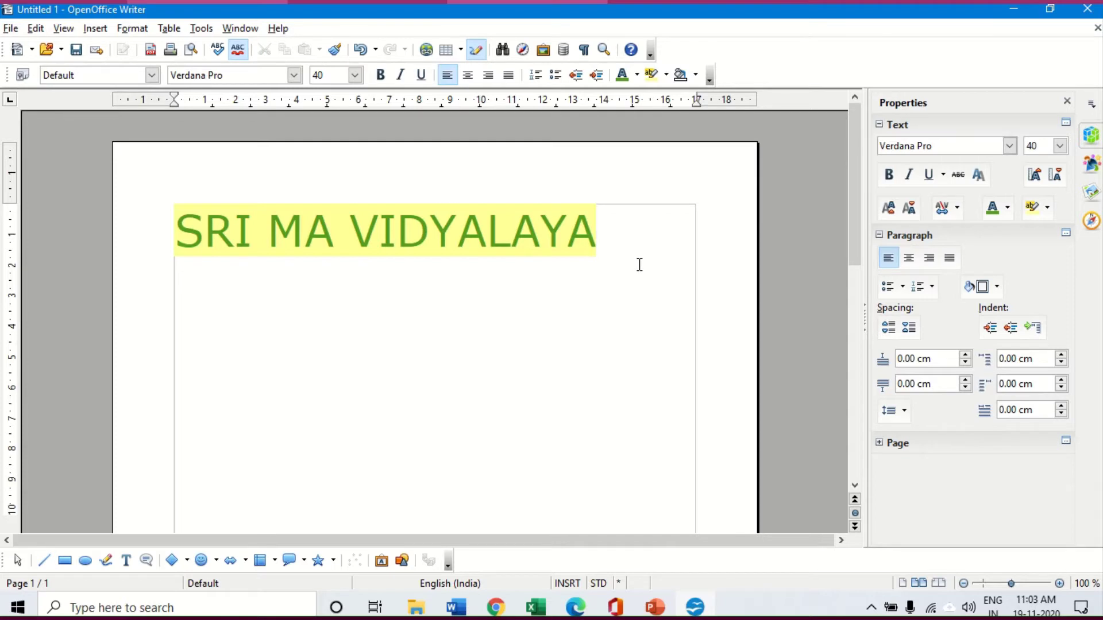
Insert the LOGO picture from the Desktop folder into the document at the heading.
{"action": "left_click", "coordinate": [99, 29]}
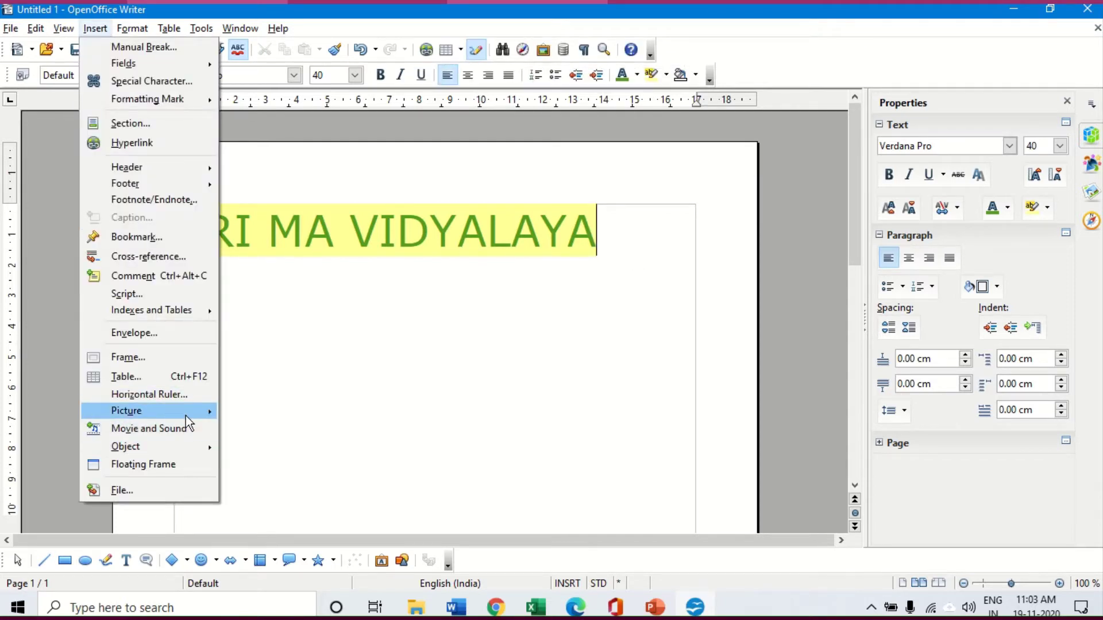
{"action": "mouse_move", "coordinate": [190, 412]}
{"action": "left_click", "coordinate": [257, 409]}
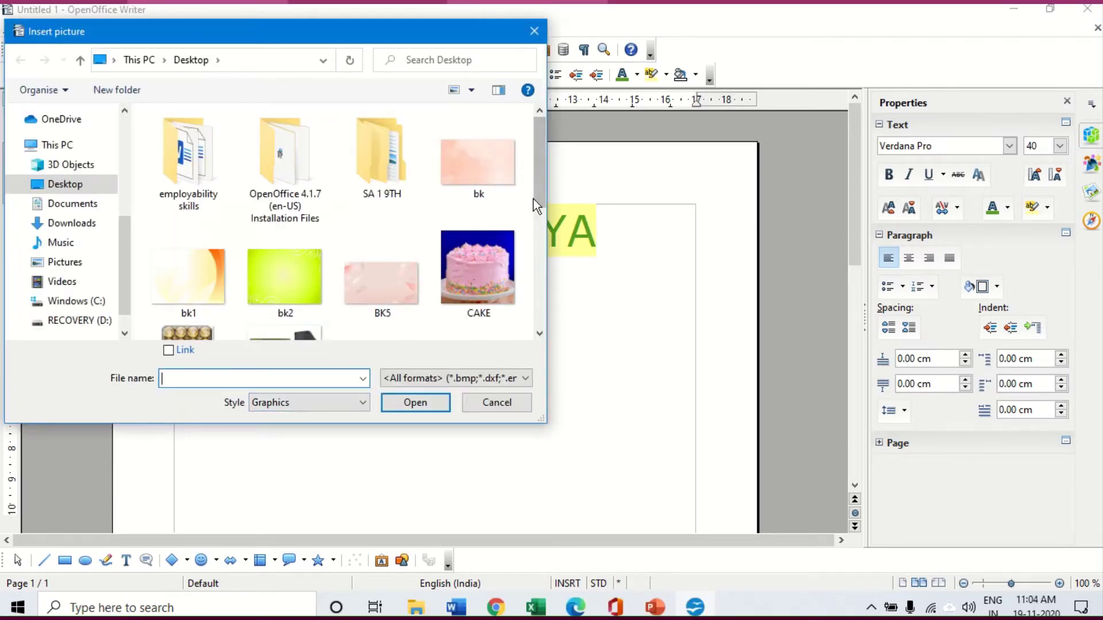
{"action": "left_click_drag", "start_coordinate": [533, 188], "coordinate": [538, 239]}
{"action": "left_click", "coordinate": [494, 285]}
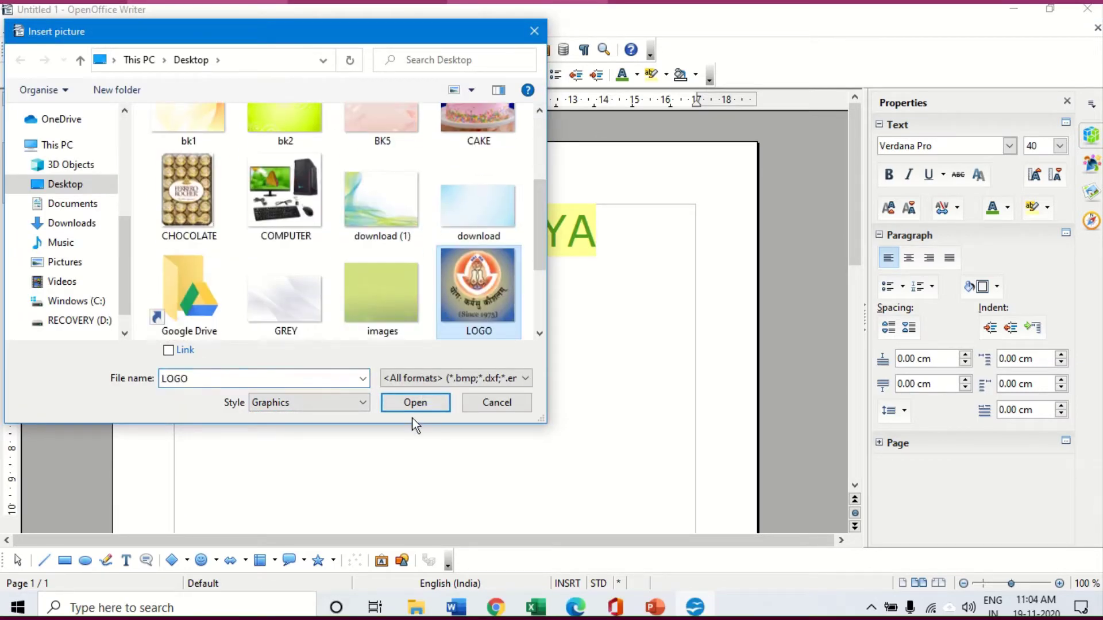
{"action": "left_click", "coordinate": [415, 404]}
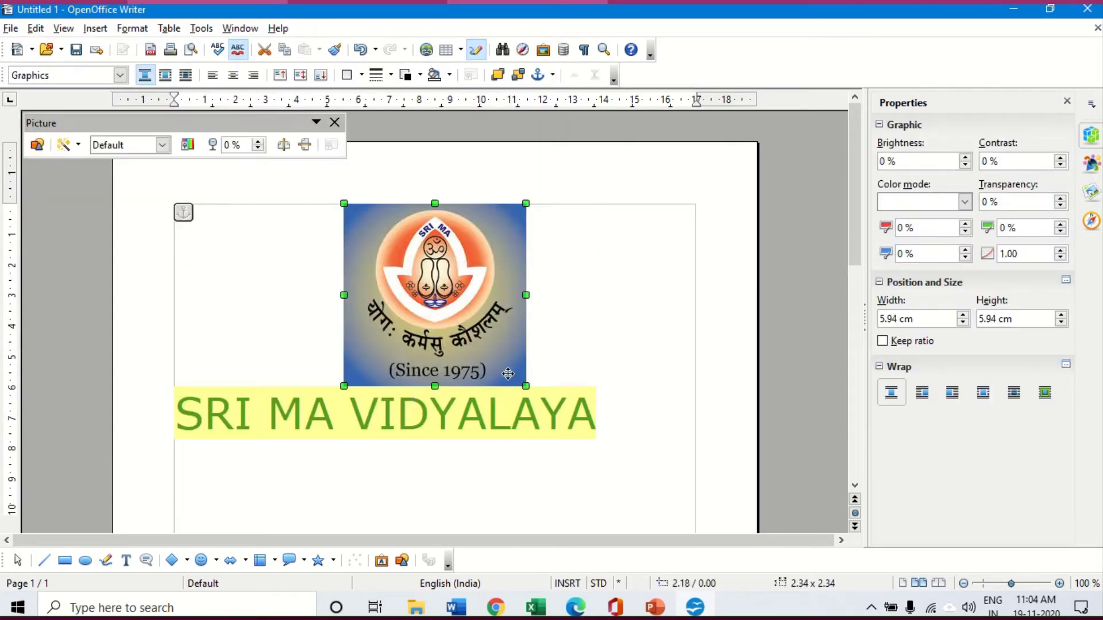
Shrink the logo picture to about 1.75 × 1.26 inches and center the heading text below it.
{"action": "key", "text": "Escape"}
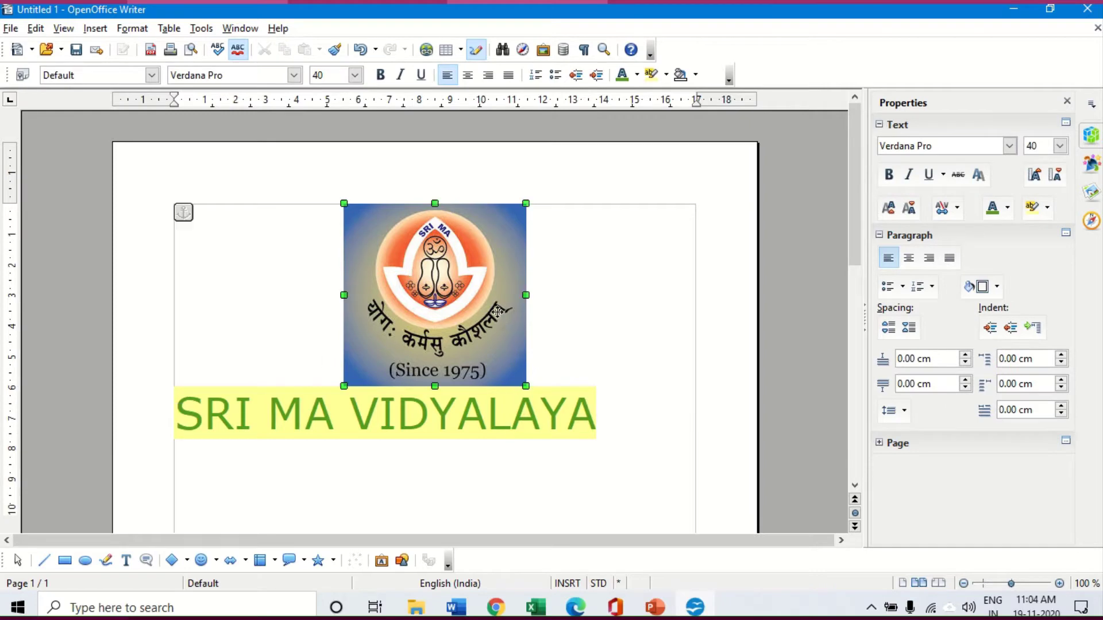
{"action": "left_click", "coordinate": [498, 312]}
{"action": "left_click_drag", "start_coordinate": [525, 386], "coordinate": [480, 303]}
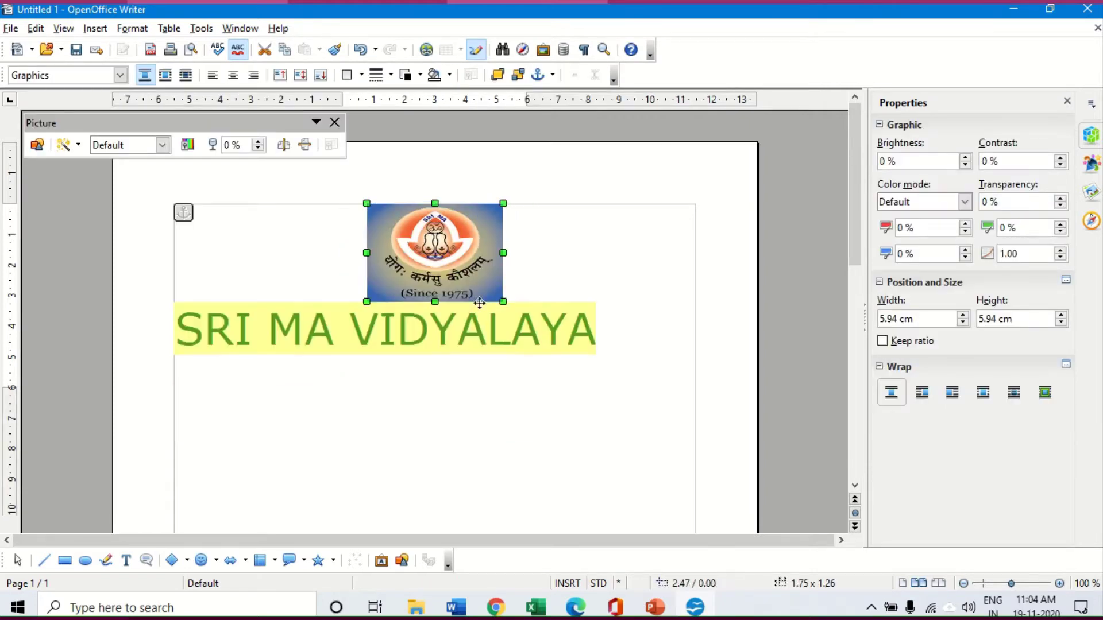
{"action": "left_click", "coordinate": [408, 150]}
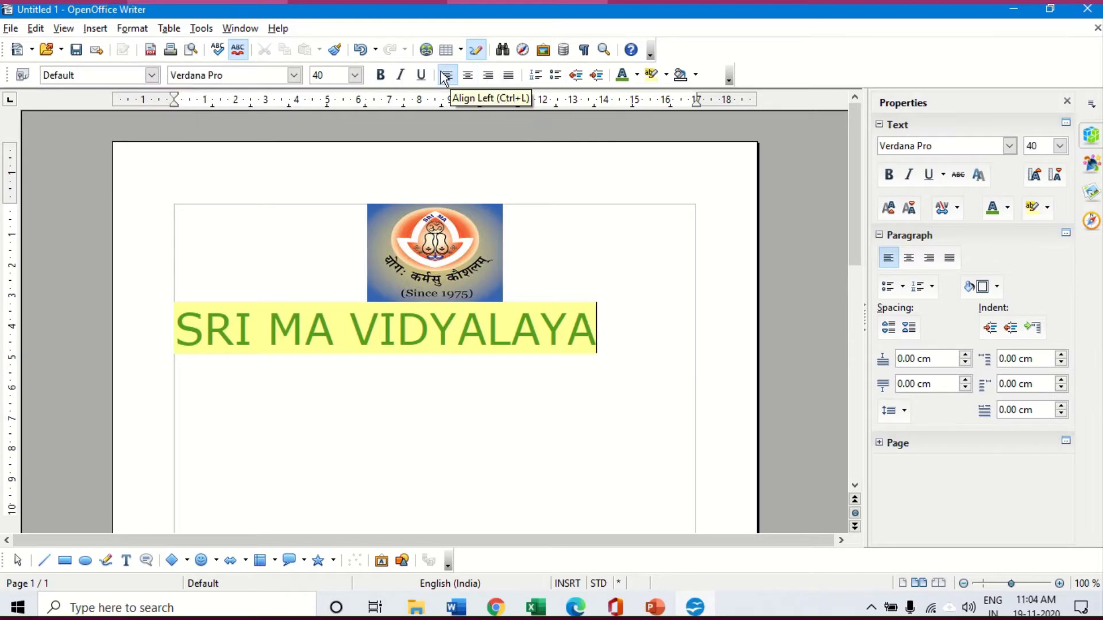
{"action": "left_click", "coordinate": [468, 77]}
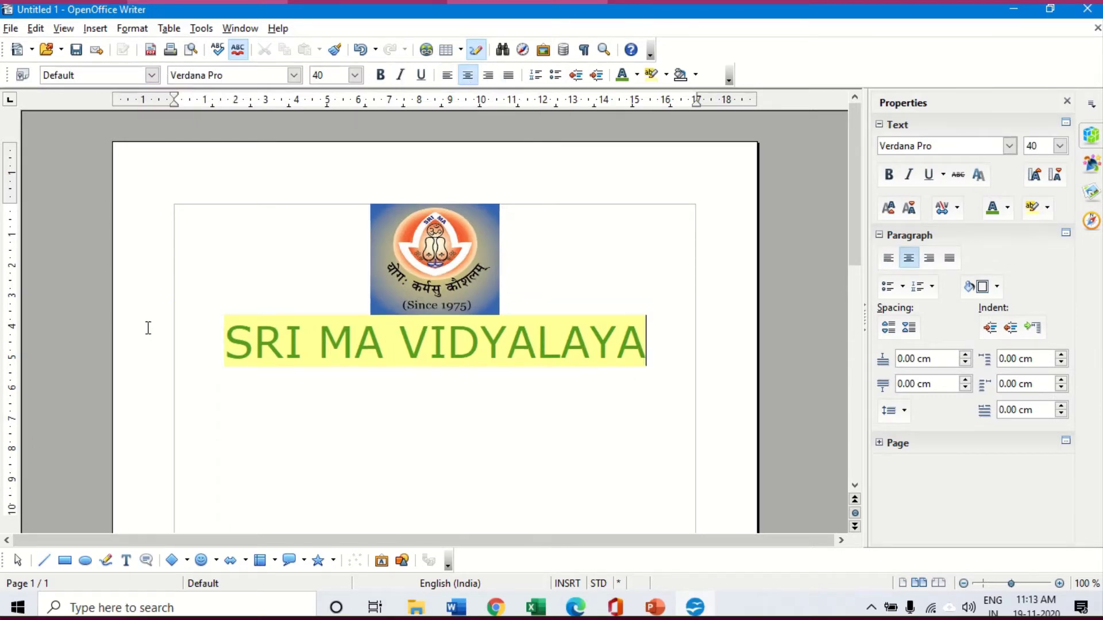
Set the background color of the Default page style to Gray 2.
{"action": "left_click", "coordinate": [132, 29]}
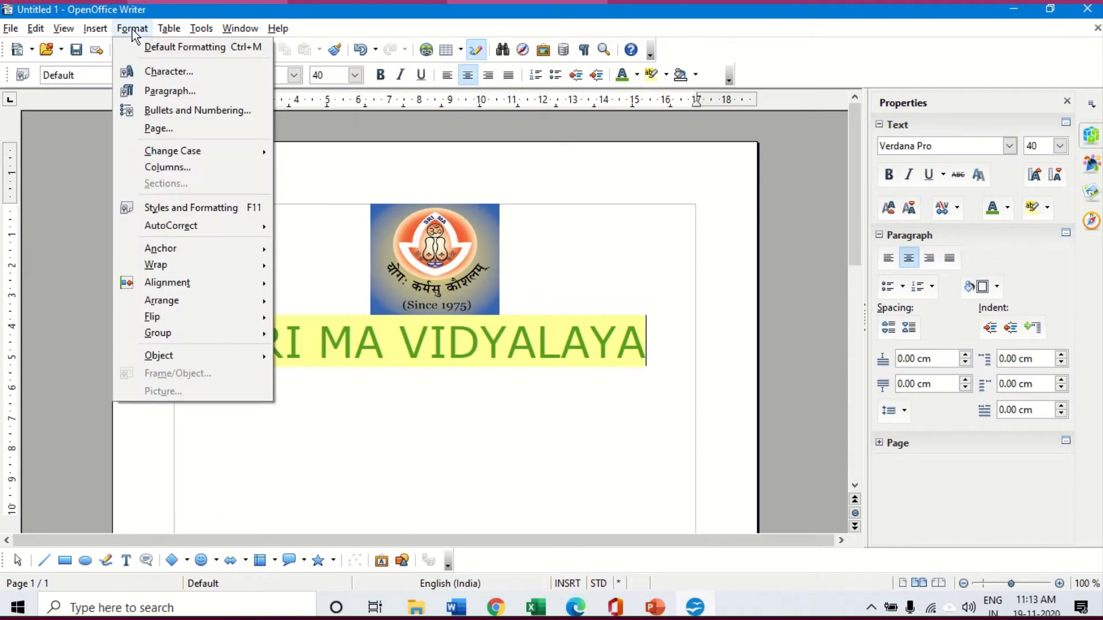
{"action": "left_click", "coordinate": [165, 129]}
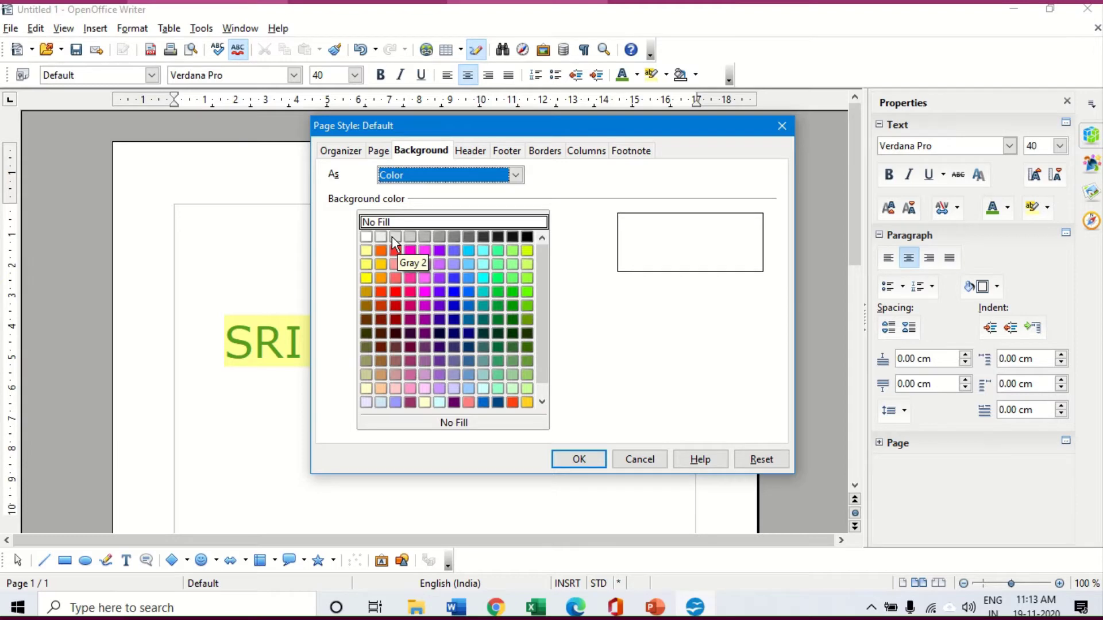
{"action": "left_click", "coordinate": [393, 237]}
{"action": "left_click", "coordinate": [572, 458]}
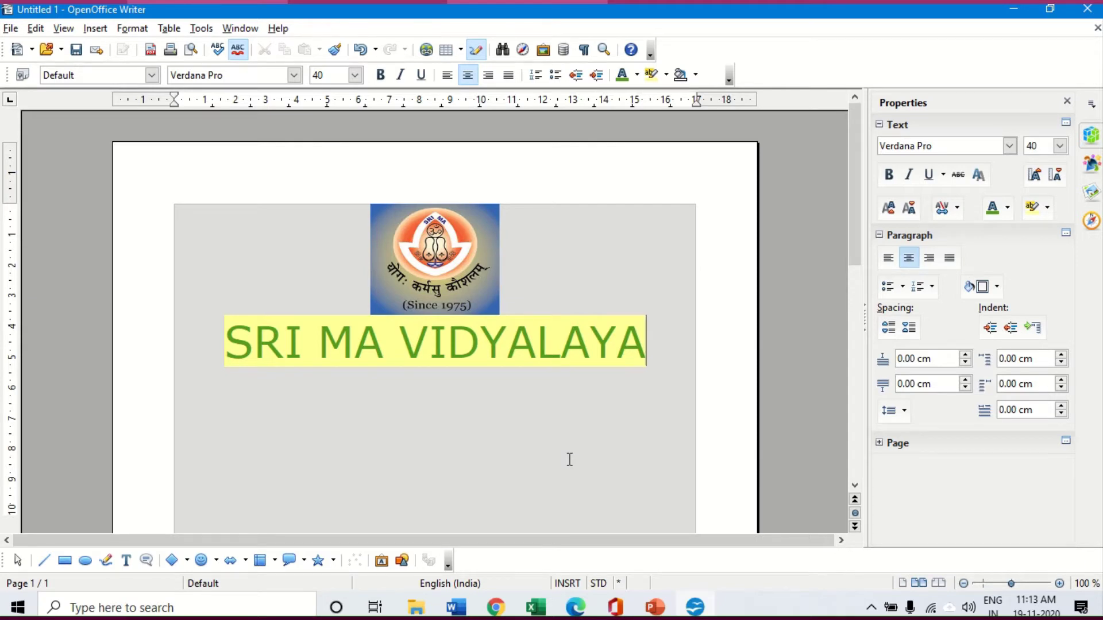
Save the document as a template named "SRI MA FORM" in the My Templates category.
{"action": "left_click", "coordinate": [12, 30]}
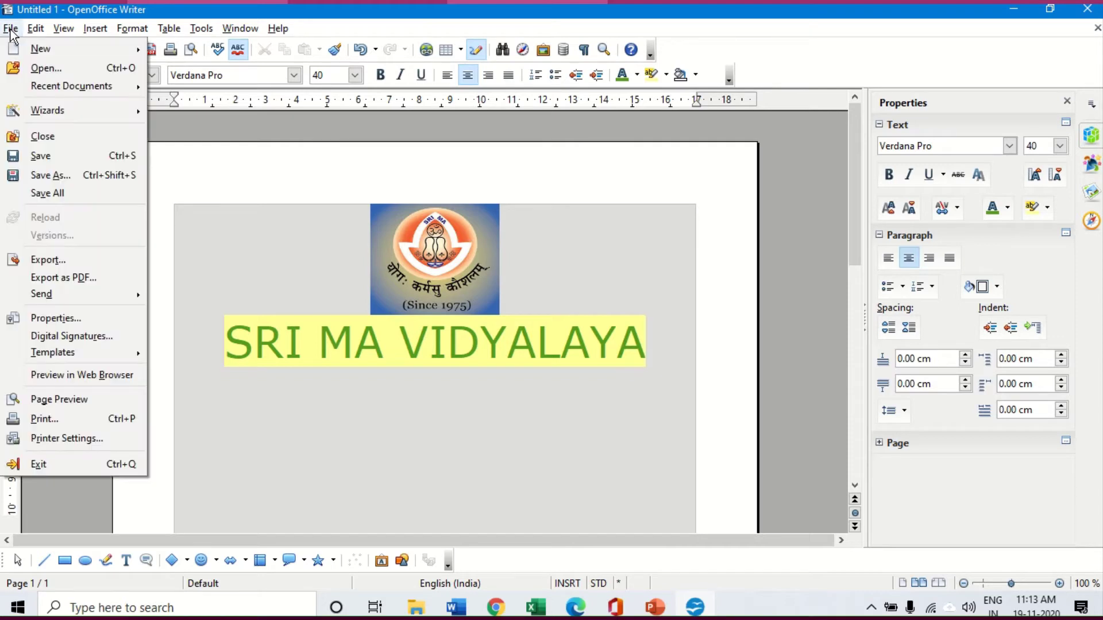
{"action": "mouse_move", "coordinate": [50, 354]}
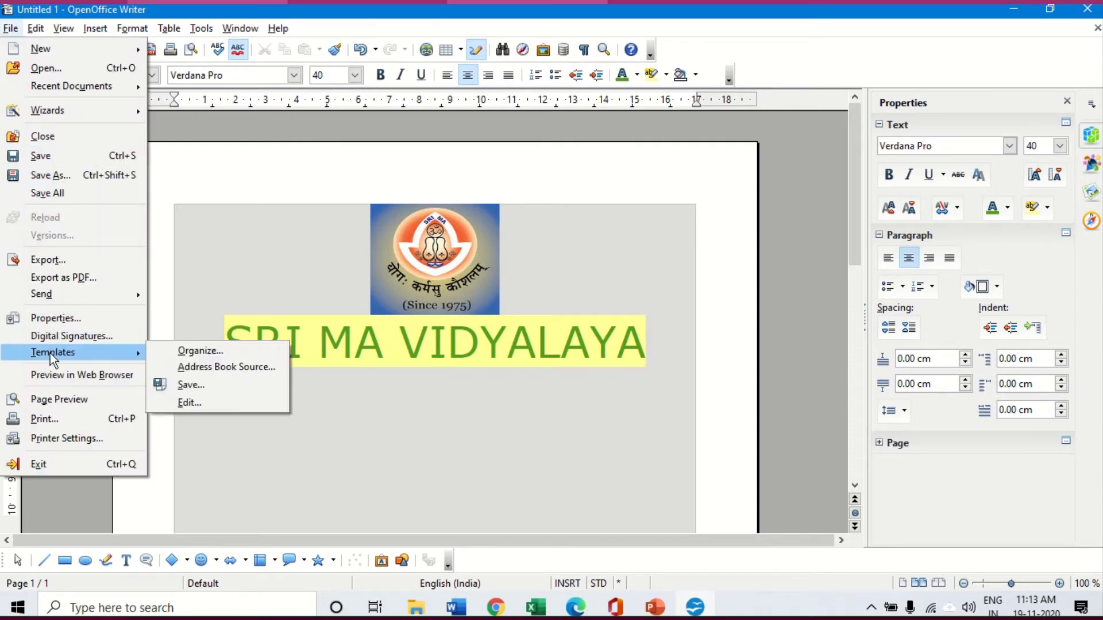
{"action": "left_click", "coordinate": [199, 387]}
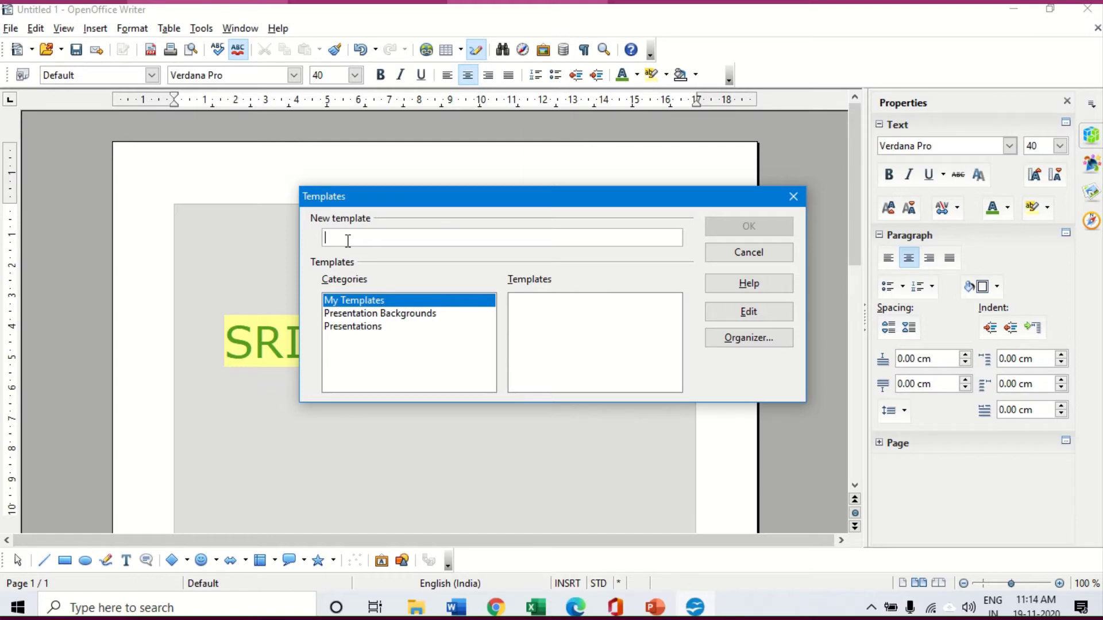
{"action": "type", "text": "SRI"}
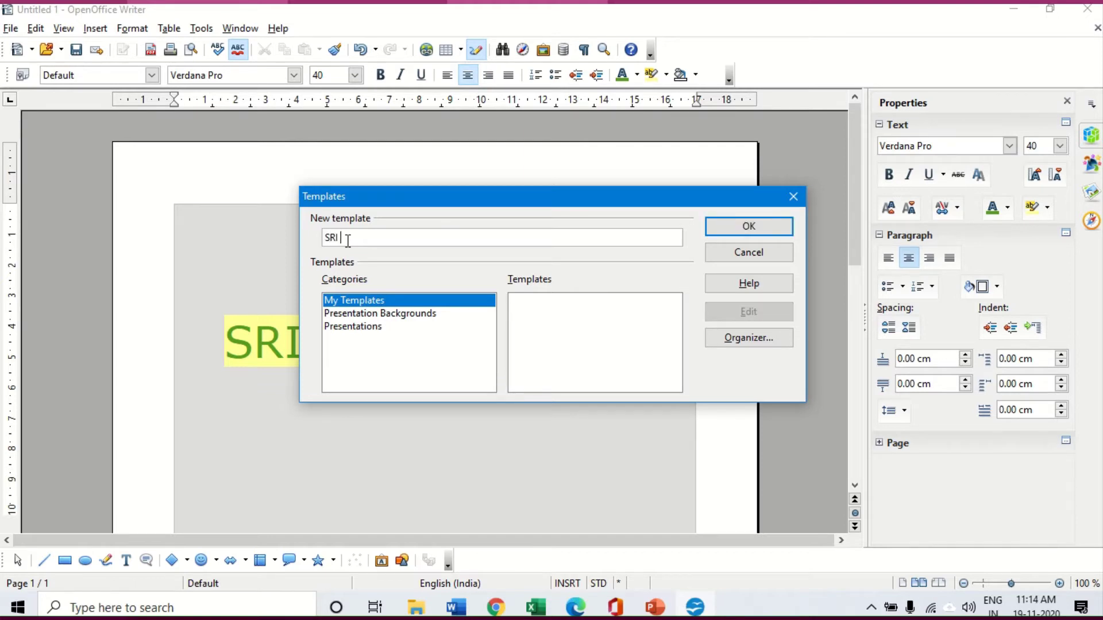
{"action": "type", "text": " MA FORM"}
{"action": "left_click", "coordinate": [745, 228]}
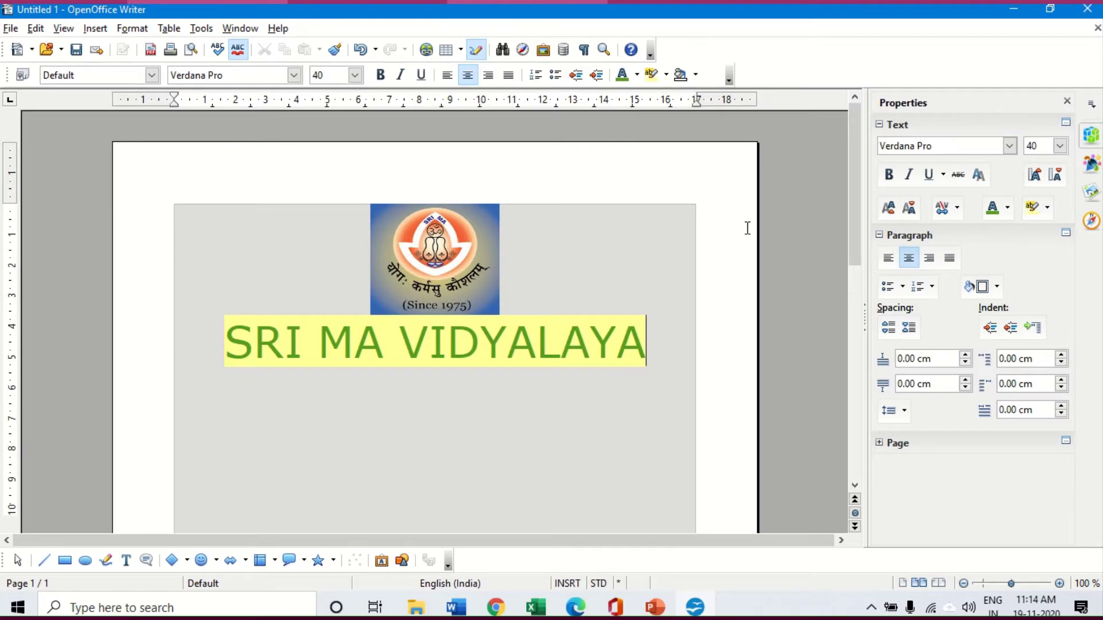
{"action": "left_click", "coordinate": [1087, 10]}
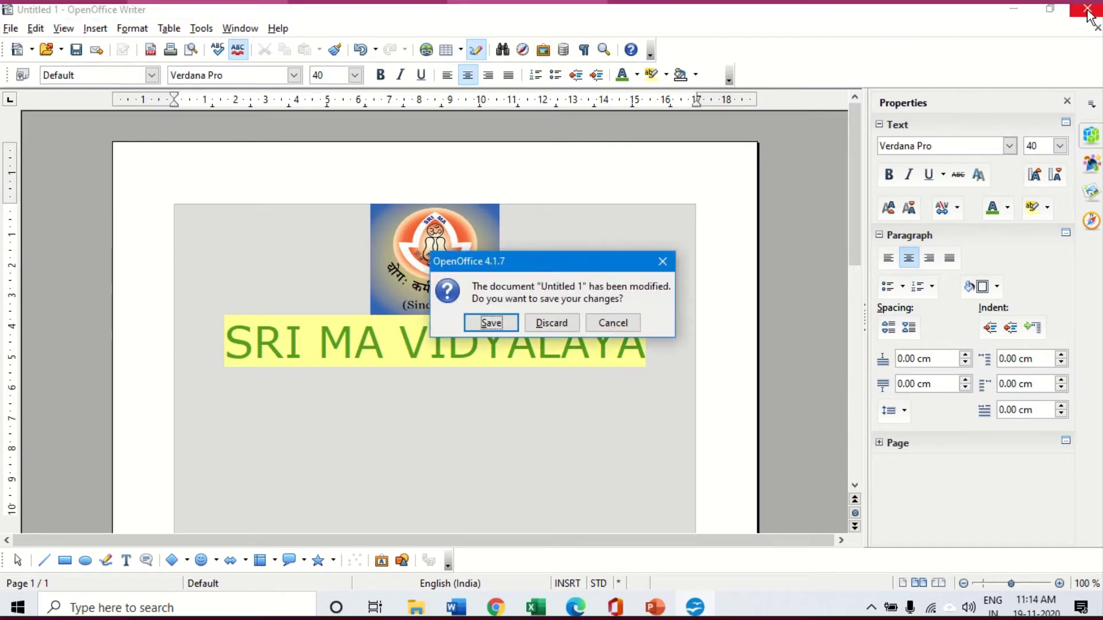
{"action": "left_click", "coordinate": [495, 330]}
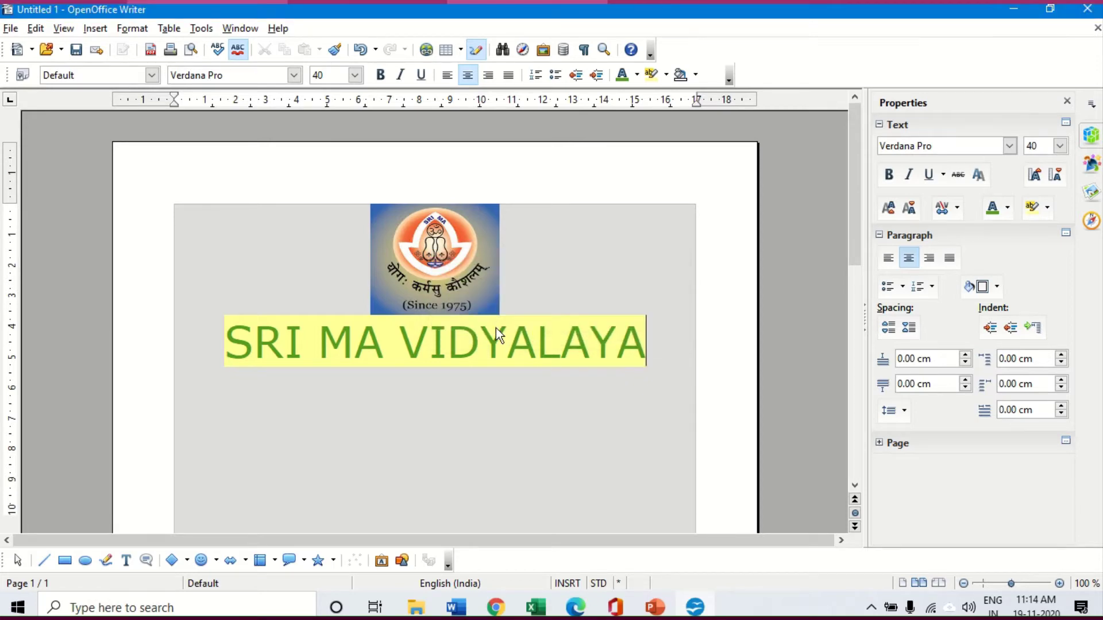
{"action": "left_click", "coordinate": [536, 30]}
Create a new blank text document.
{"action": "left_click", "coordinate": [11, 29]}
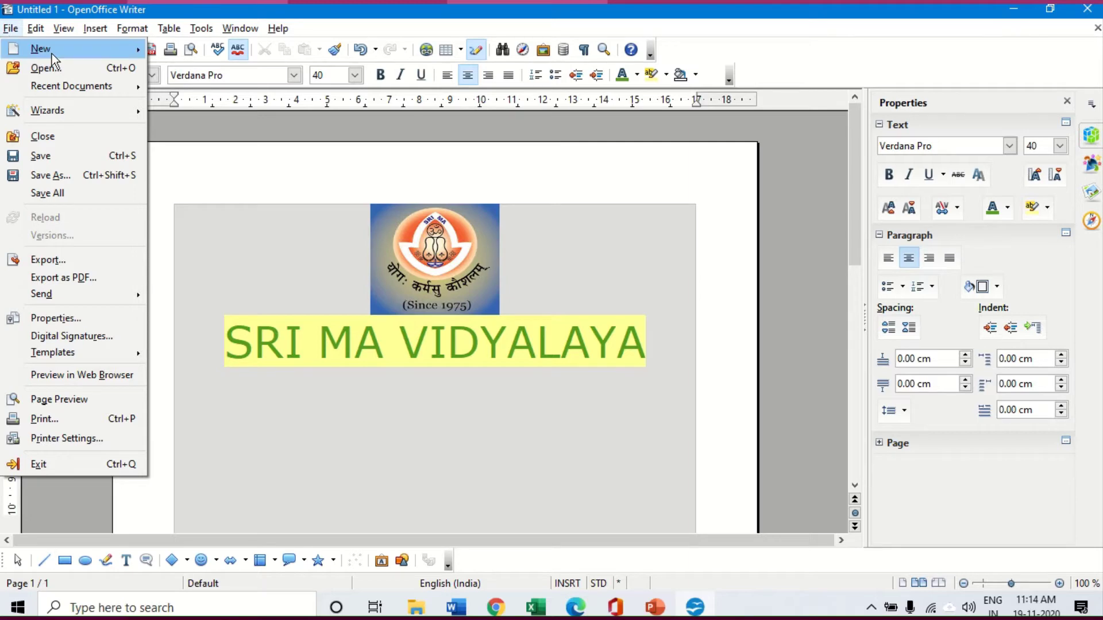
{"action": "mouse_move", "coordinate": [52, 53]}
{"action": "left_click", "coordinate": [190, 47]}
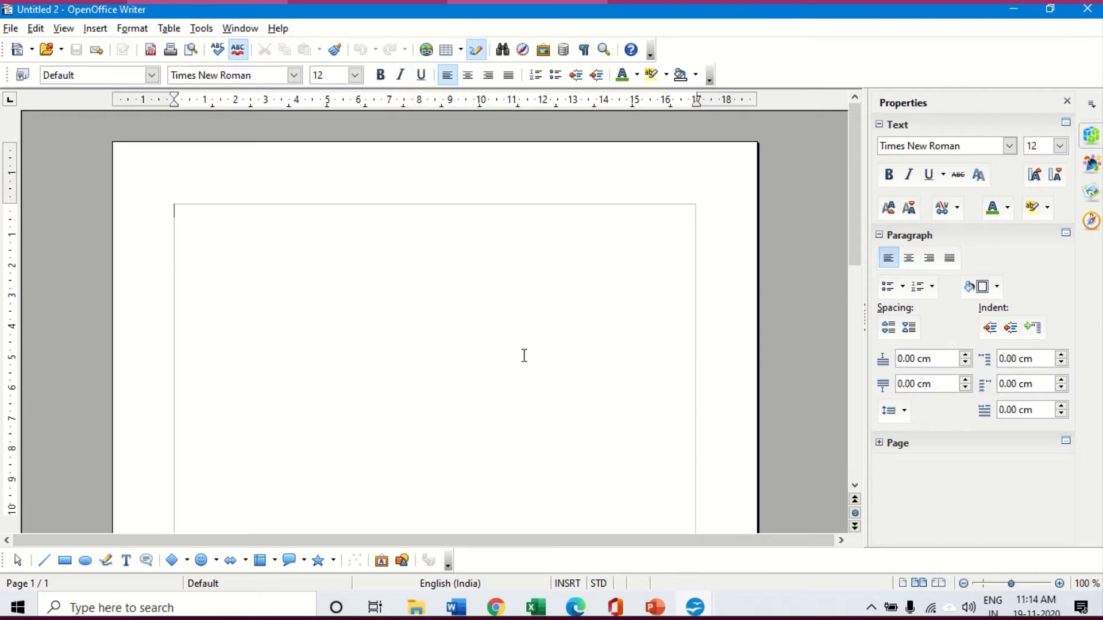
Create a new document from the "SRI MA FORM" template in My Templates.
{"action": "left_click", "coordinate": [11, 29]}
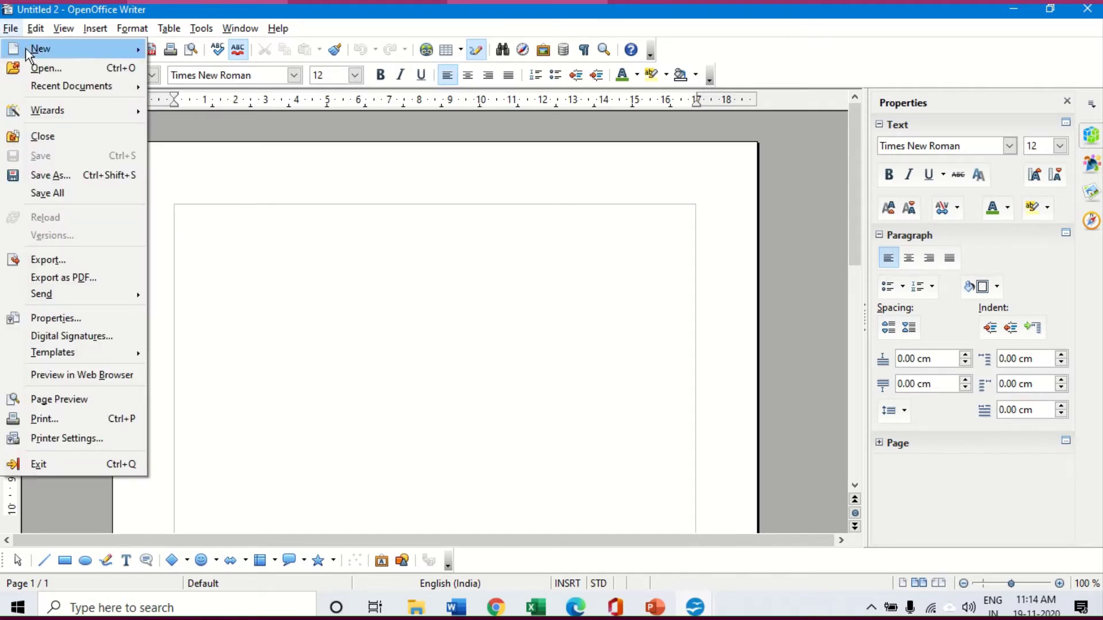
{"action": "mouse_move", "coordinate": [74, 47]}
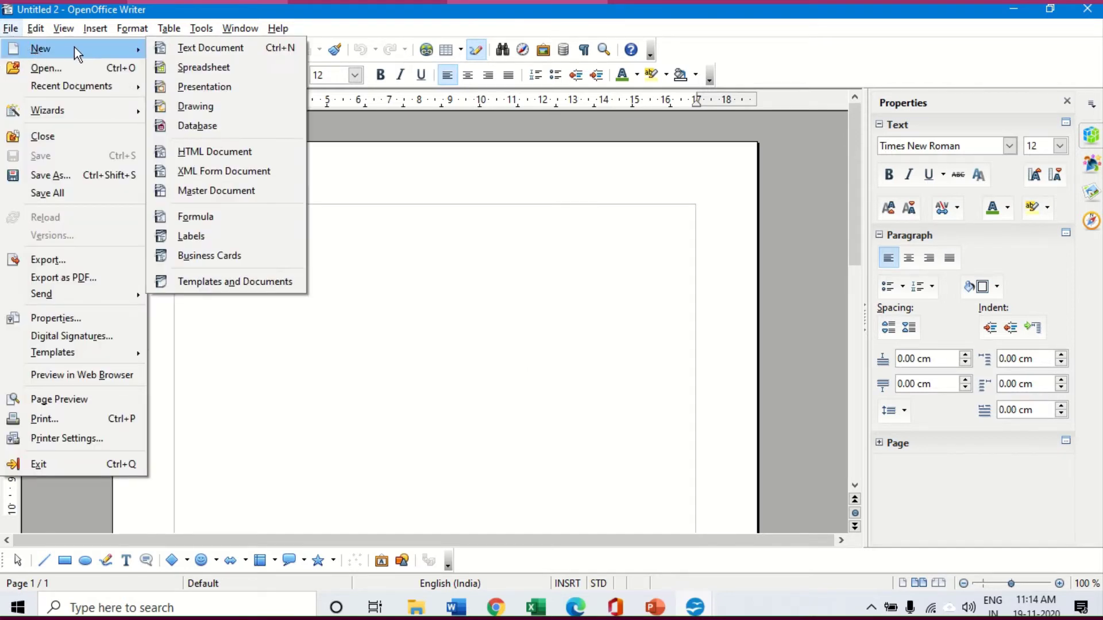
{"action": "left_click", "coordinate": [209, 284]}
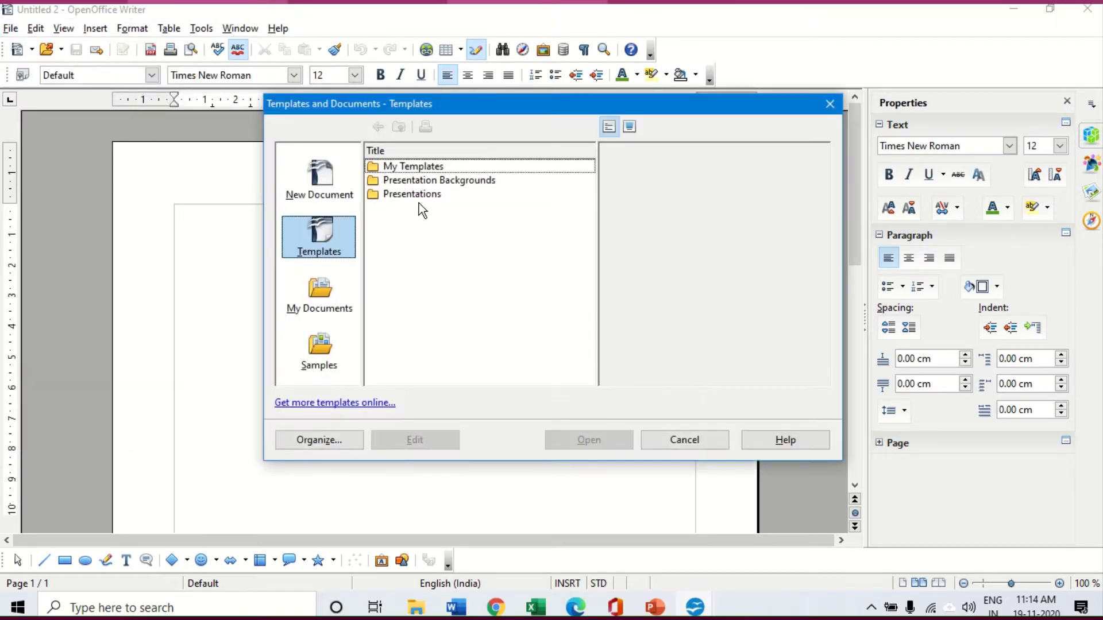
{"action": "left_click", "coordinate": [417, 166]}
{"action": "double_click", "coordinate": [419, 168]}
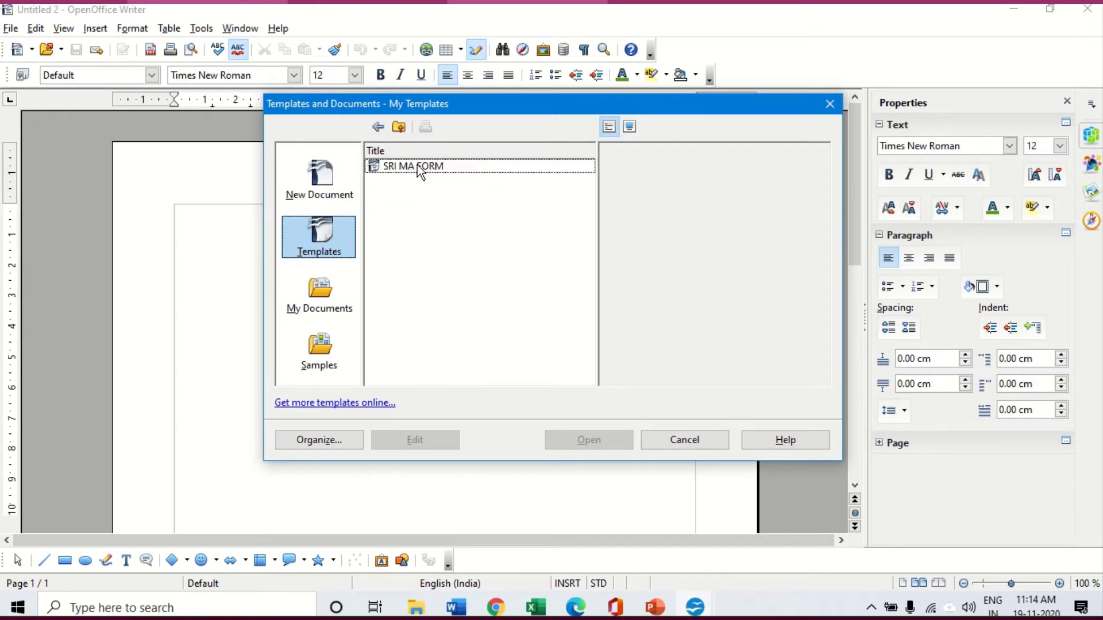
{"action": "left_click", "coordinate": [418, 167]}
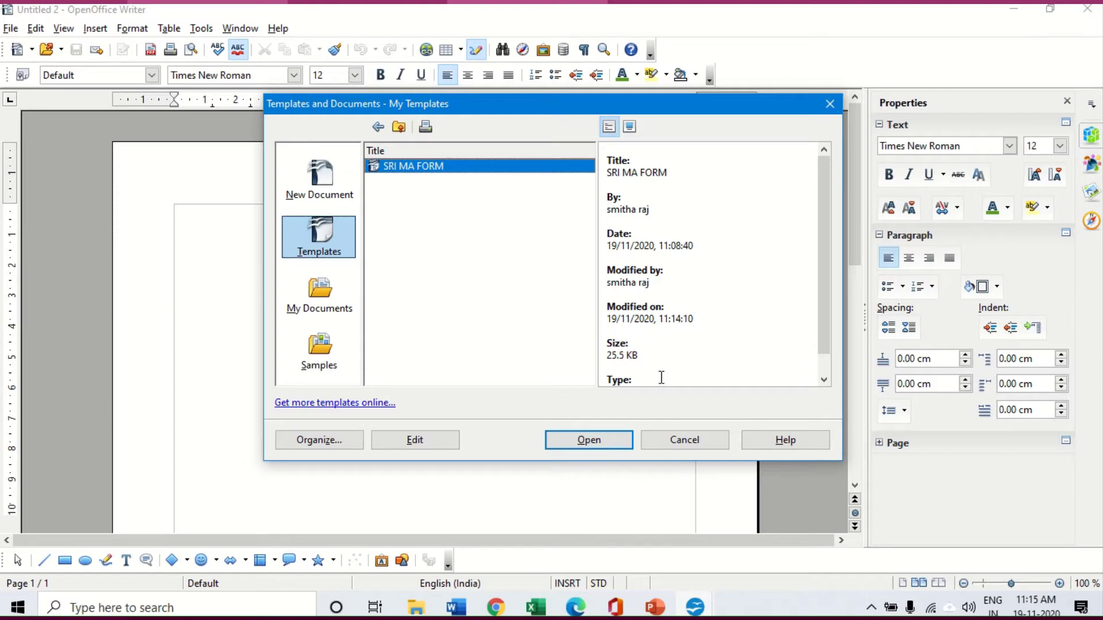
{"action": "left_click", "coordinate": [575, 446]}
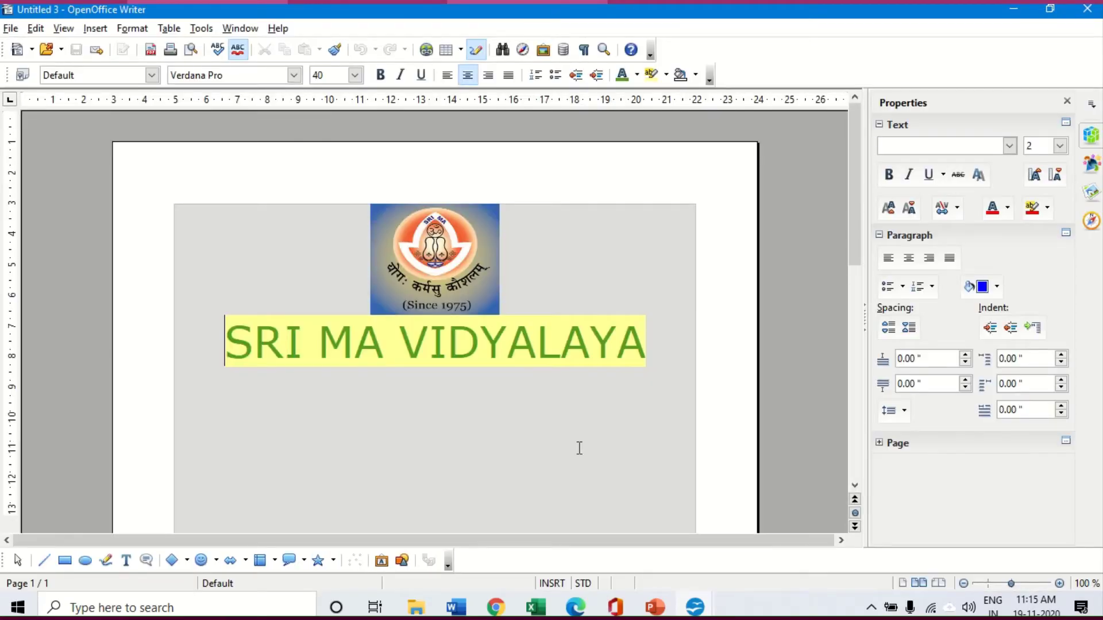
Add a left-aligned empty line below the SRI MA VIDYALAYA heading, removing any trial letter entered there.
{"action": "left_click", "coordinate": [660, 342]}
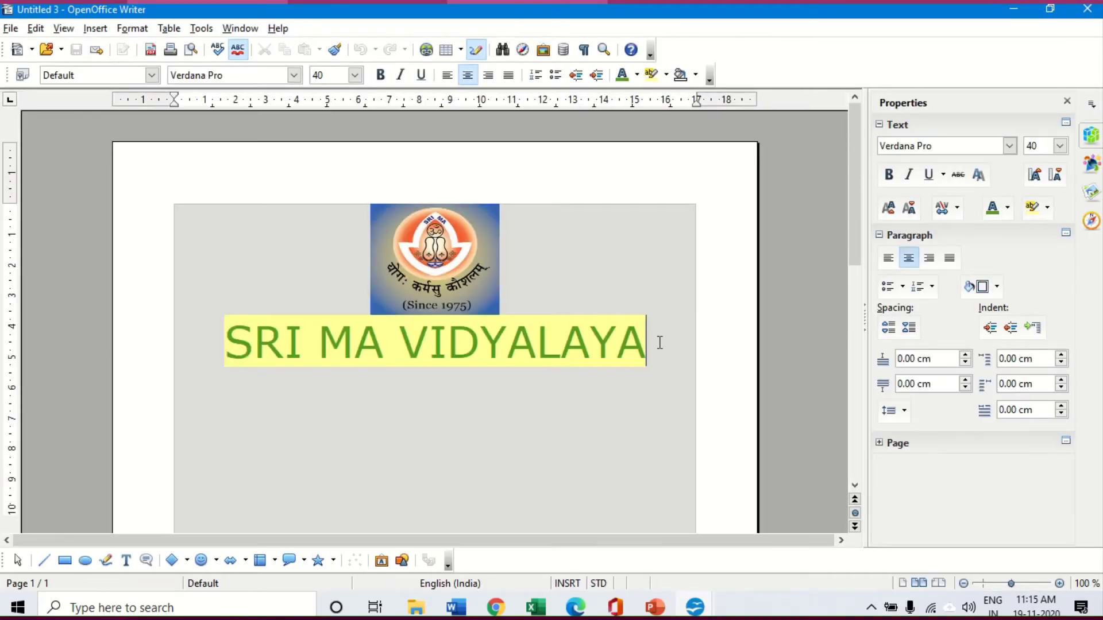
{"action": "key", "text": "Return"}
{"action": "left_click", "coordinate": [447, 75]}
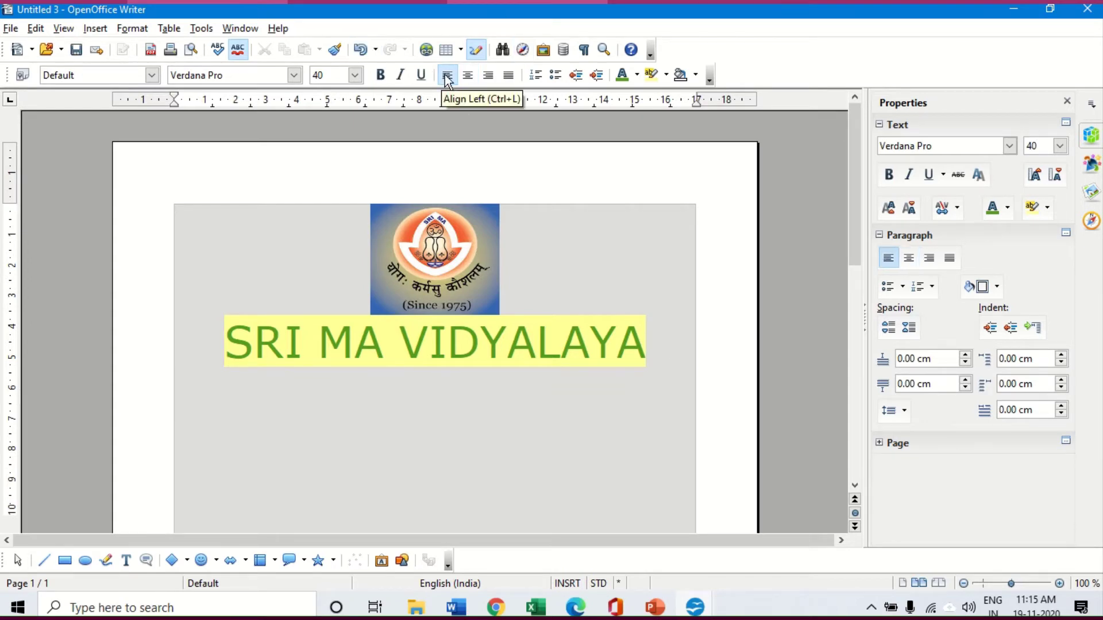
{"action": "type", "text": "F"}
{"action": "key", "text": "BackSpace"}
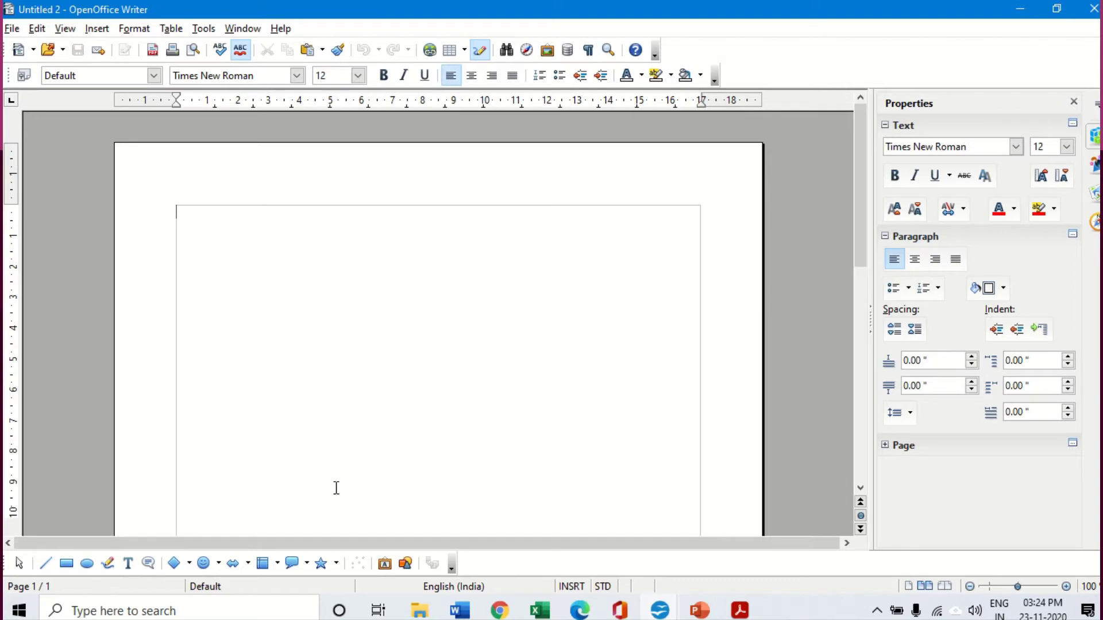
Start the Letter Wizard and move its dialog aside so the letter preview is uncovered.
{"action": "left_click", "coordinate": [16, 35]}
{"action": "mouse_move", "coordinate": [99, 111]}
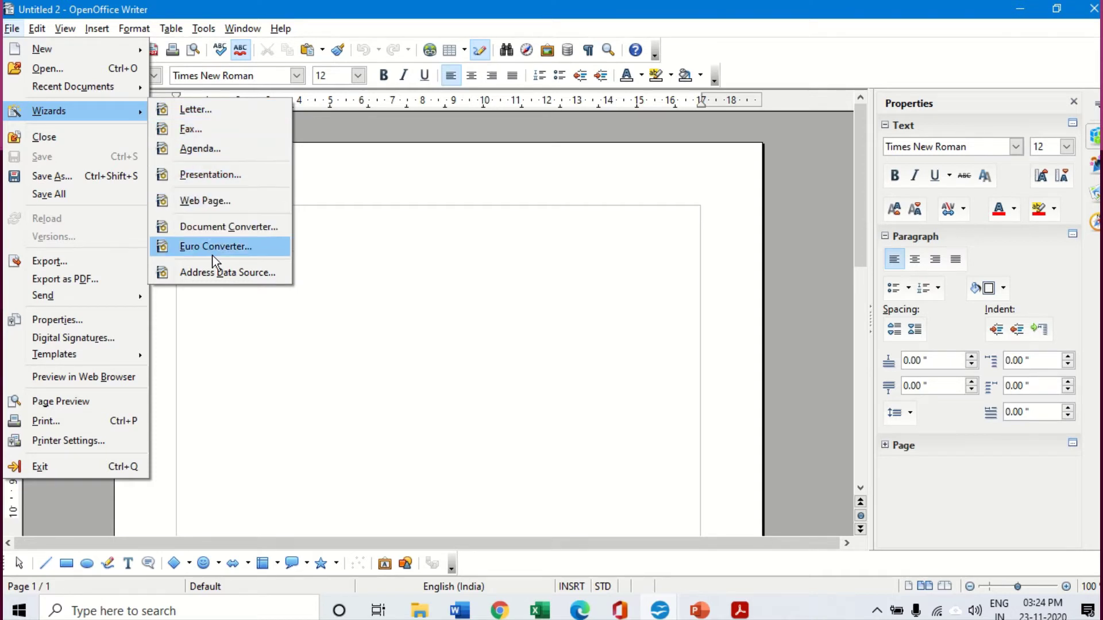
{"action": "left_click", "coordinate": [195, 111]}
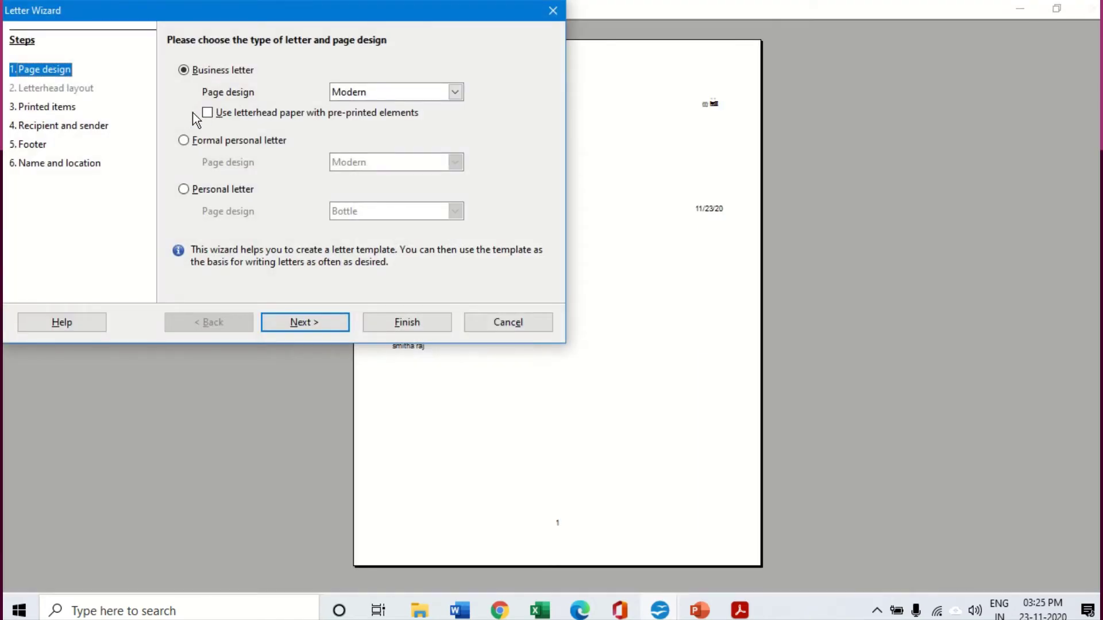
{"action": "left_click_drag", "start_coordinate": [322, 19], "coordinate": [892, 321]}
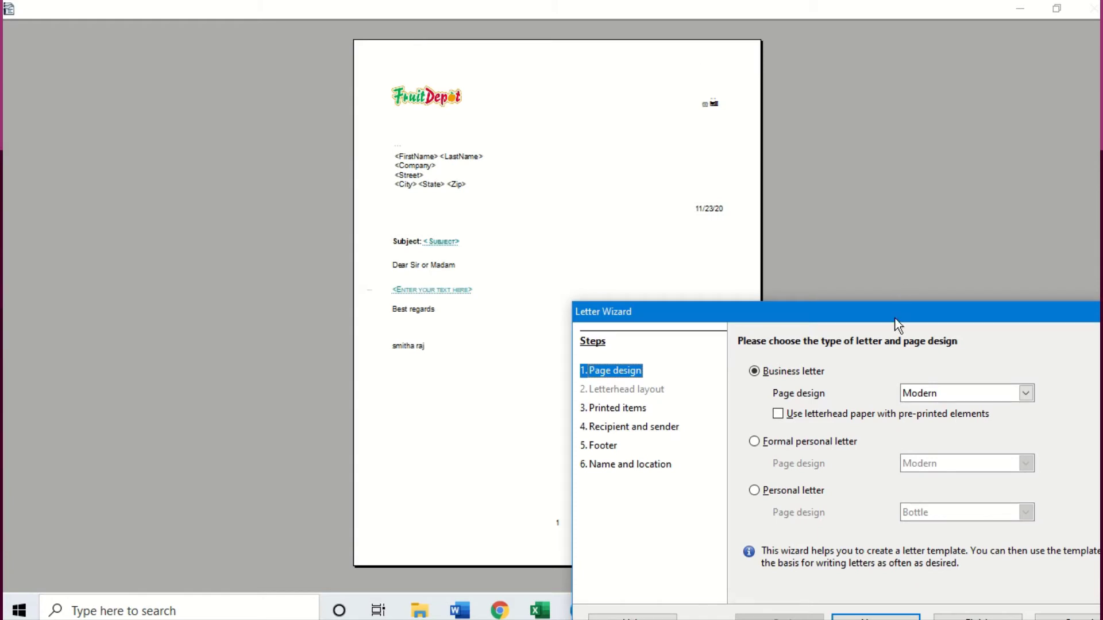
{"action": "left_click_drag", "start_coordinate": [899, 300], "coordinate": [932, 240]}
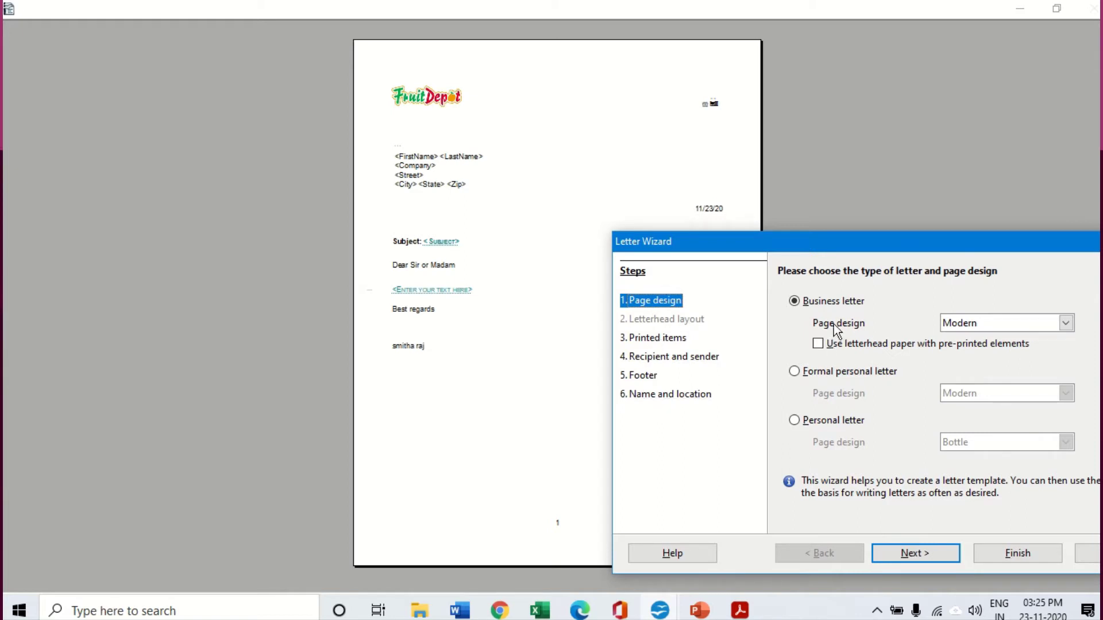
Try the formal personal and personal letter types, and return to the business letter.
{"action": "left_click", "coordinate": [816, 376]}
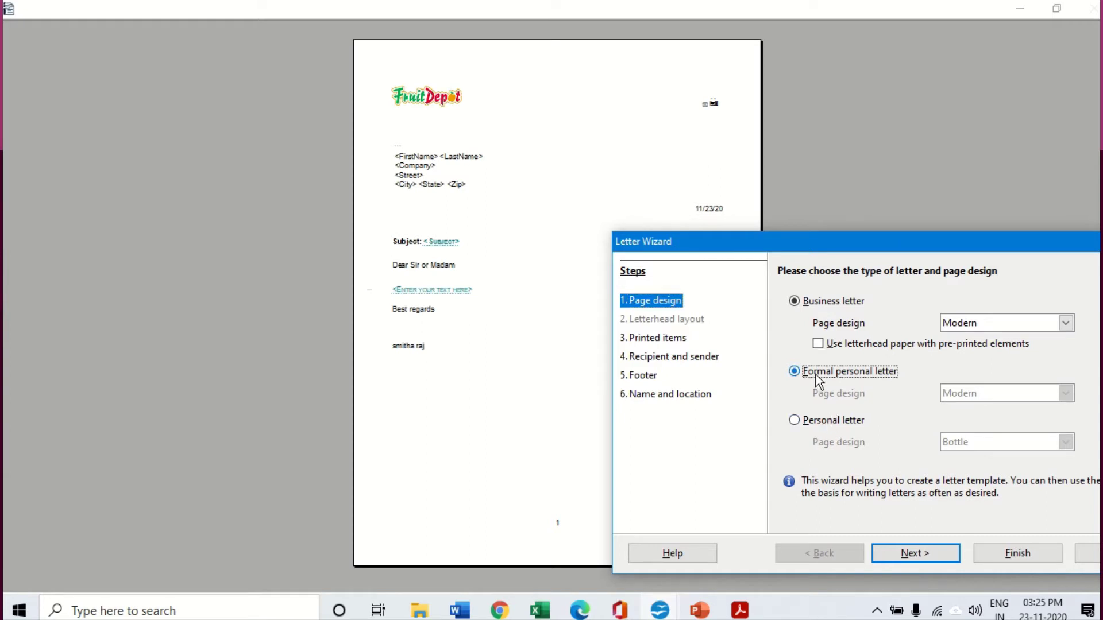
{"action": "left_click", "coordinate": [819, 422]}
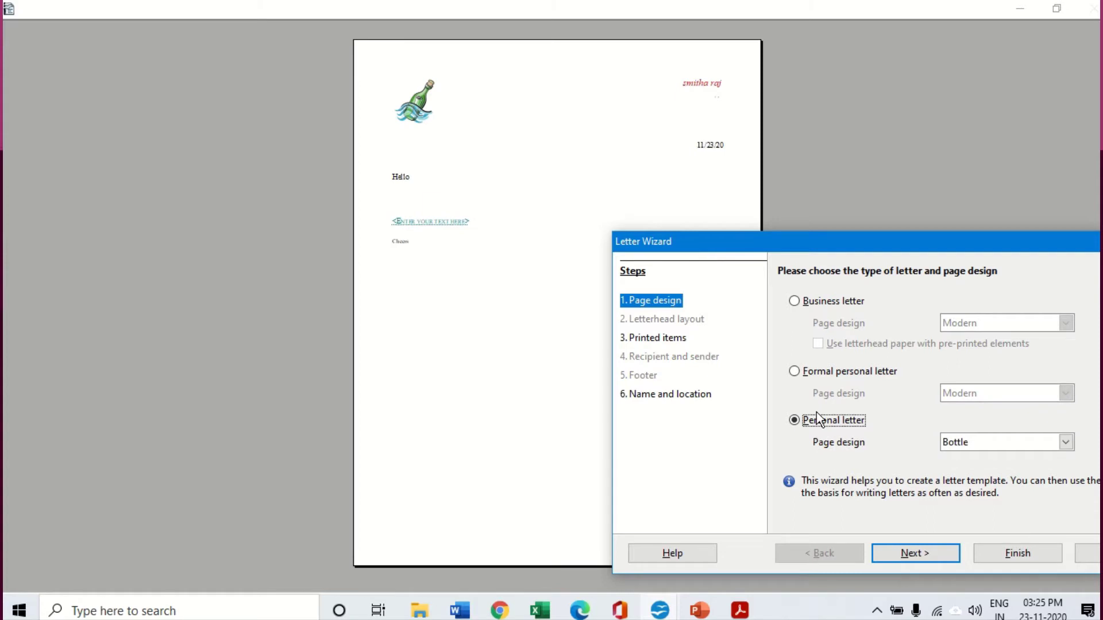
{"action": "left_click", "coordinate": [797, 302]}
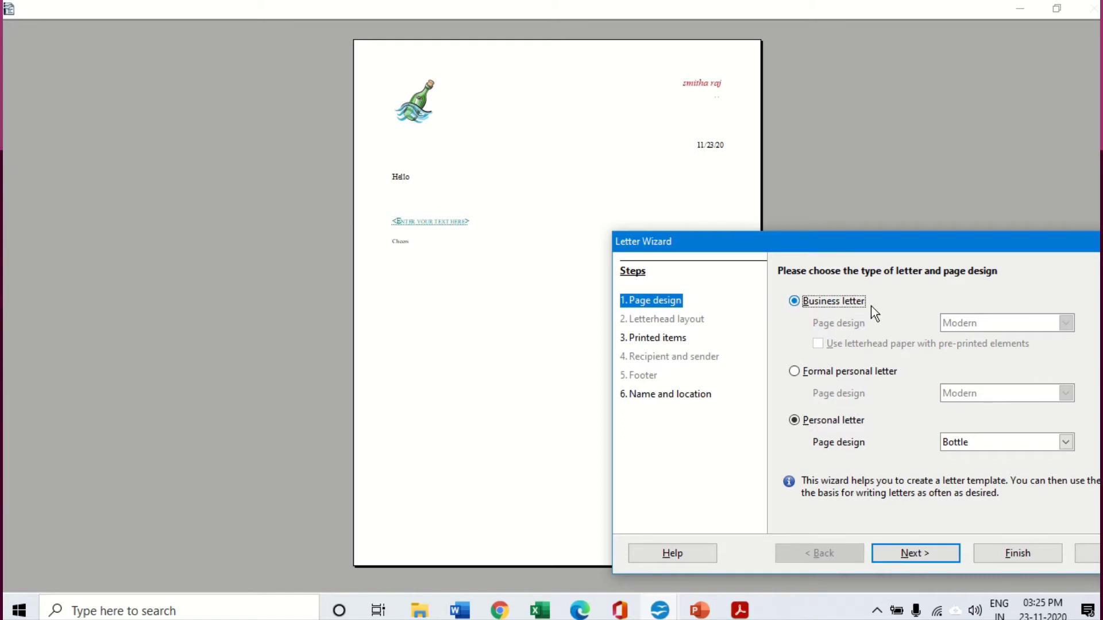
Compare the Elegant and Office page designs for the business letter, keep Modern, and continue to the printed items.
{"action": "left_click", "coordinate": [1067, 325]}
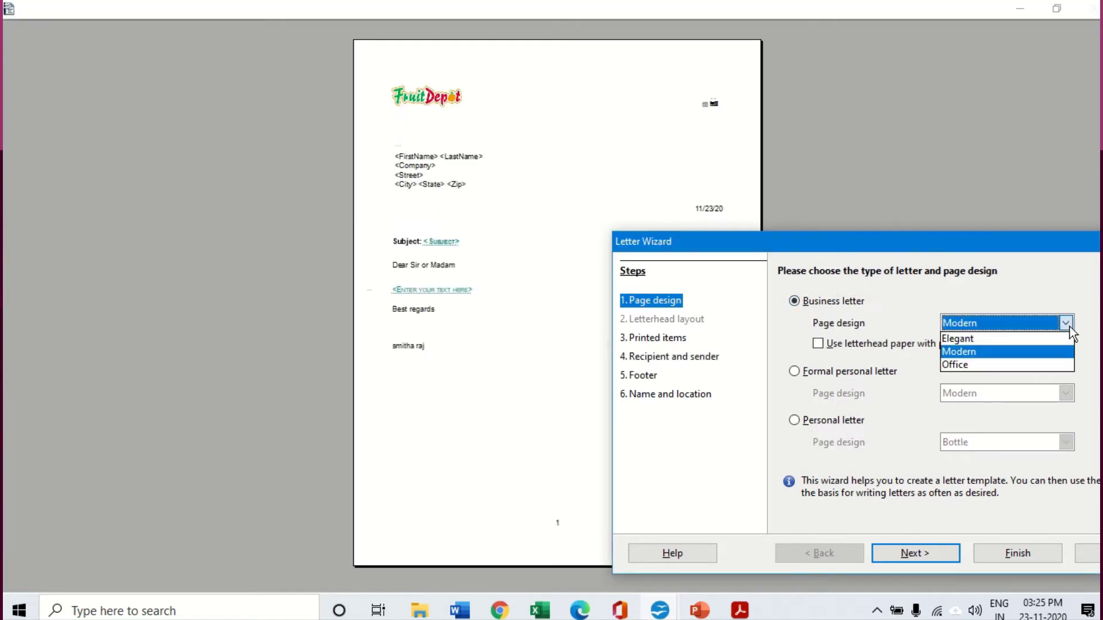
{"action": "left_click", "coordinate": [973, 339]}
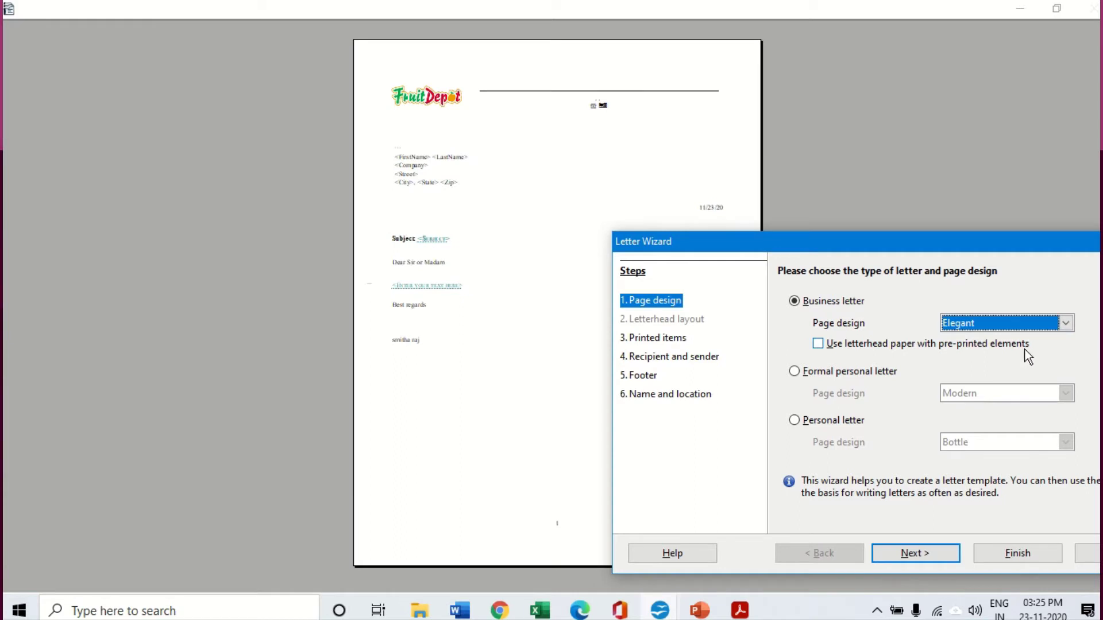
{"action": "left_click", "coordinate": [1062, 325]}
{"action": "left_click", "coordinate": [985, 353]}
{"action": "left_click", "coordinate": [1063, 324]}
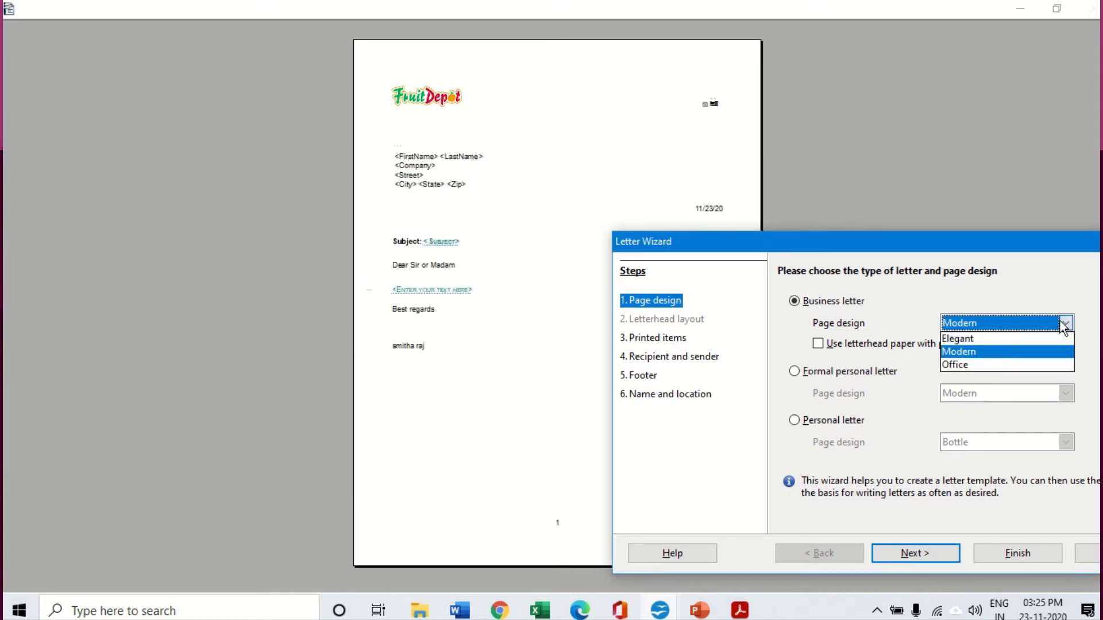
{"action": "left_click", "coordinate": [965, 366]}
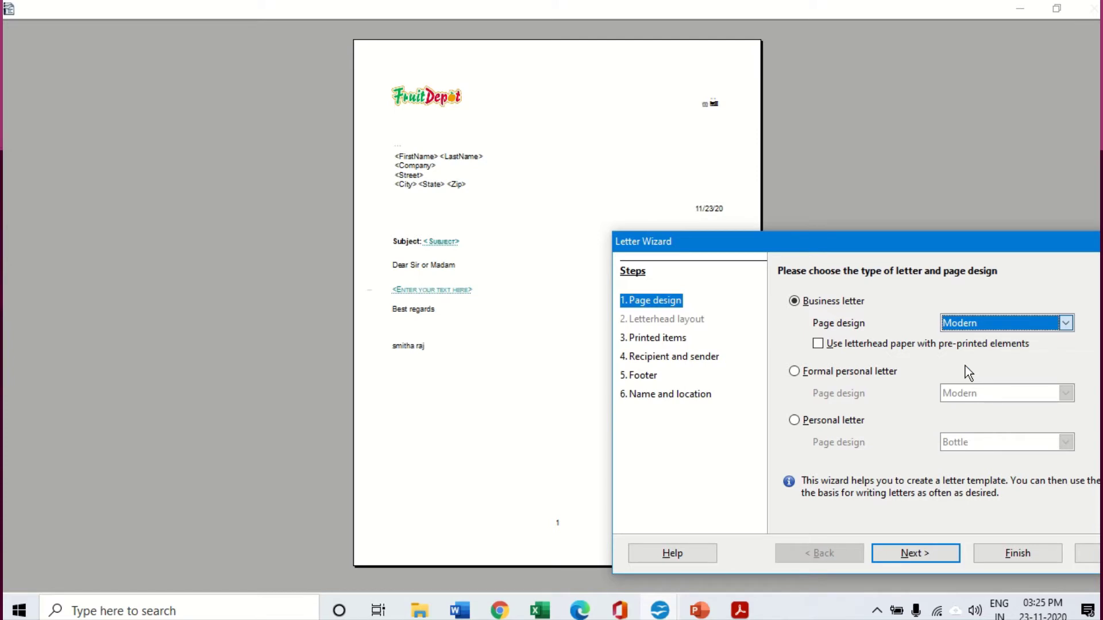
{"action": "left_click", "coordinate": [1066, 323]}
{"action": "left_click", "coordinate": [992, 351]}
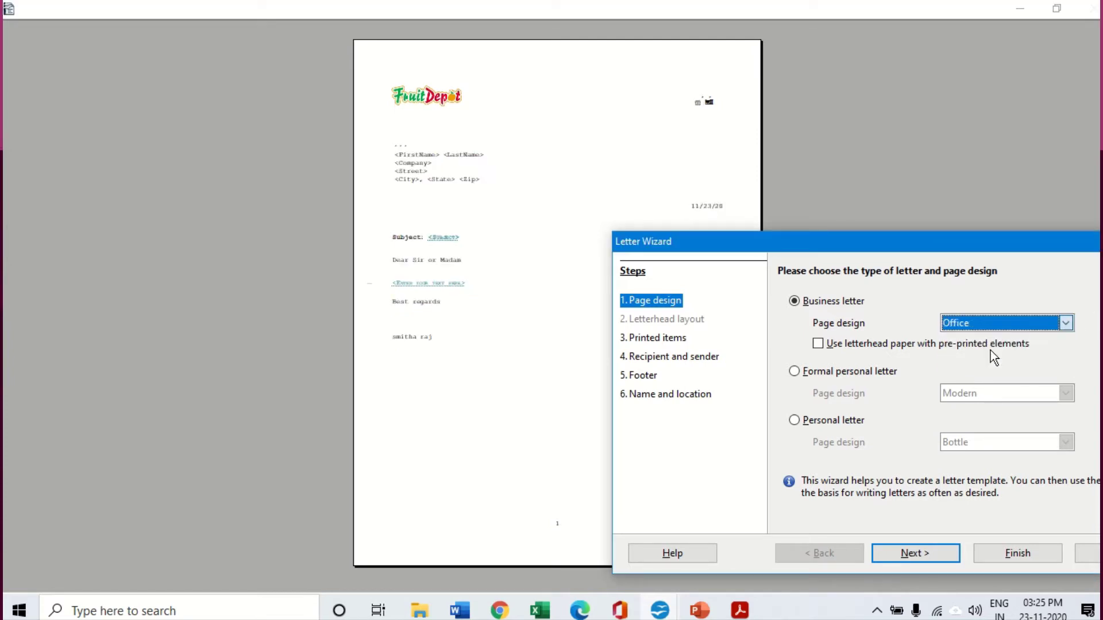
{"action": "left_click", "coordinate": [898, 557]}
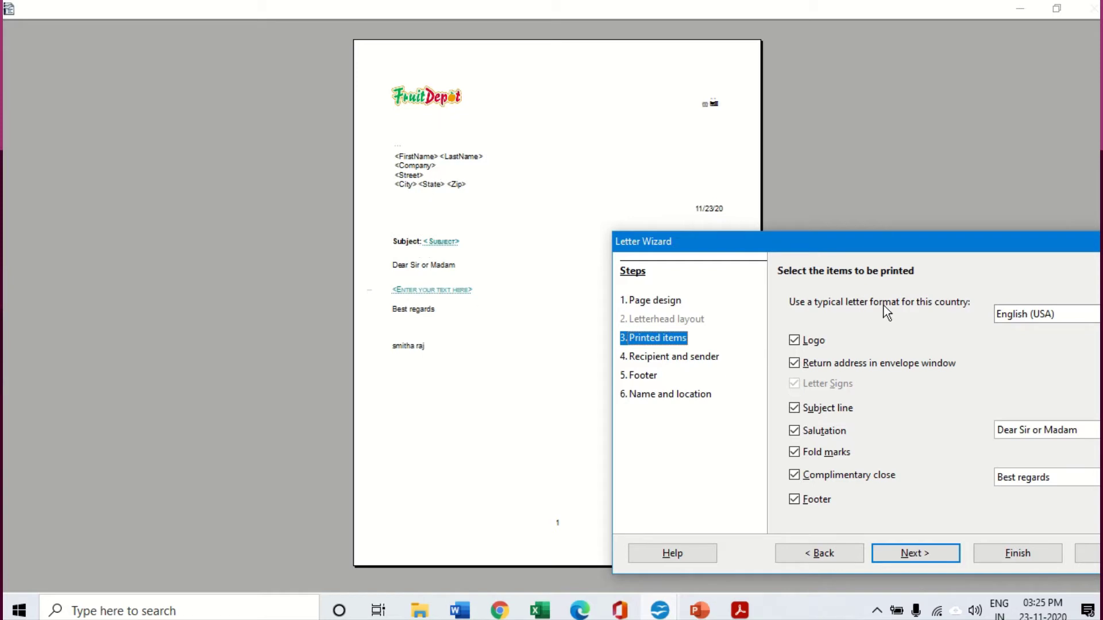
Switch the logo, return address and subject line off and on again to compare the letter preview.
{"action": "left_click", "coordinate": [795, 340]}
{"action": "left_click", "coordinate": [795, 341]}
{"action": "left_click", "coordinate": [793, 365]}
{"action": "left_click", "coordinate": [793, 364]}
{"action": "left_click", "coordinate": [797, 412]}
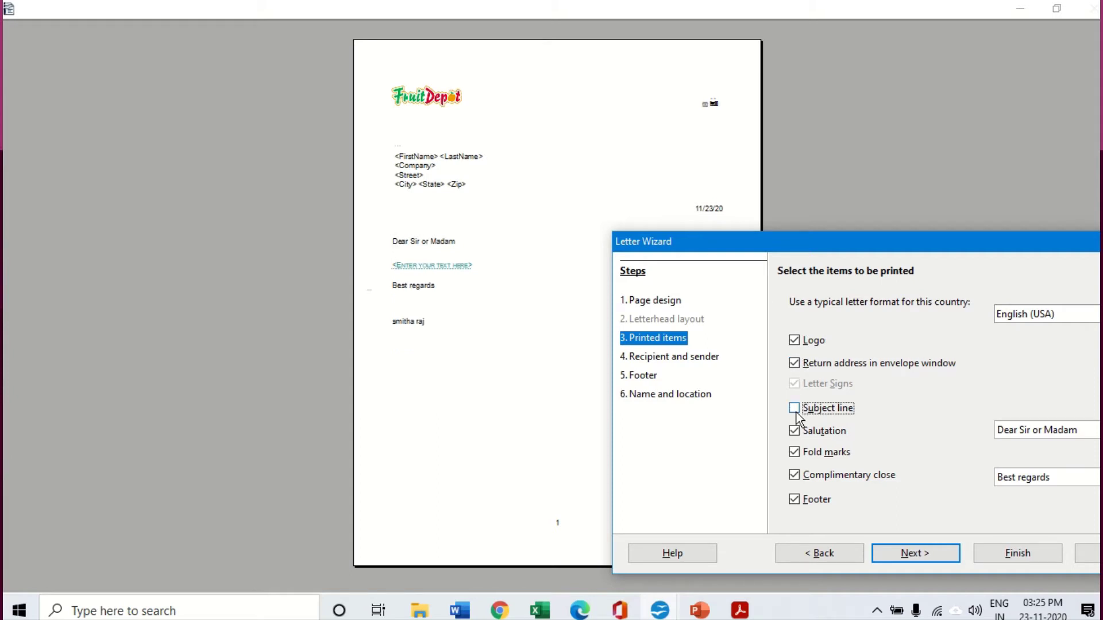
{"action": "left_click", "coordinate": [795, 411]}
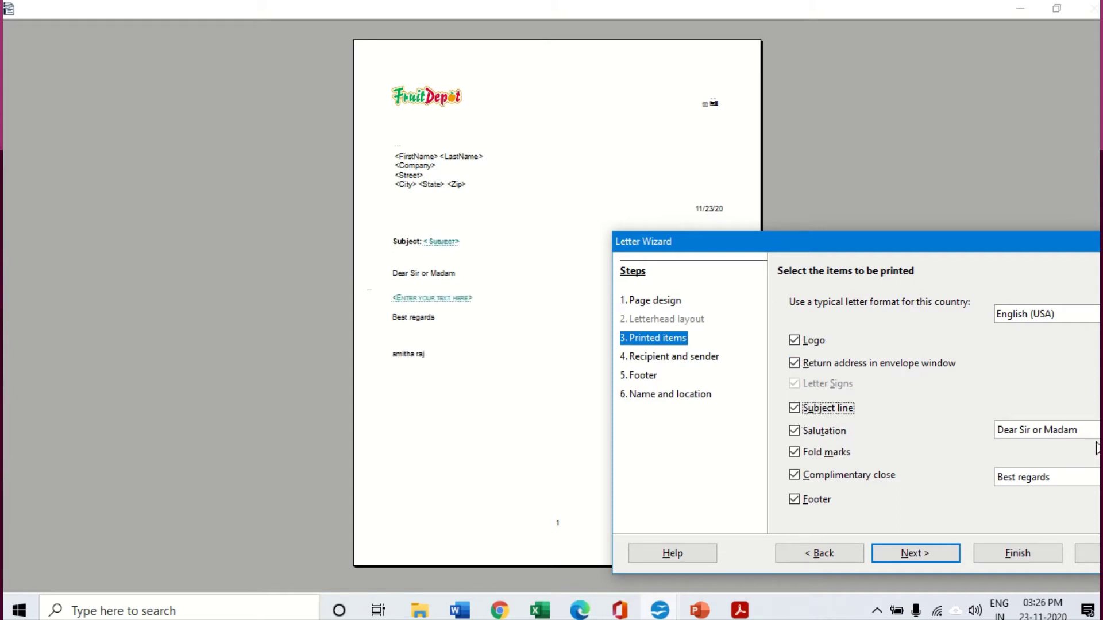
Bring the dialog's choices into view and switch the salutation, fold marks and complimentary close off and on again.
{"action": "left_click_drag", "start_coordinate": [974, 246], "coordinate": [930, 243]}
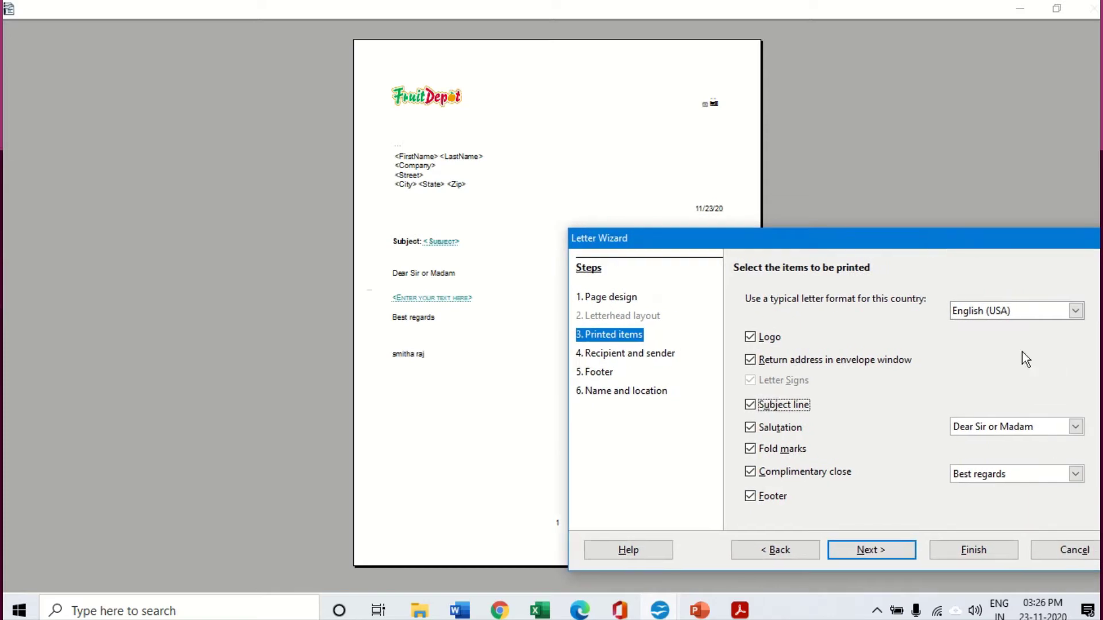
{"action": "left_click", "coordinate": [759, 429]}
{"action": "left_click", "coordinate": [755, 429]}
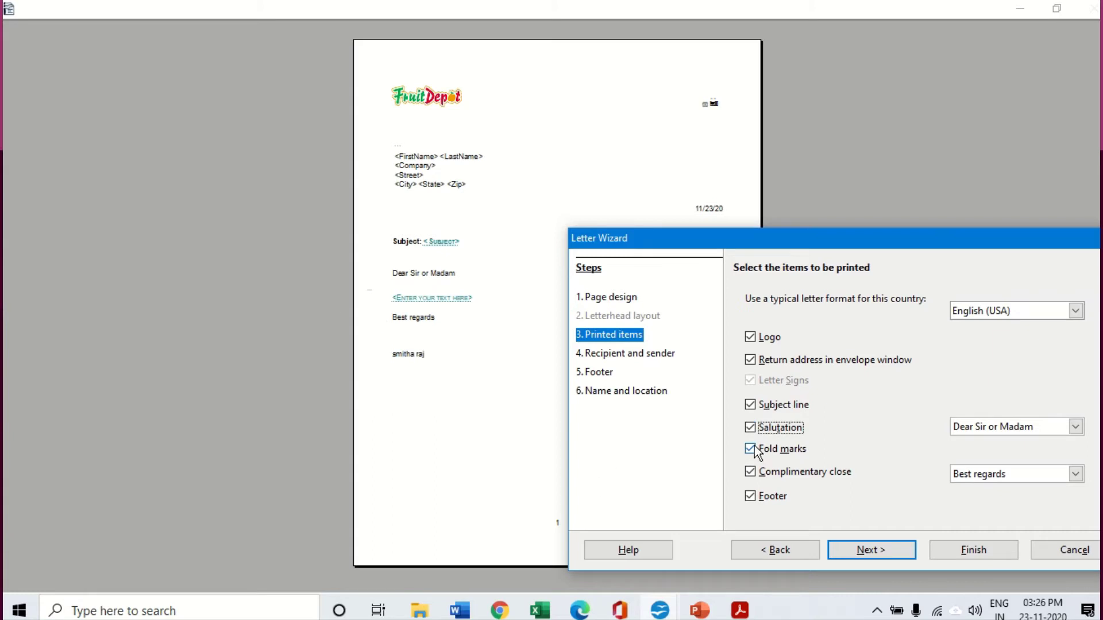
{"action": "left_click", "coordinate": [754, 452]}
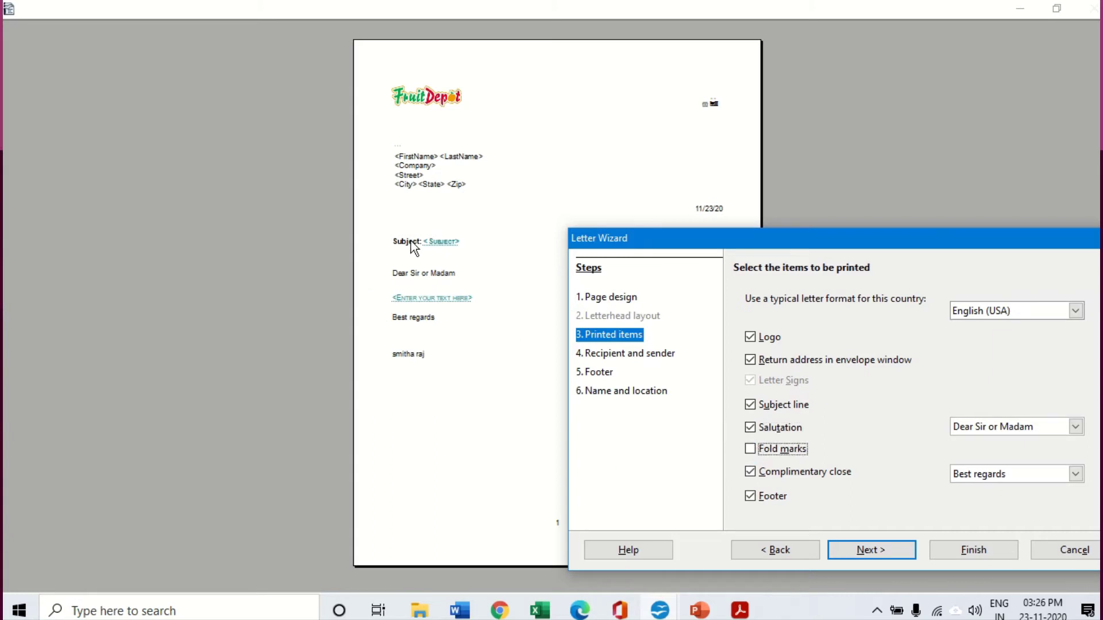
{"action": "left_click", "coordinate": [752, 450]}
{"action": "left_click", "coordinate": [751, 472]}
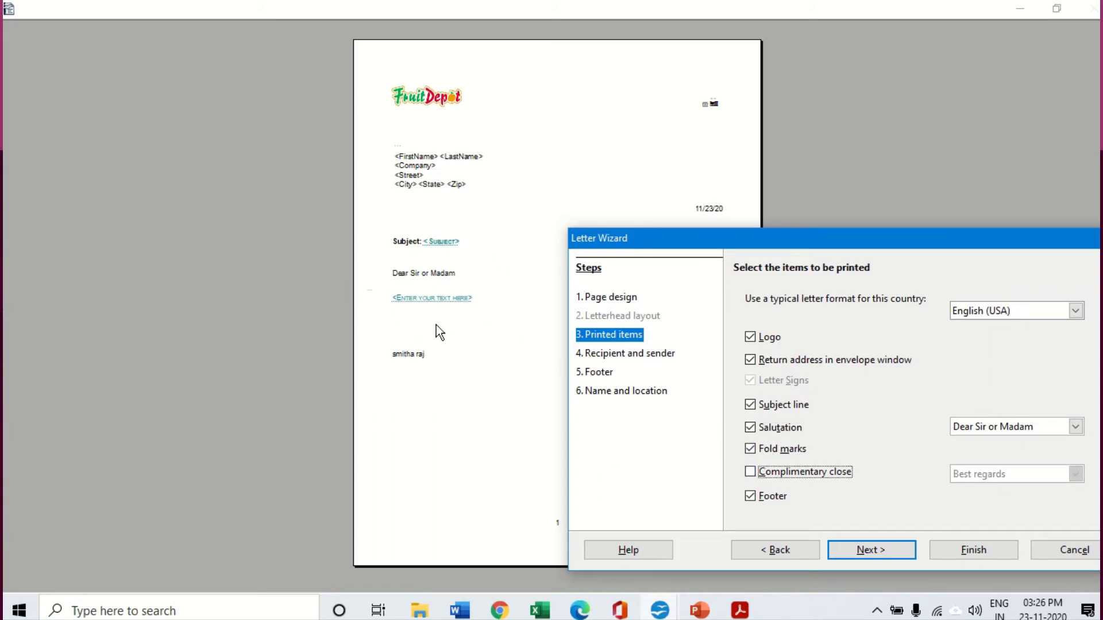
{"action": "left_click", "coordinate": [753, 470]}
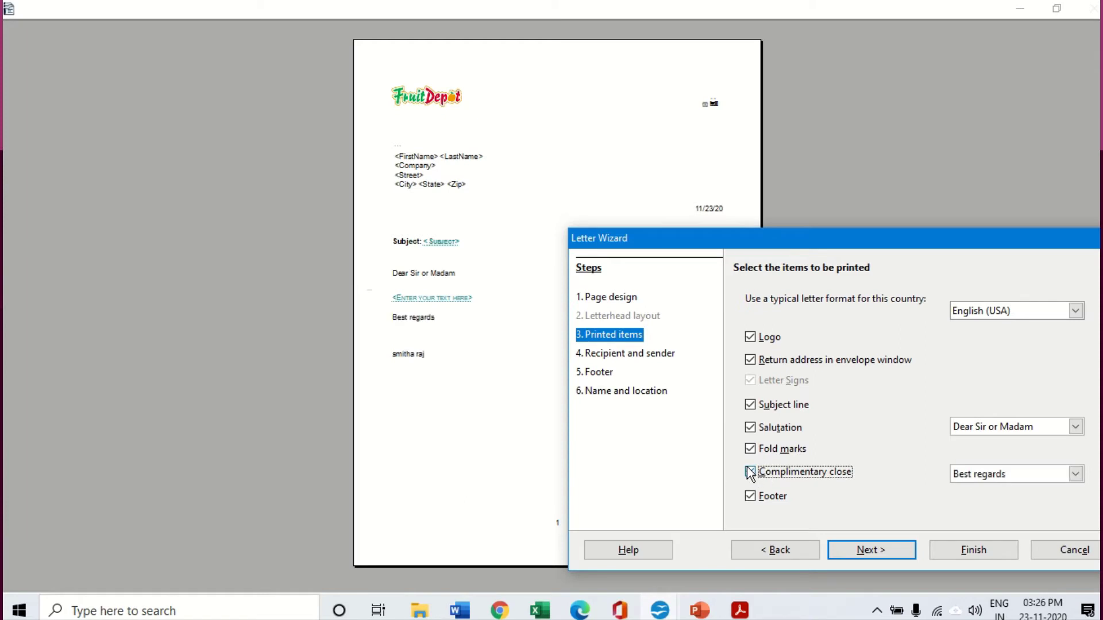
Choose "Best regards" as the complimentary close and "Dear Sir or Madam" as the salutation.
{"action": "left_click", "coordinate": [1076, 474]}
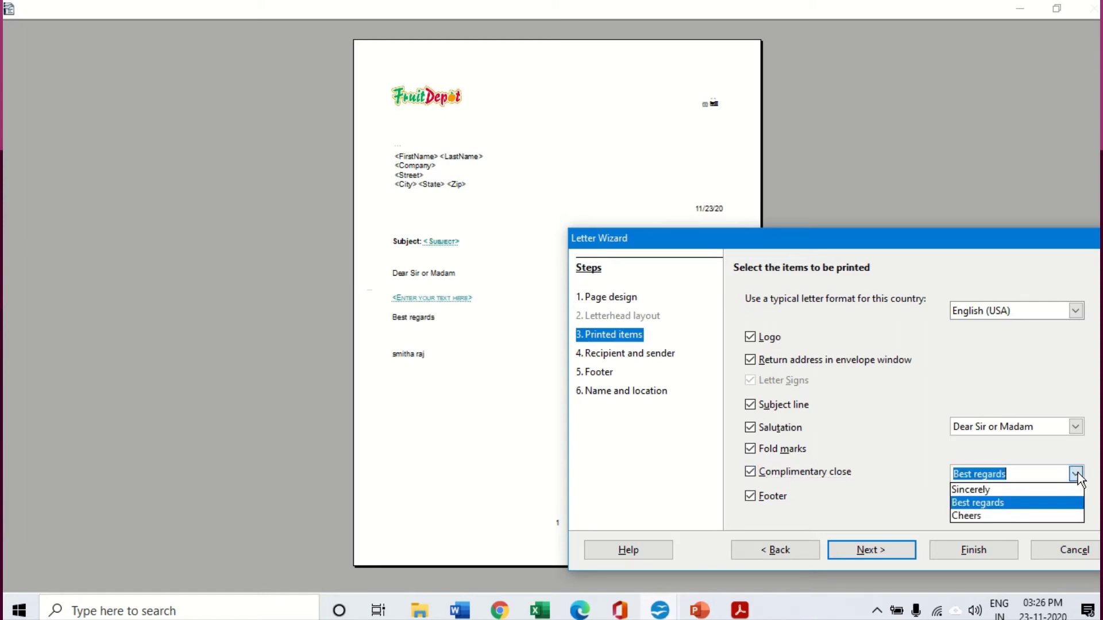
{"action": "left_click", "coordinate": [984, 500]}
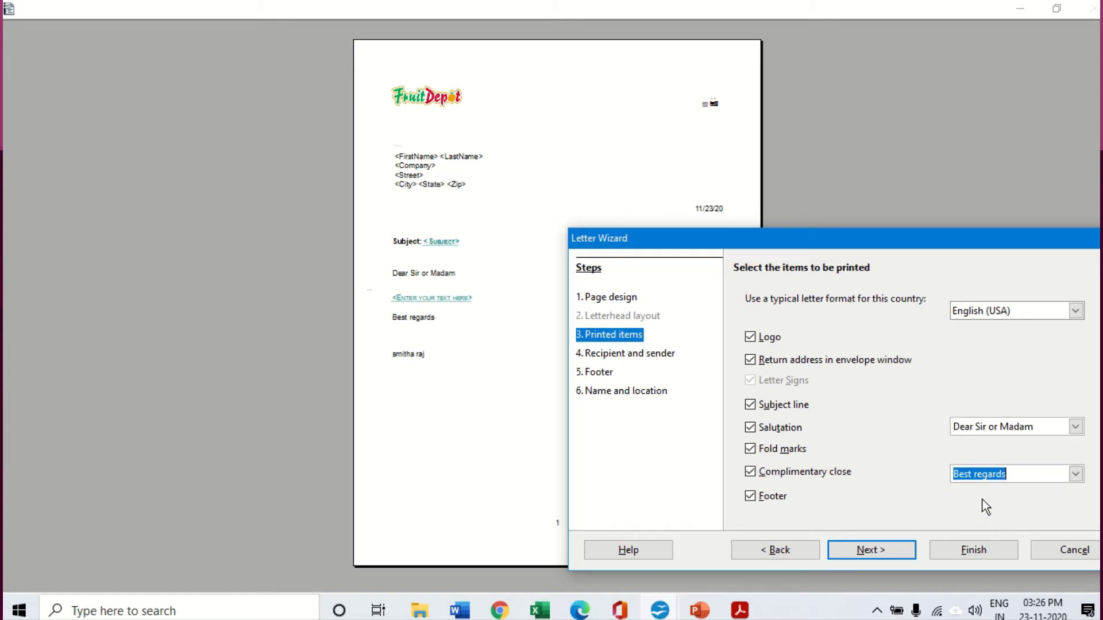
{"action": "left_click", "coordinate": [1075, 426]}
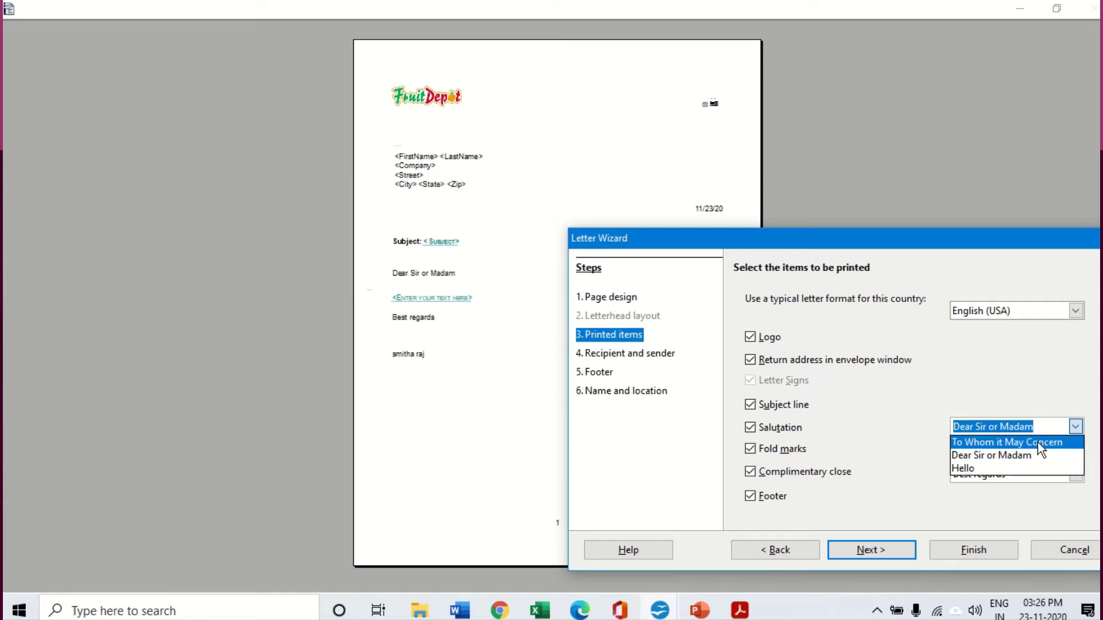
{"action": "left_click", "coordinate": [990, 458]}
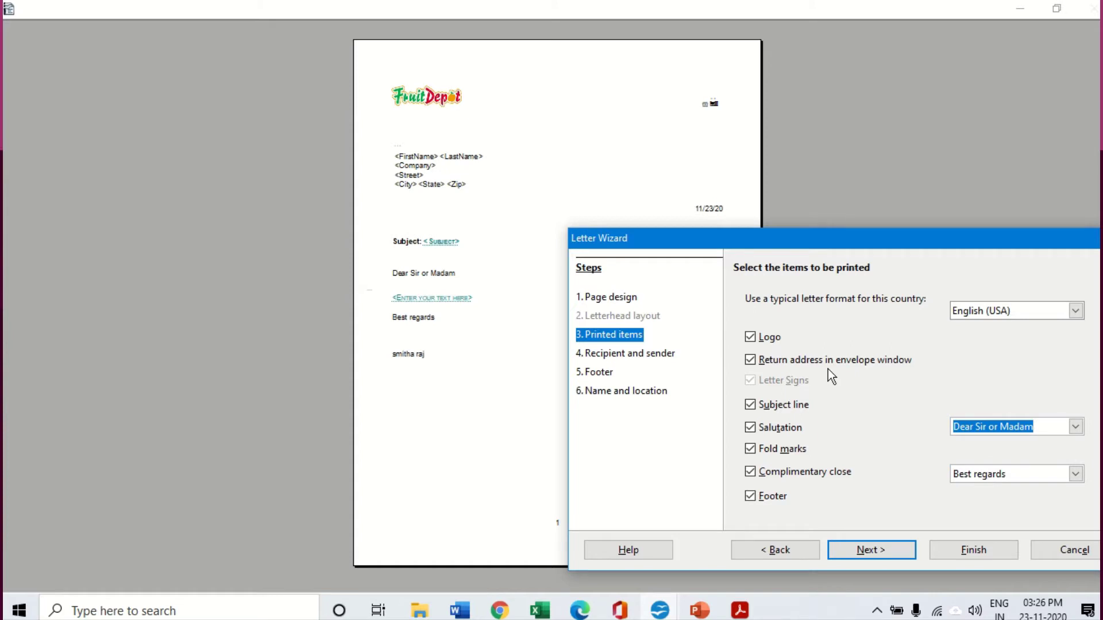
Continue to the sender and recipient details, try a new sender address, then keep user data as the return address.
{"action": "left_click", "coordinate": [872, 553]}
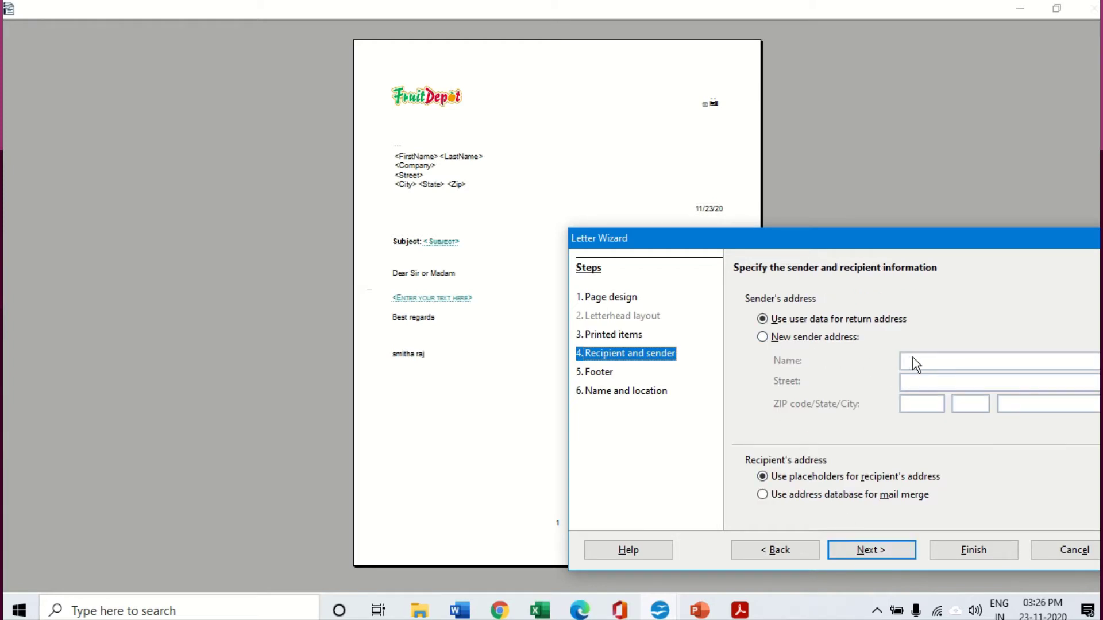
{"action": "left_click", "coordinate": [847, 341]}
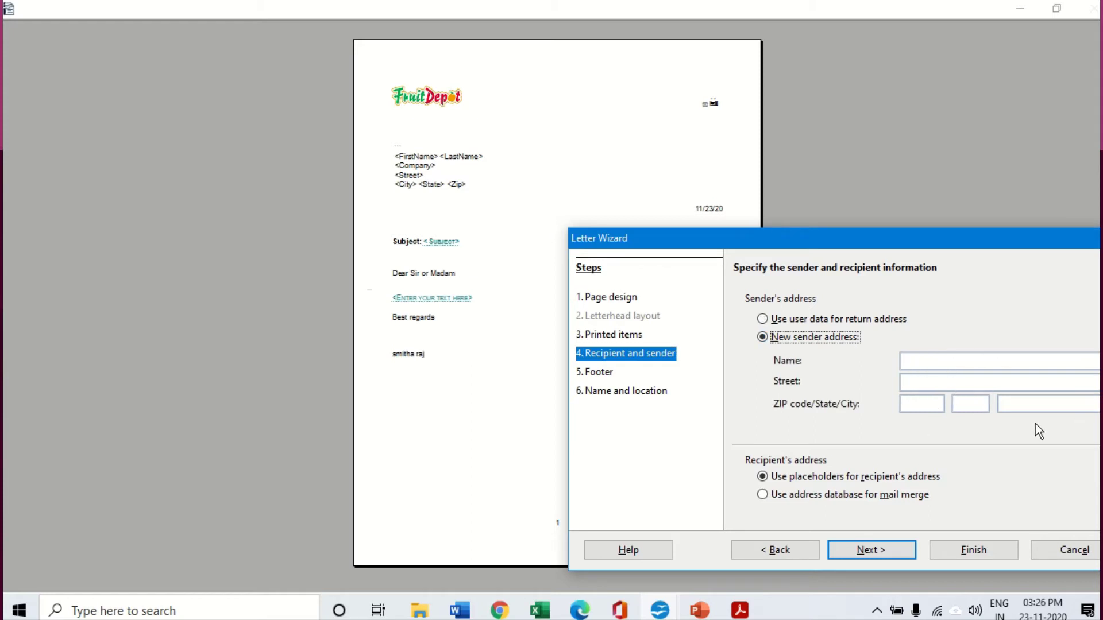
{"action": "left_click", "coordinate": [764, 320]}
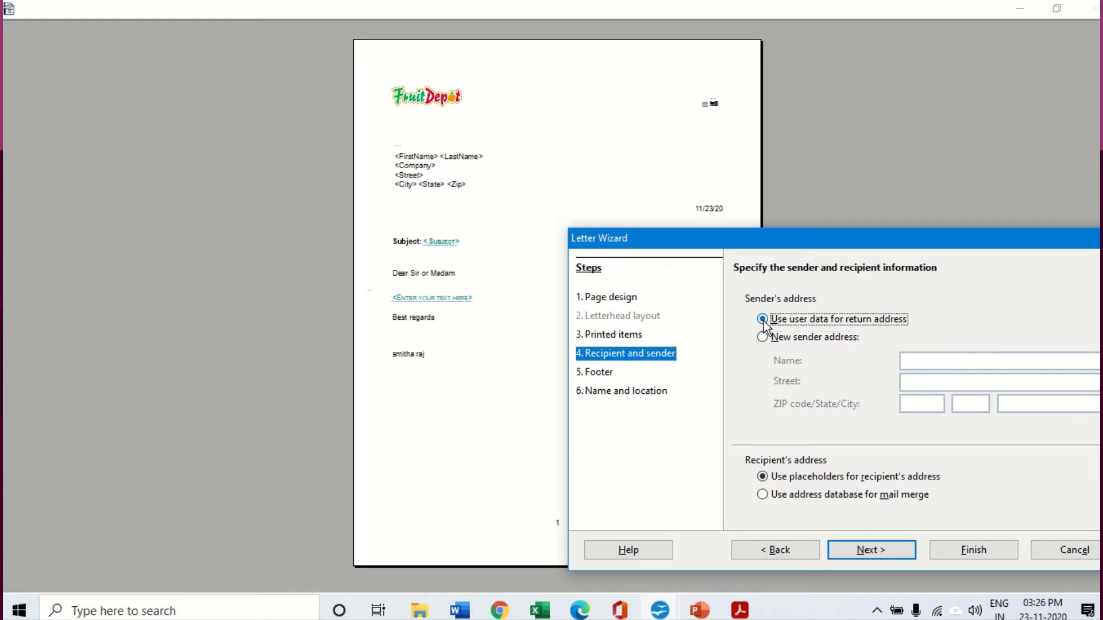
{"action": "left_click", "coordinate": [860, 549]}
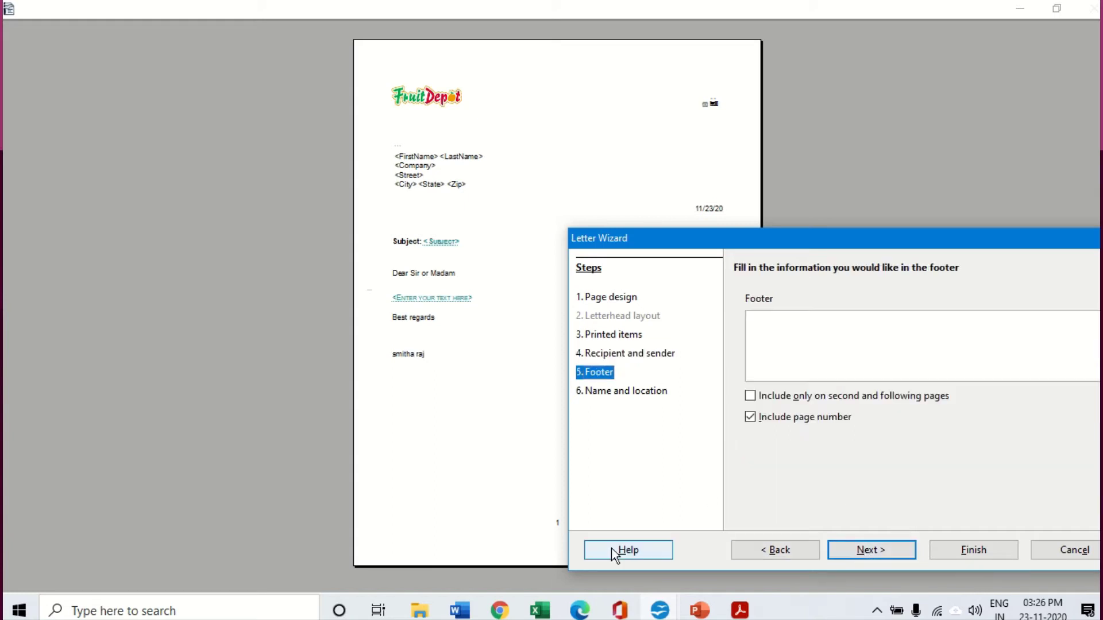
Enter "sri ma vadyalaya" as the letter's footer text and continue to the name and location settings.
{"action": "left_click", "coordinate": [798, 333]}
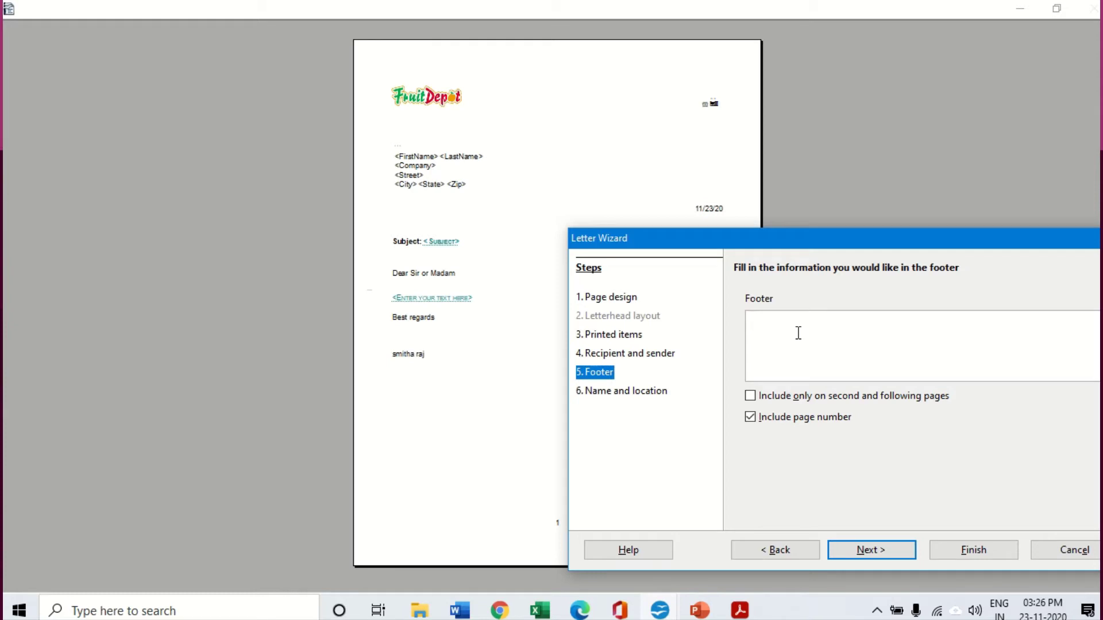
{"action": "type", "text": "sri ma vadyalaya"}
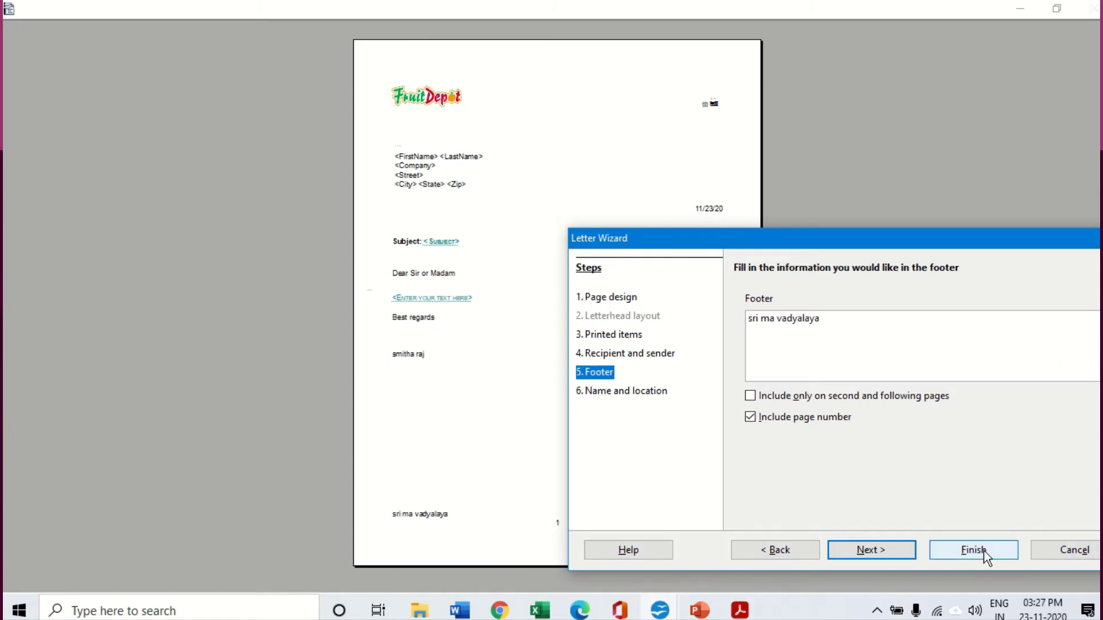
{"action": "left_click", "coordinate": [904, 556]}
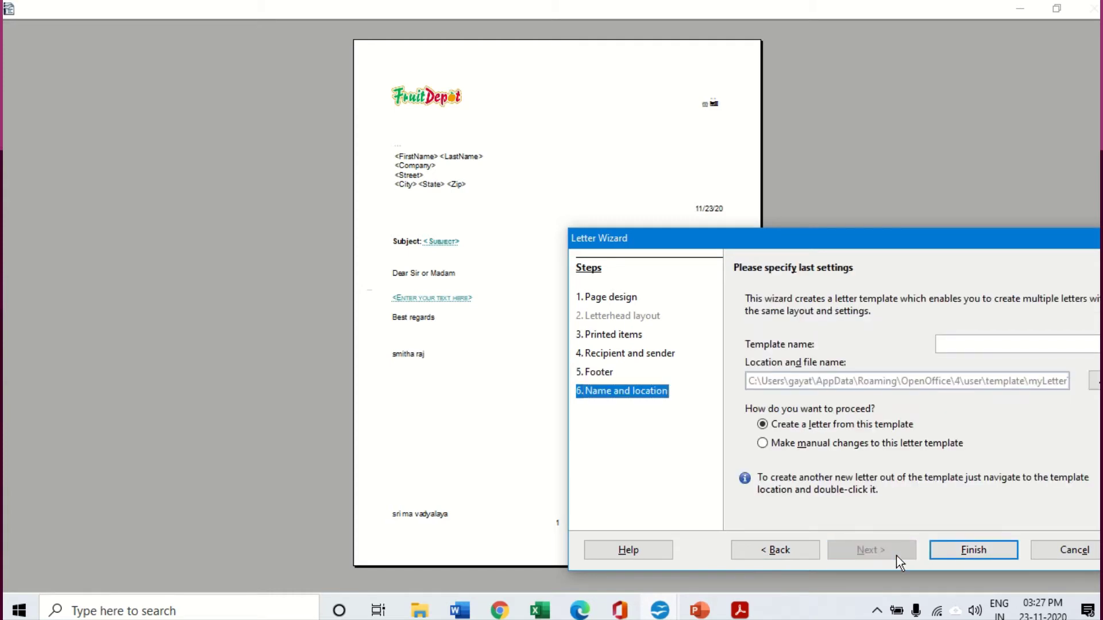
Name the template "sri ma letter" and finish the wizard, overwriting the existing template file.
{"action": "left_click", "coordinate": [966, 344]}
{"action": "type", "text": "sri ma letter"}
{"action": "left_click", "coordinate": [968, 550]}
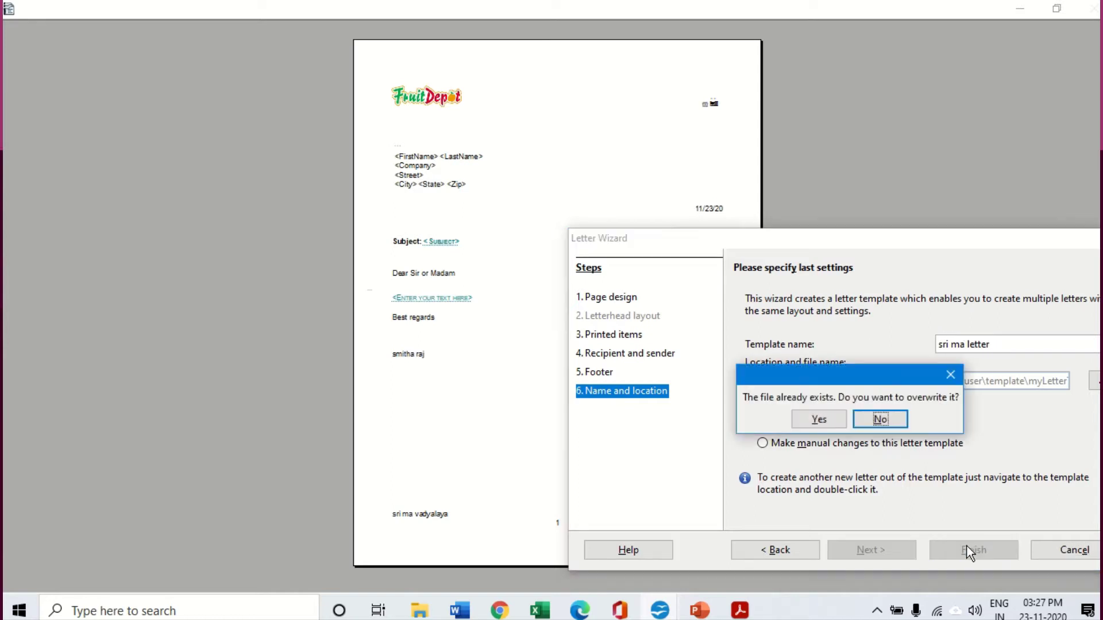
{"action": "left_click", "coordinate": [834, 425]}
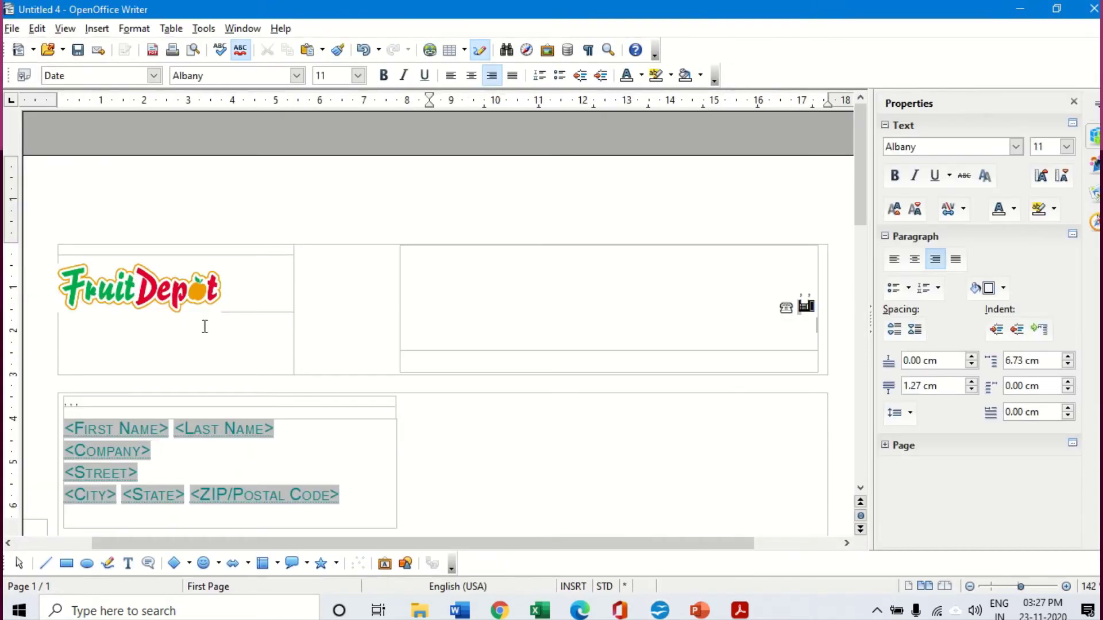
Replace the FruitDepot logo in the letterhead with the LOGO picture from the Desktop.
{"action": "left_click", "coordinate": [165, 295]}
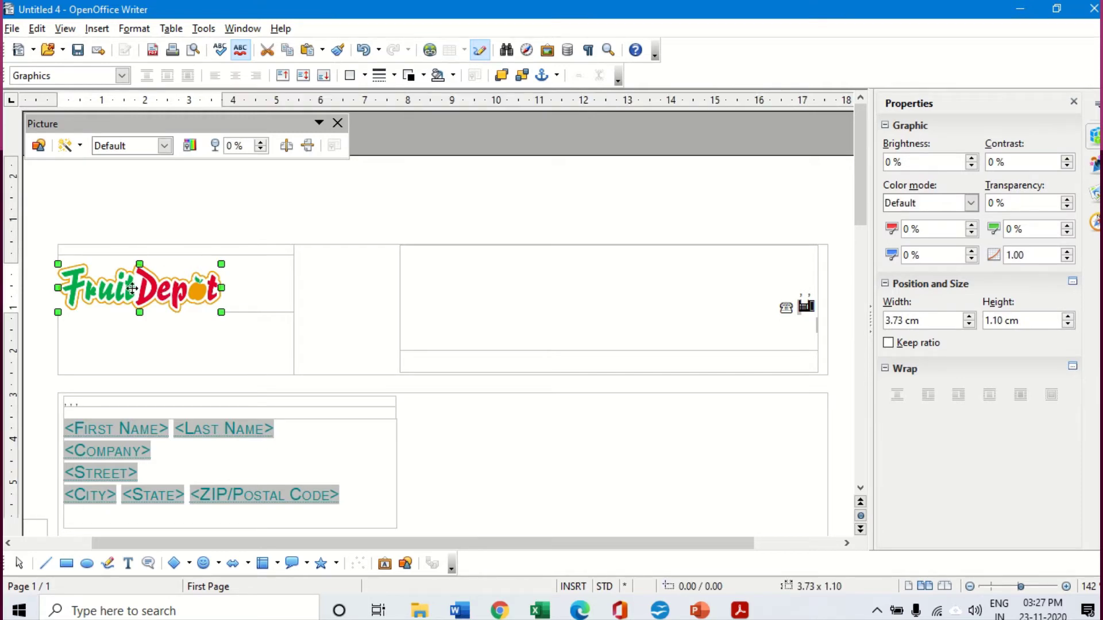
{"action": "key", "text": "Delete"}
{"action": "left_click", "coordinate": [95, 28]}
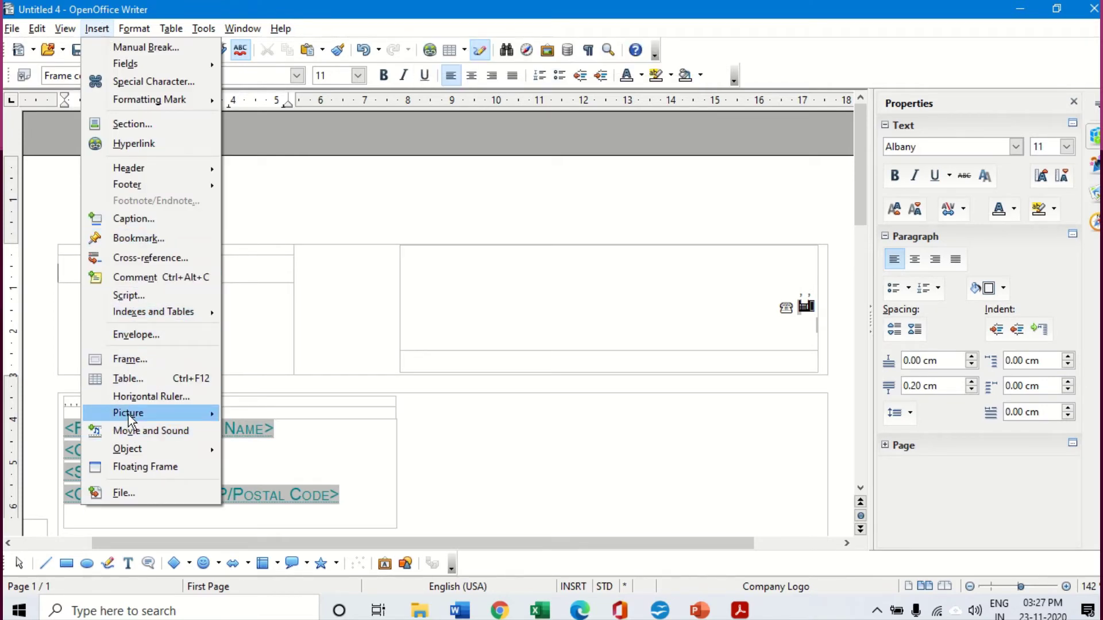
{"action": "mouse_move", "coordinate": [172, 413]}
{"action": "left_click", "coordinate": [259, 407]}
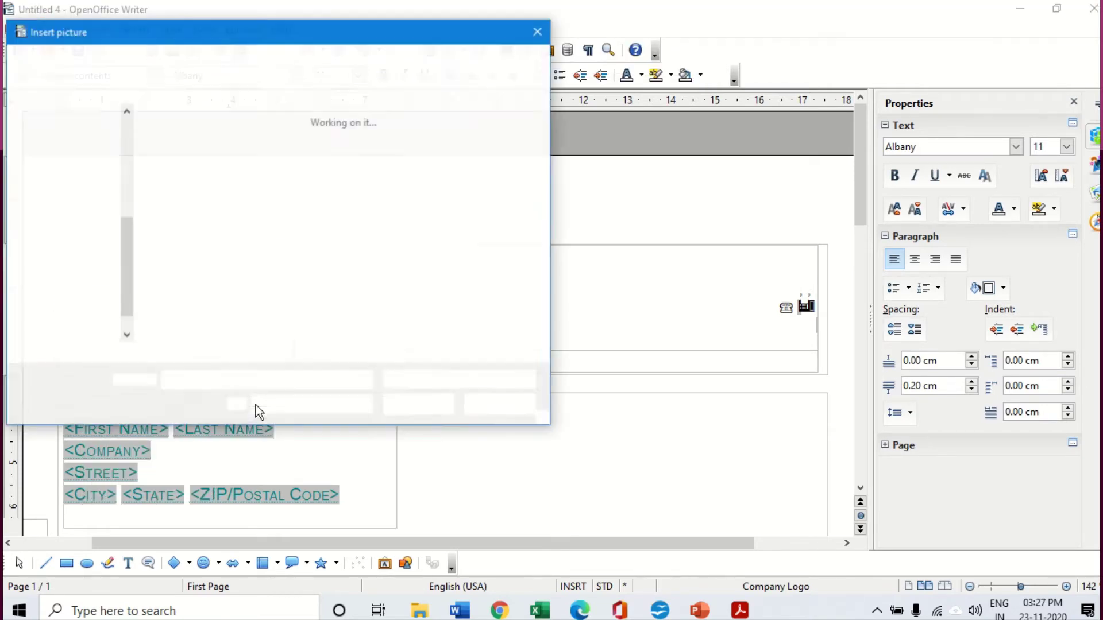
{"action": "left_click_drag", "start_coordinate": [550, 188], "coordinate": [532, 262]}
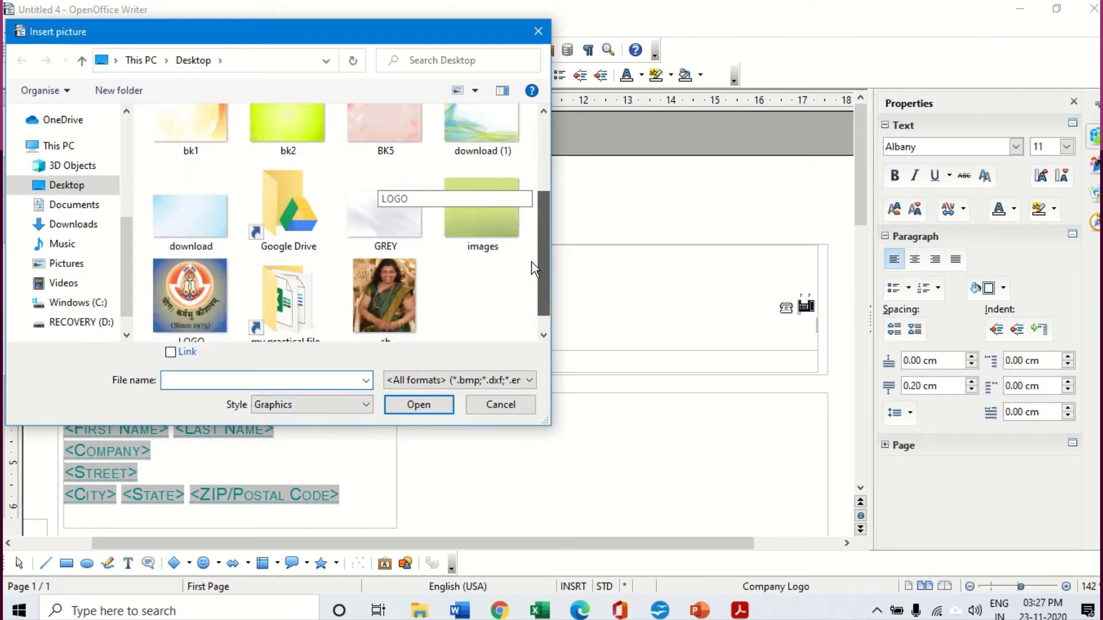
{"action": "left_click", "coordinate": [194, 290]}
{"action": "left_click", "coordinate": [411, 405]}
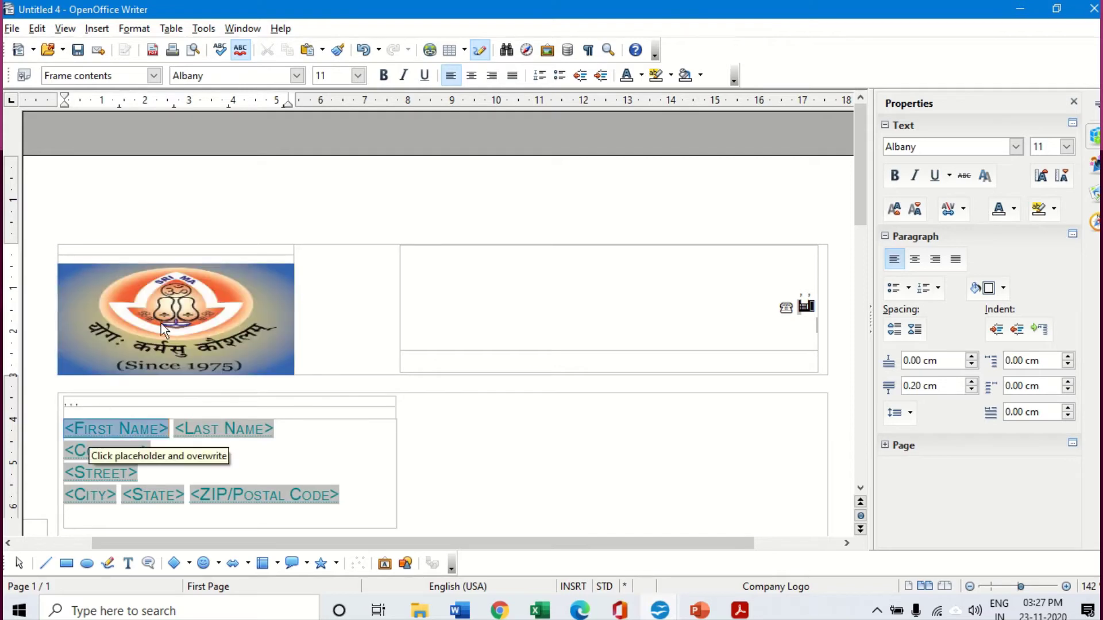
Look through the new letter's recipient, date, subject, salutation and body text placeholders.
{"action": "left_click", "coordinate": [100, 430]}
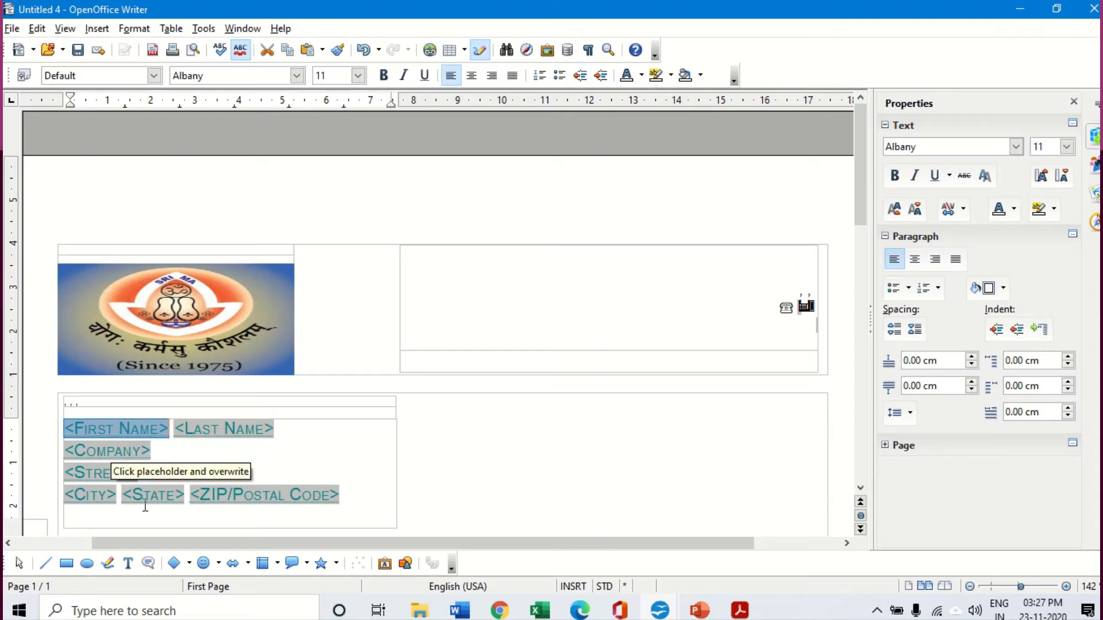
{"action": "left_click", "coordinate": [861, 489]}
{"action": "left_click", "coordinate": [861, 489]}
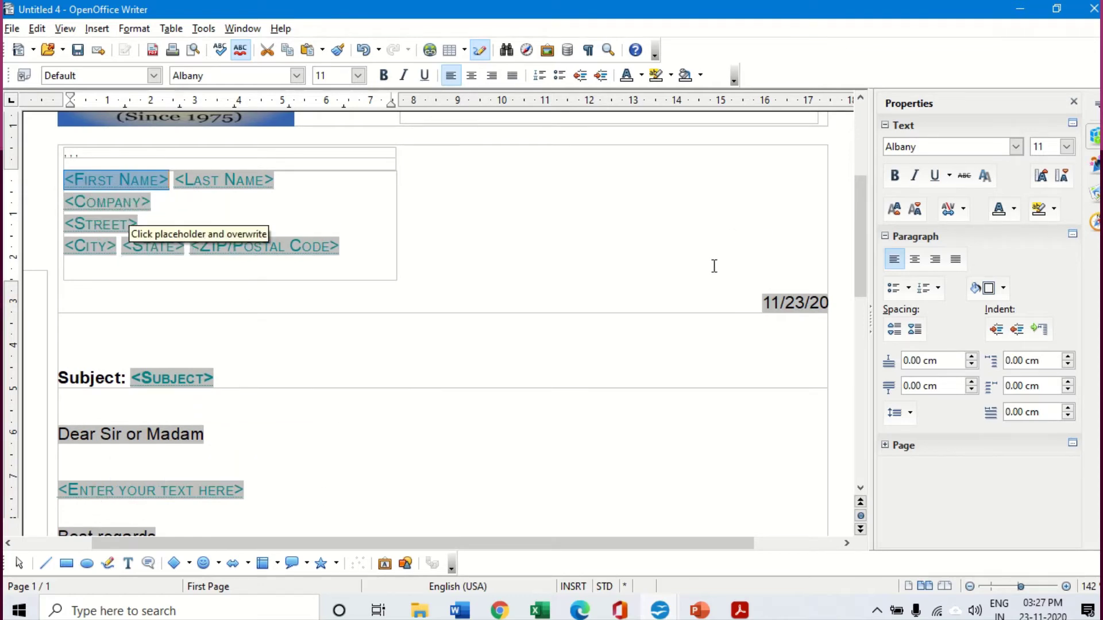
{"action": "left_click_drag", "start_coordinate": [860, 247], "coordinate": [866, 253]}
{"action": "left_click_drag", "start_coordinate": [866, 284], "coordinate": [843, 179]}
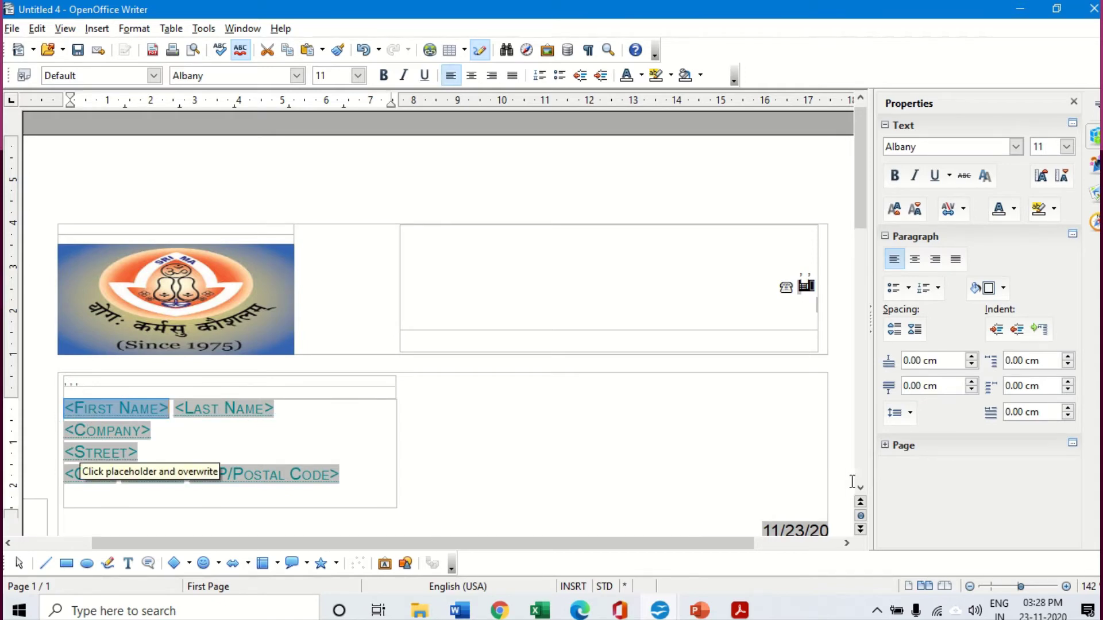
{"action": "scroll", "coordinate": [860, 493], "scroll_direction": "down", "scroll_amount": 5}
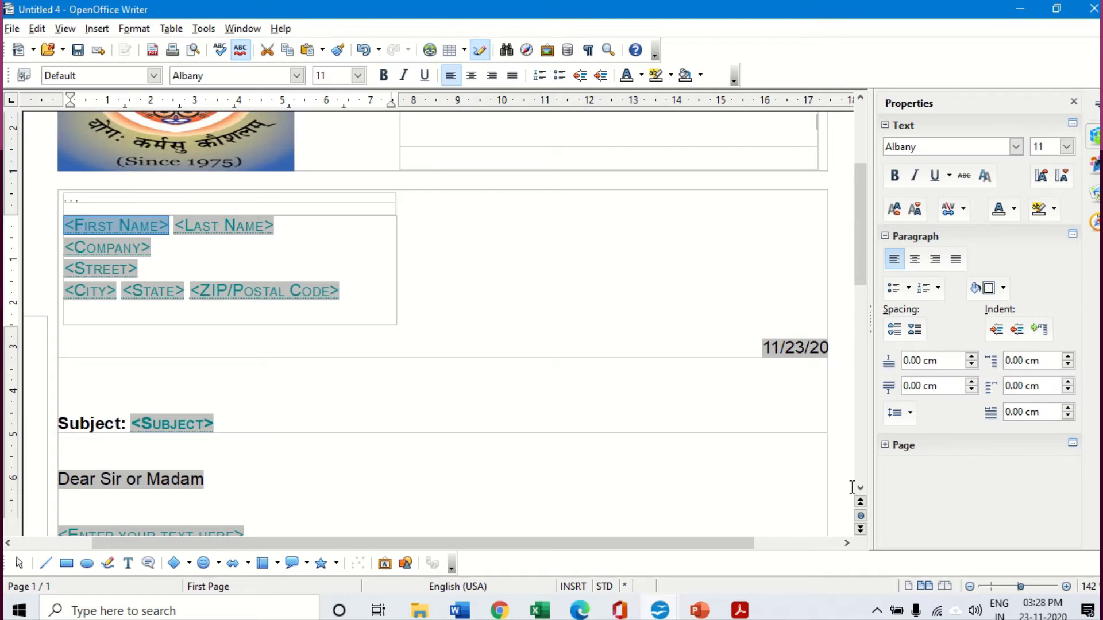
{"action": "left_click", "coordinate": [12, 28]}
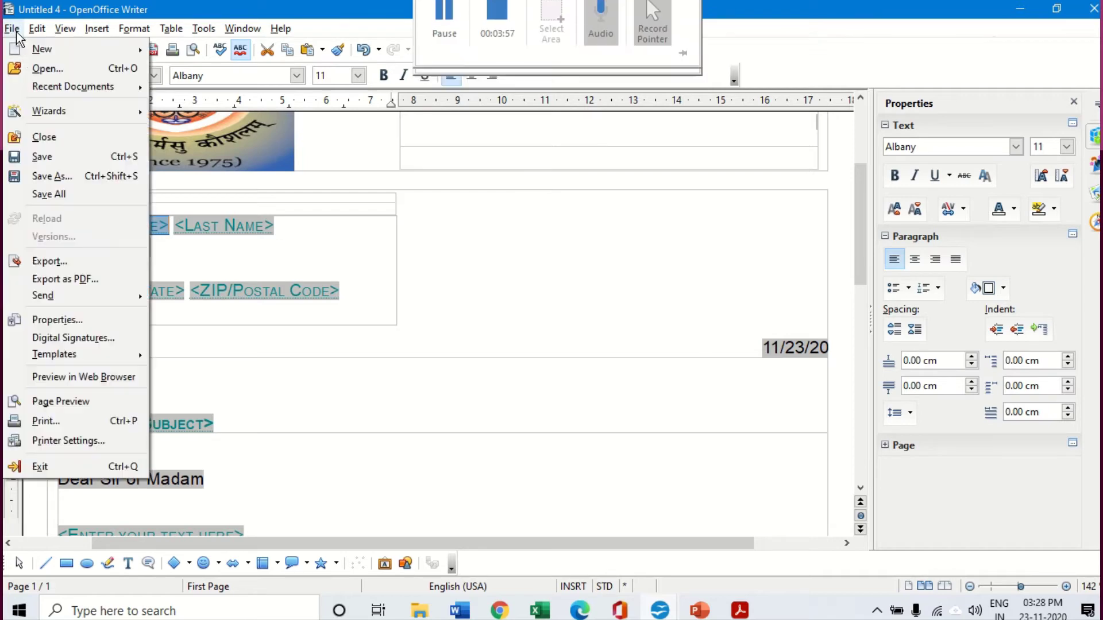
{"action": "mouse_move", "coordinate": [65, 115]}
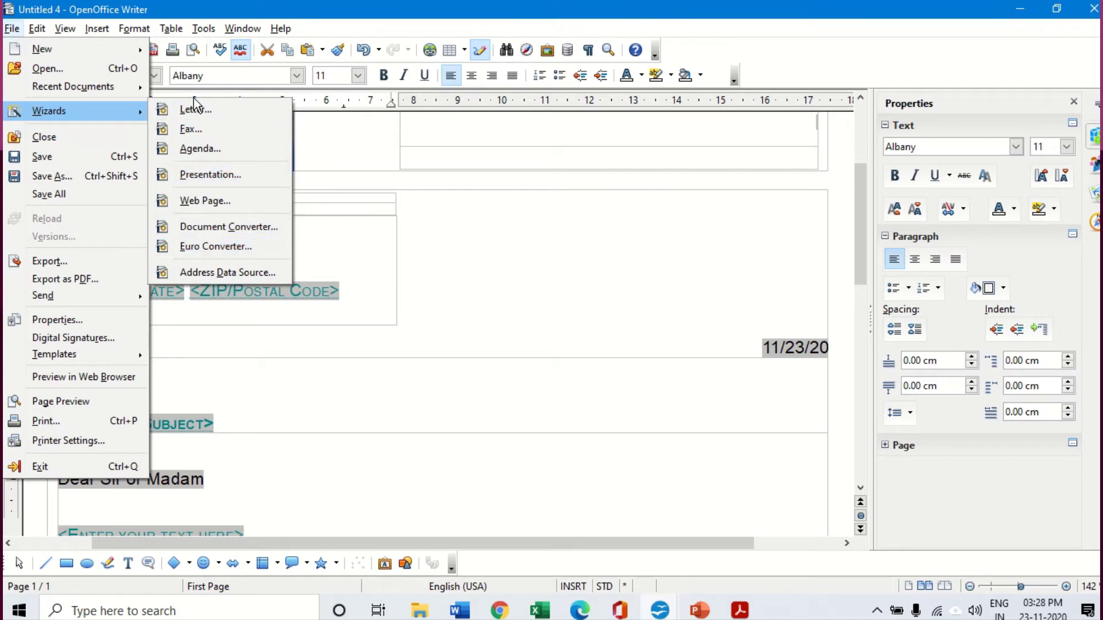
{"action": "left_click", "coordinate": [11, 29]}
{"action": "left_click", "coordinate": [36, 29]}
{"action": "mouse_move", "coordinate": [12, 28]}
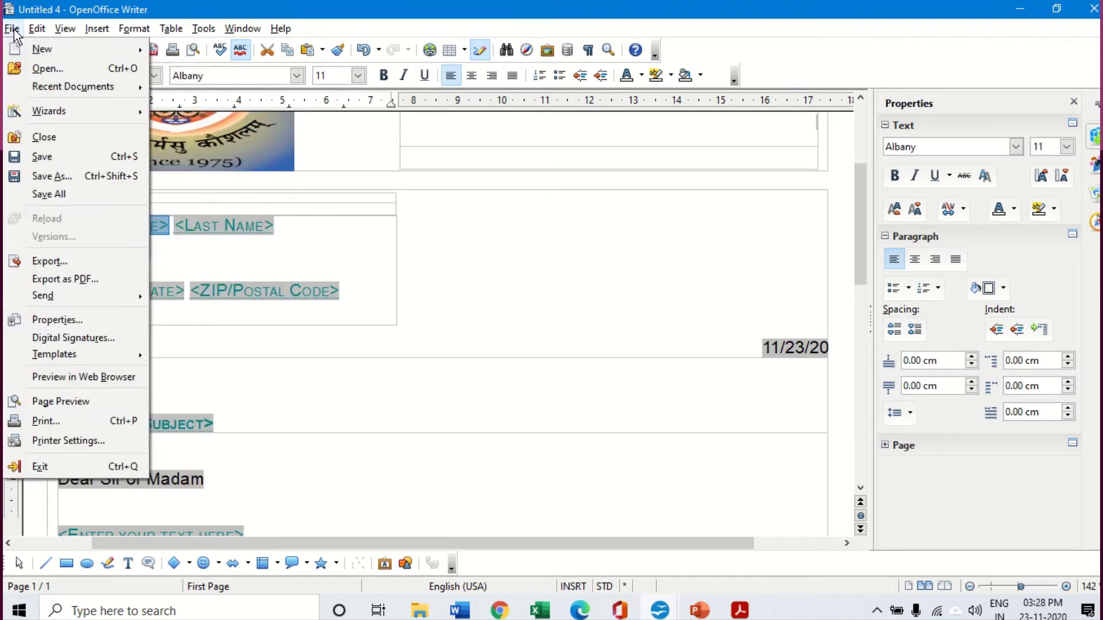
{"action": "mouse_move", "coordinate": [49, 113]}
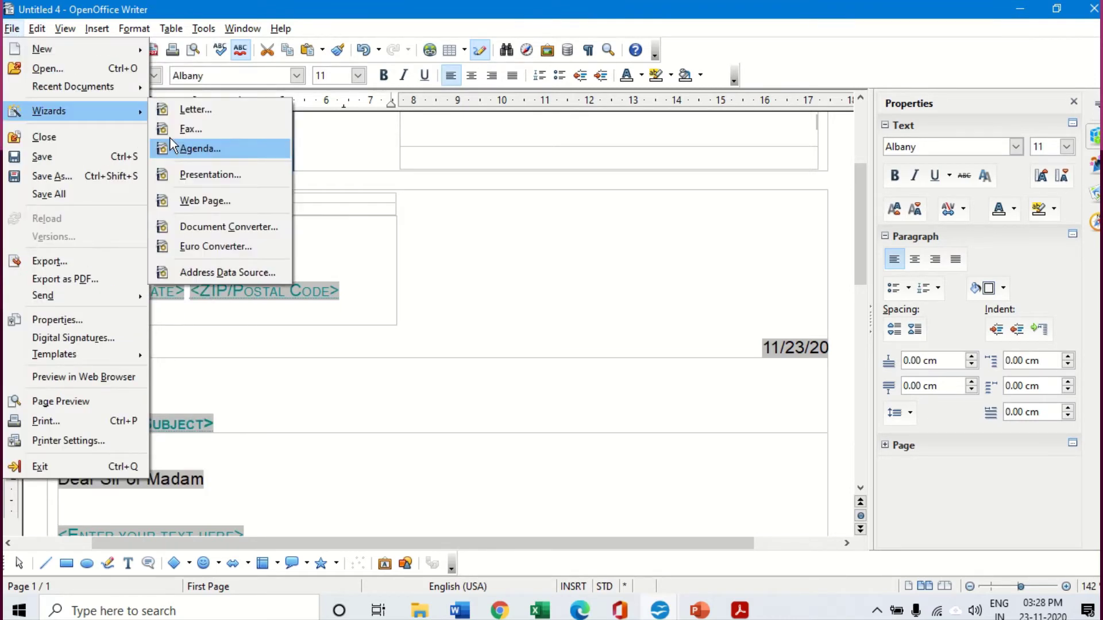
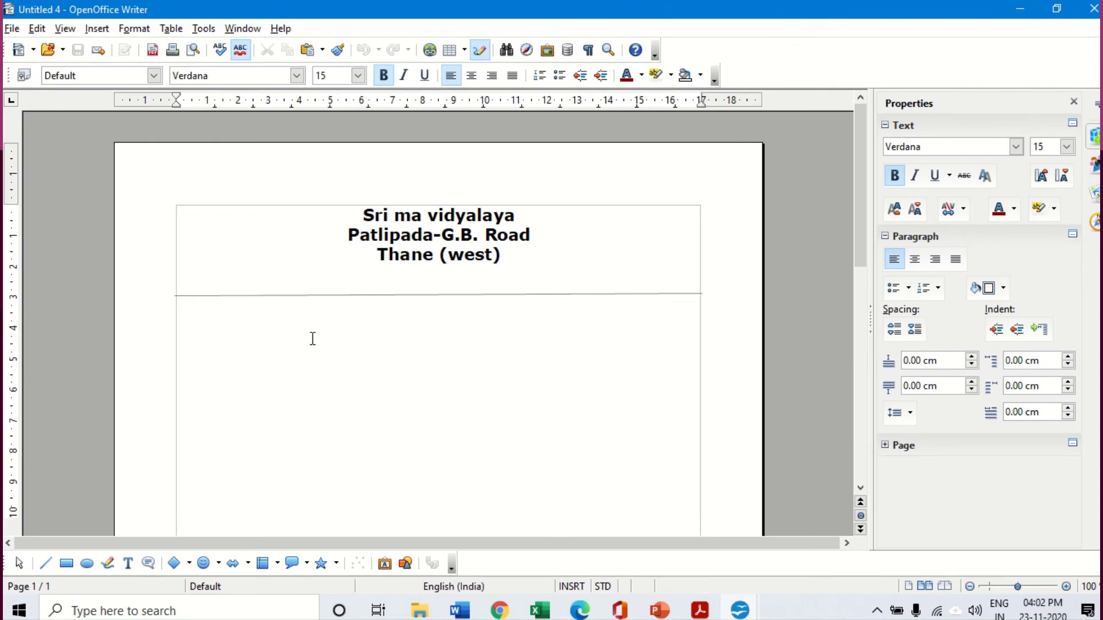
Add a centred "notice" heading below the school letterhead line and left-align the line beneath it.
{"action": "key", "text": "Return"}
{"action": "type", "text": "notice"}
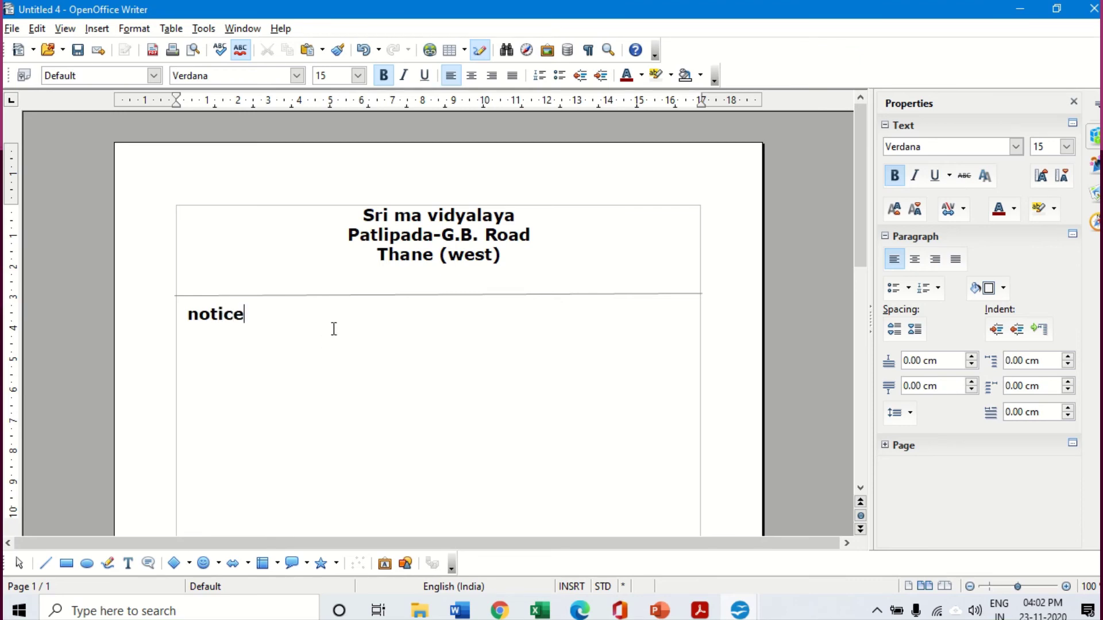
{"action": "left_click_drag", "start_coordinate": [189, 315], "coordinate": [278, 320]}
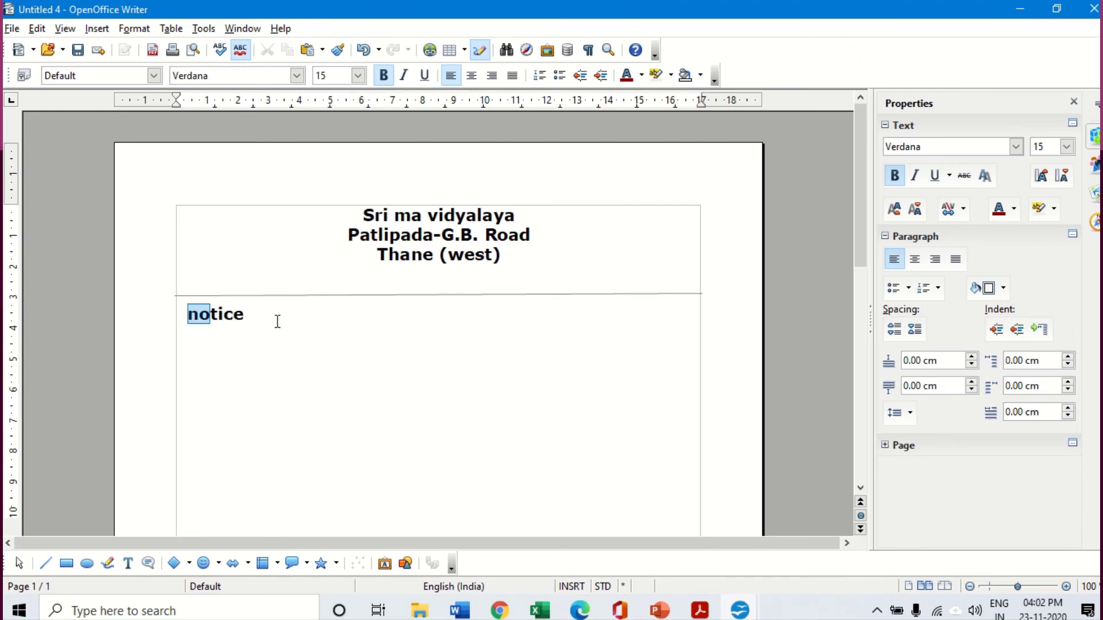
{"action": "left_click", "coordinate": [480, 76]}
{"action": "left_click", "coordinate": [494, 322]}
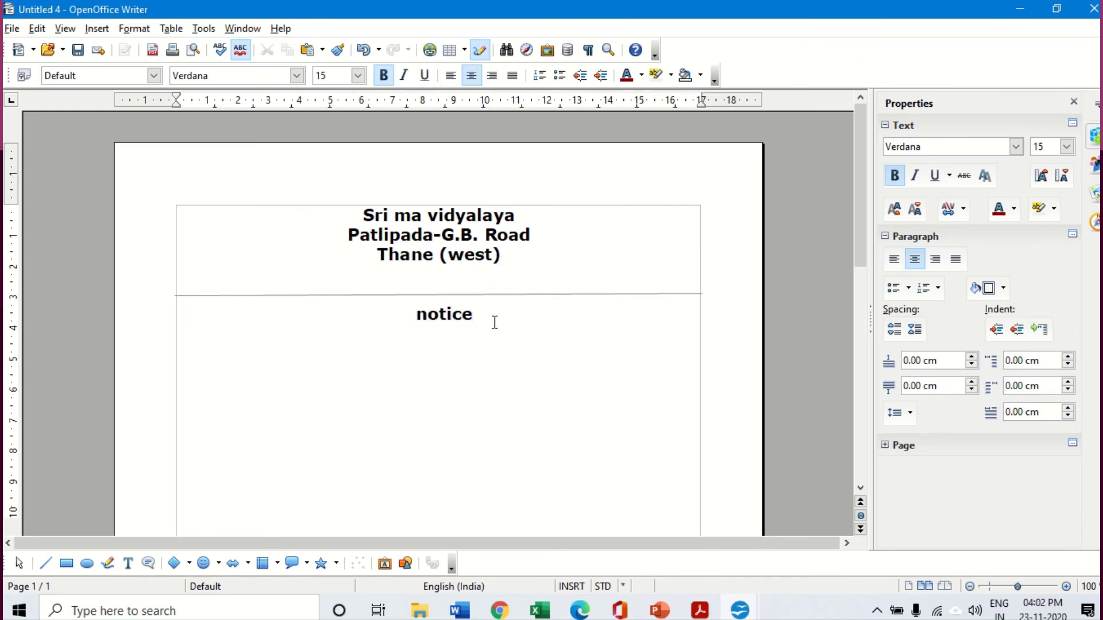
{"action": "left_click", "coordinate": [452, 77]}
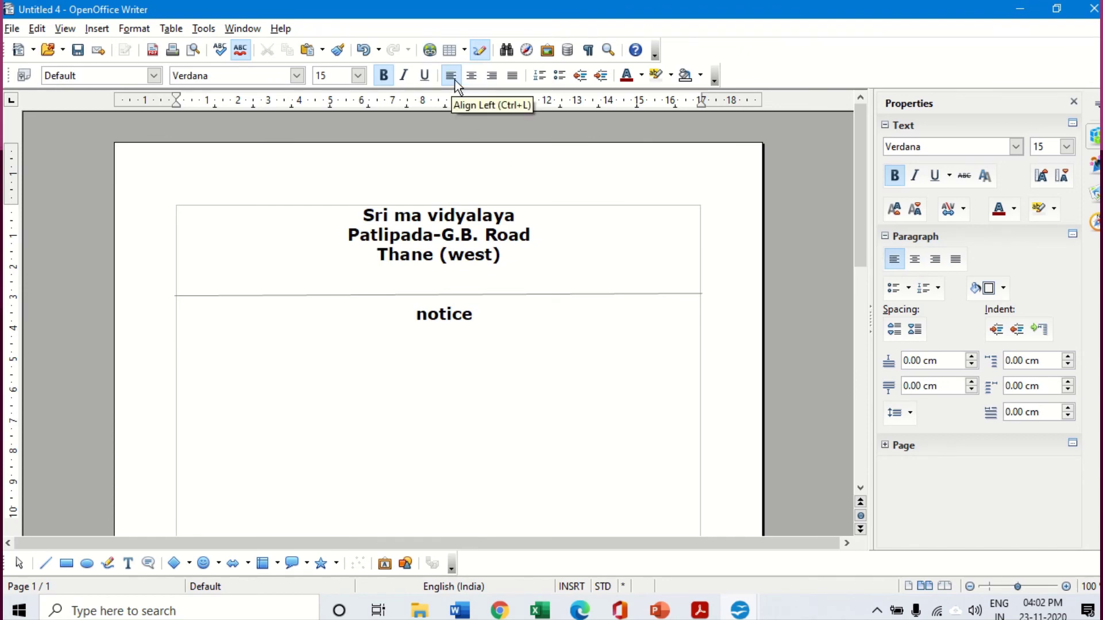
{"action": "type", "text": "Diwali"}
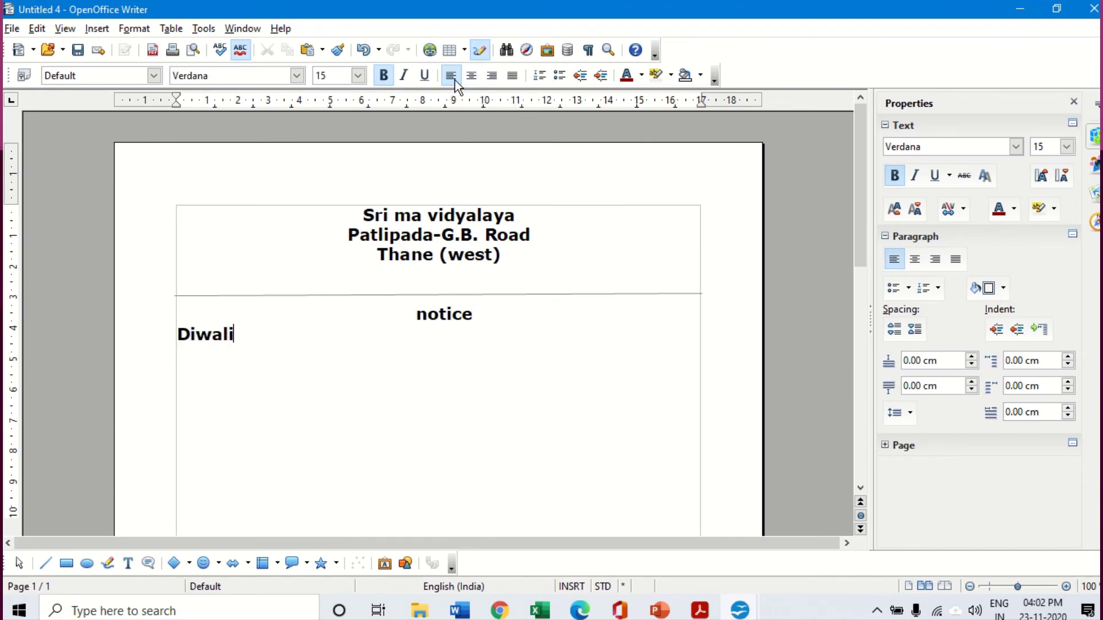
{"action": "type", "text": " vacation"}
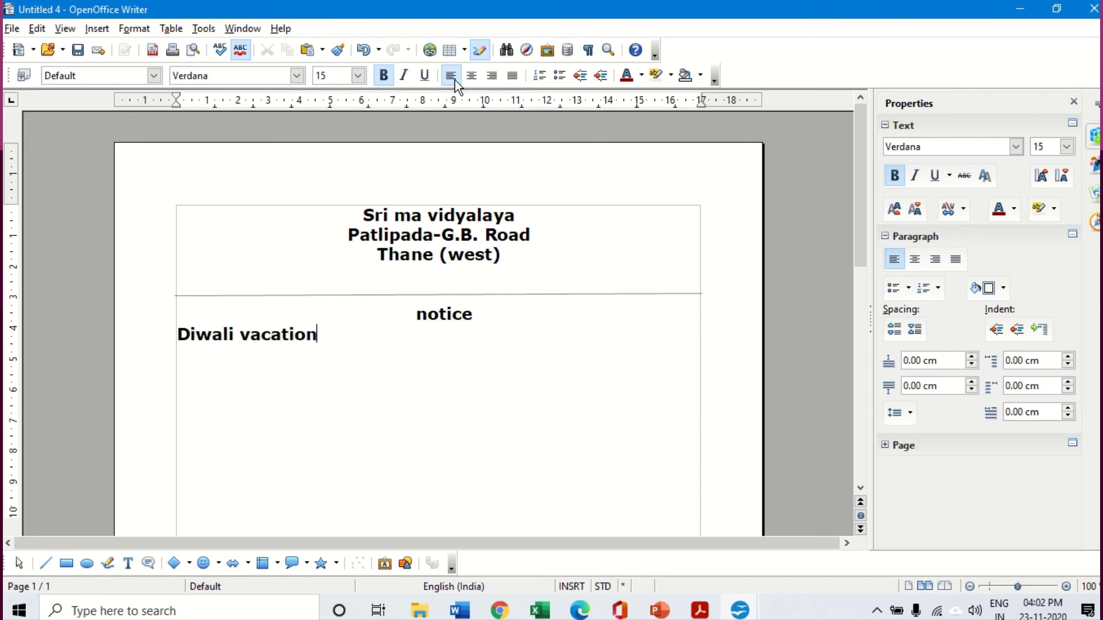
{"action": "type", "text": "s will b"}
{"action": "key", "text": "BackSpace"}
{"action": "key", "text": "BackSpace"}
{"action": "key", "text": "BackSpace"}
{"action": "key", "text": "BackSpace"}
{"action": "key", "text": "BackSpace"}
{"action": "key", "text": "BackSpace"}
{"action": "key", "text": "BackSpace"}
{"action": "key", "text": "BackSpace"}
{"action": "key", "text": "BackSpace"}
{"action": "key", "text": "BackSpace"}
{"action": "key", "text": "BackSpace"}
{"action": "key", "text": "BackSpace"}
{"action": "key", "text": "BackSpace"}
{"action": "key", "text": "BackSpace"}
{"action": "key", "text": "BackSpace"}
{"action": "key", "text": "BackSpace"}
{"action": "key", "text": "BackSpace"}
{"action": "key", "text": "BackSpace"}
{"action": "key", "text": "BackSpace"}
{"action": "key", "text": "BackSpace"}
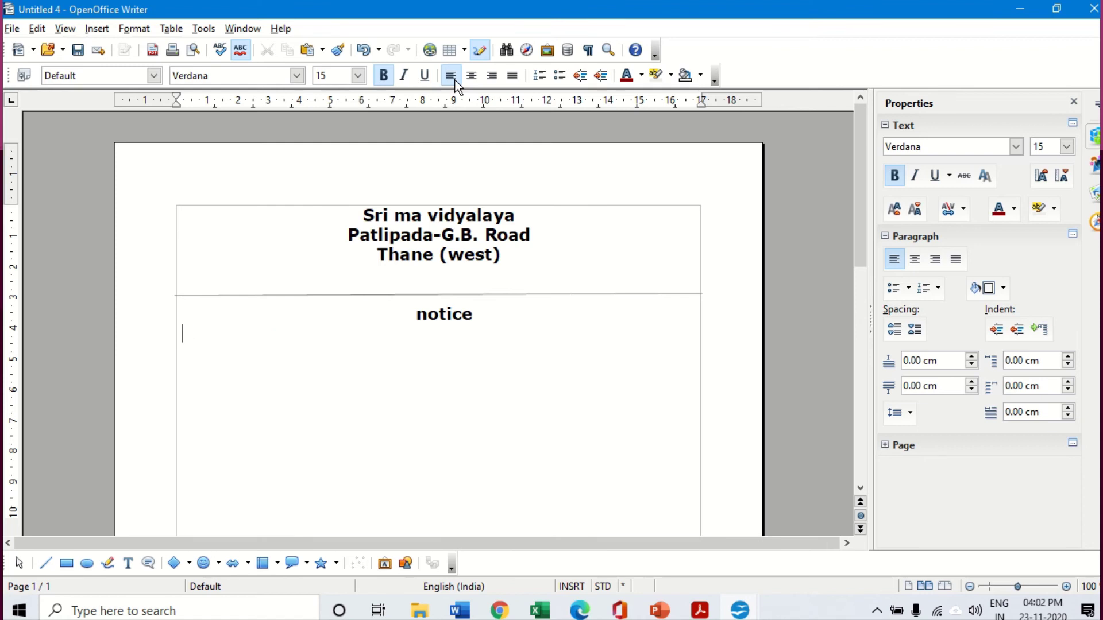
Write the line "school will reopen after diwali vacation of Dec 2nd." beneath the notice heading.
{"action": "type", "text": "school w"}
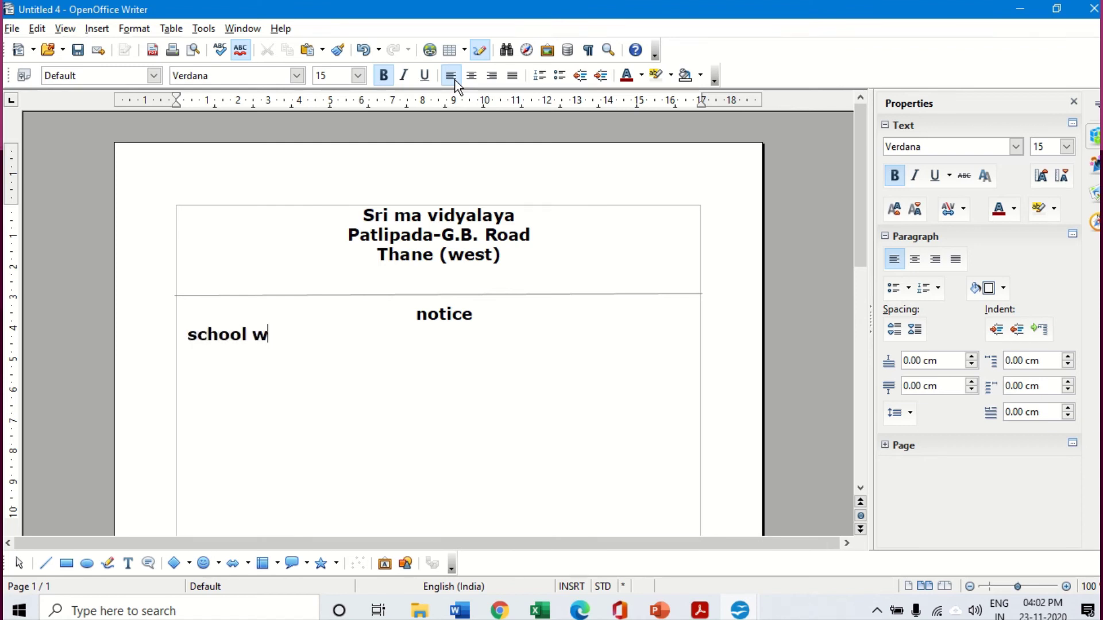
{"action": "type", "text": "ill reopen"}
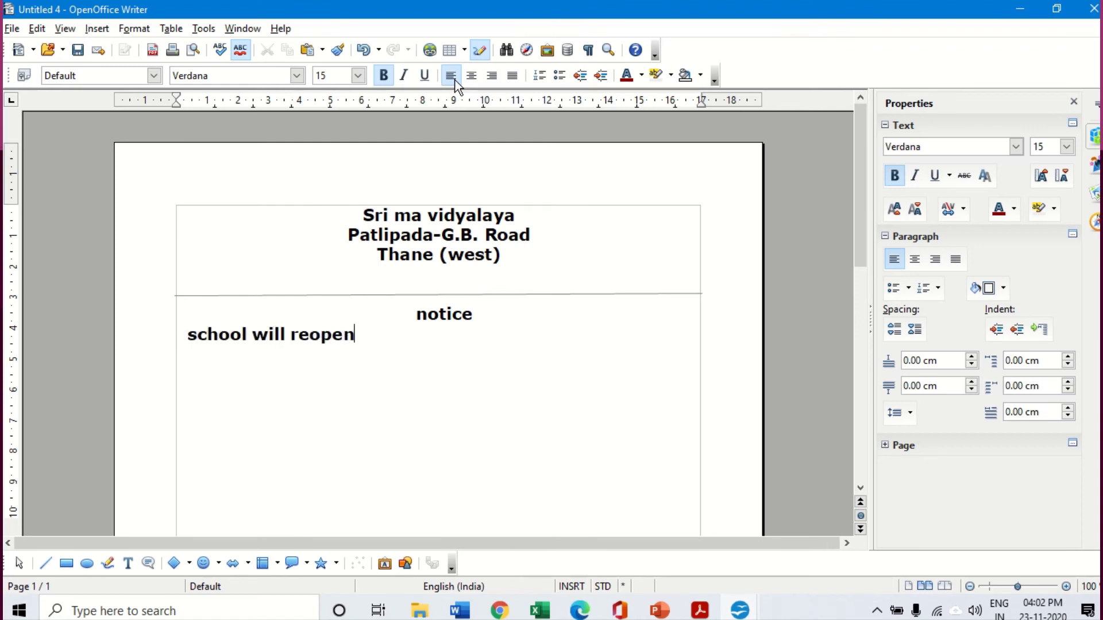
{"action": "type", "text": " after di"}
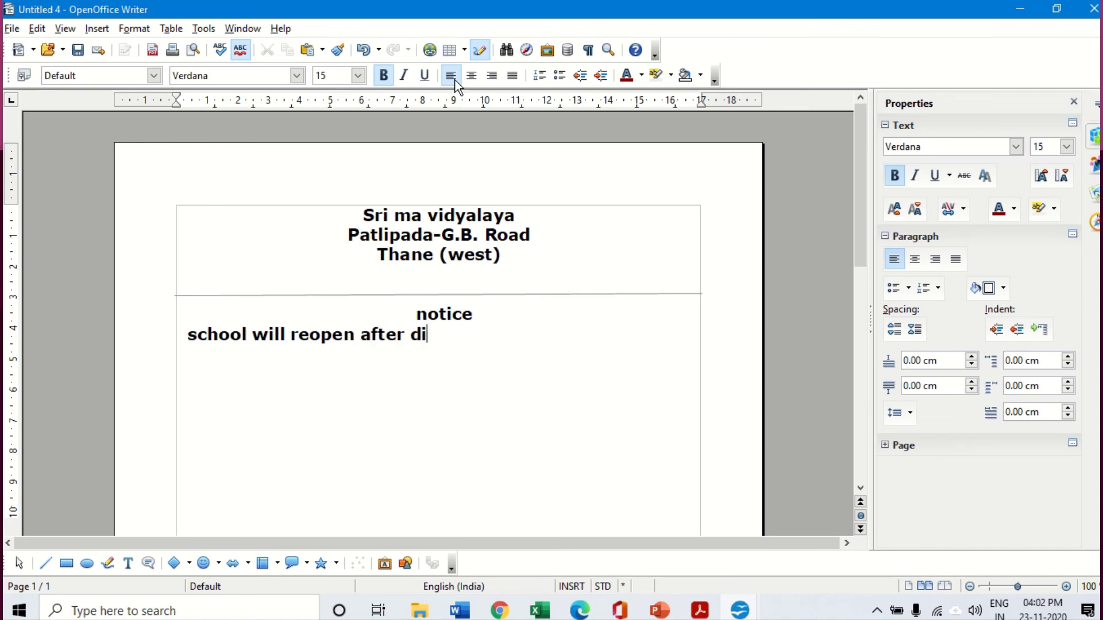
{"action": "type", "text": "wali vaa"}
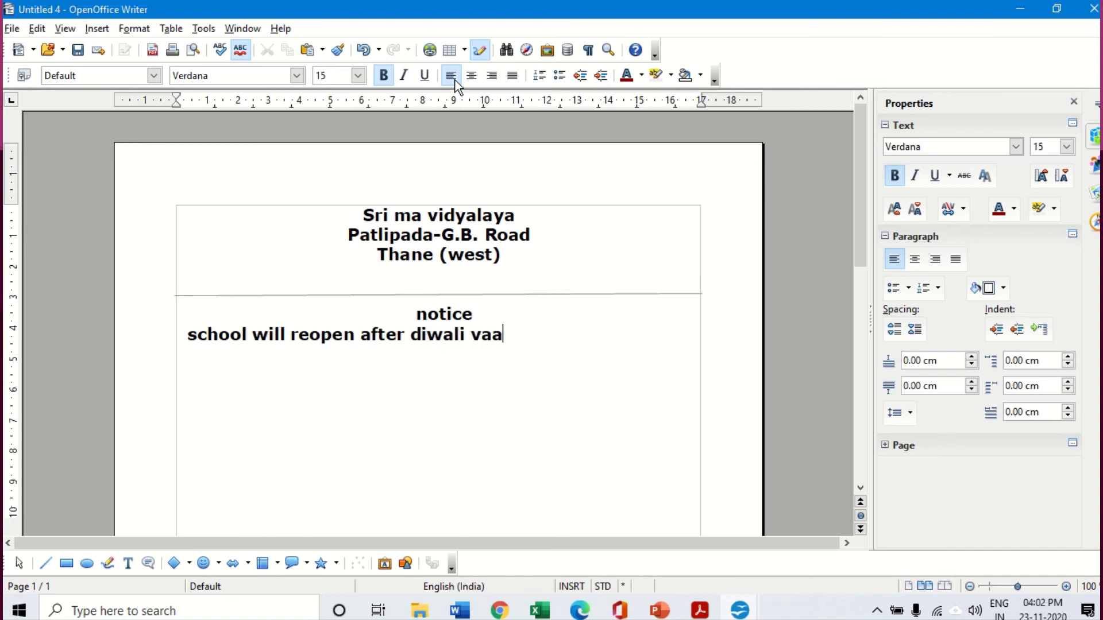
{"action": "key", "text": "BackSpace"}
{"action": "type", "text": "cation of "}
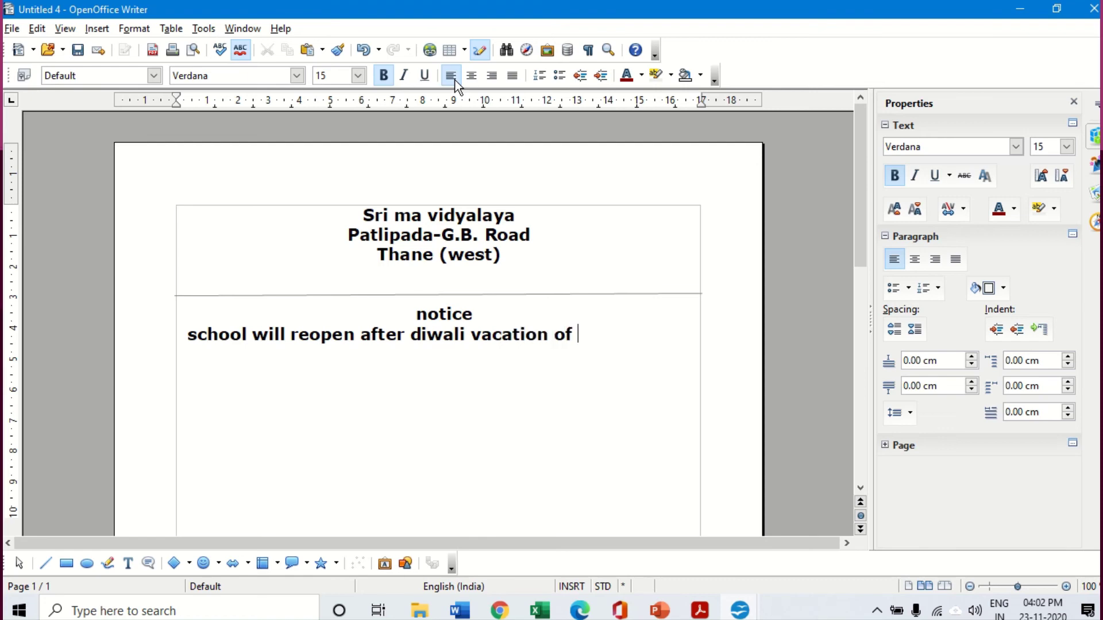
{"action": "type", "text": "Dec 2nd."}
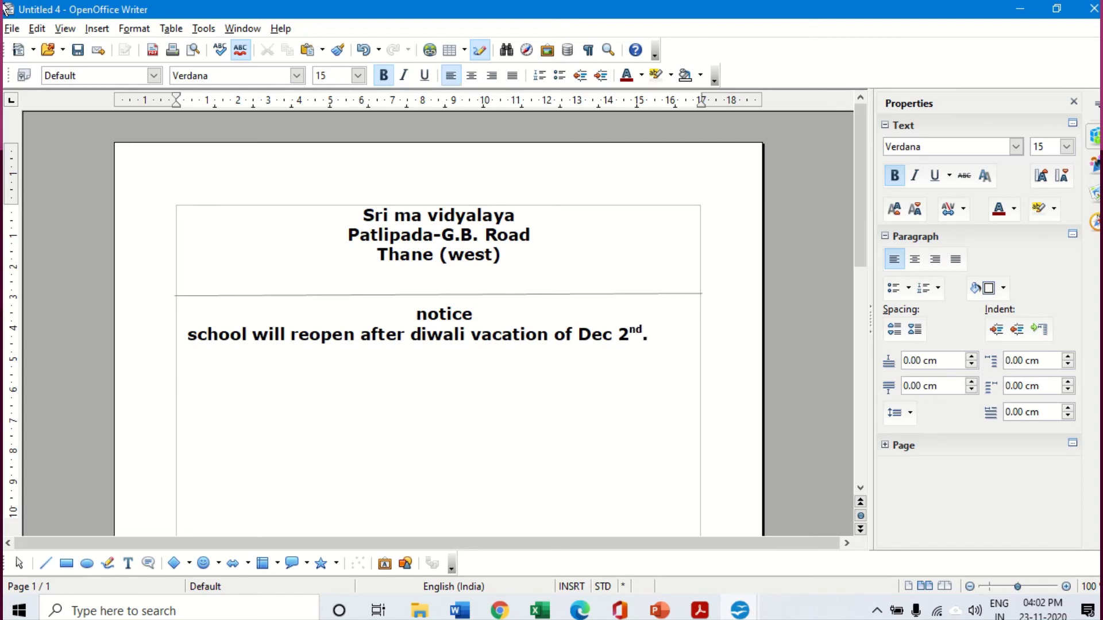
Save the document to the Desktop as an ODF text document named "notice".
{"action": "left_click", "coordinate": [12, 29]}
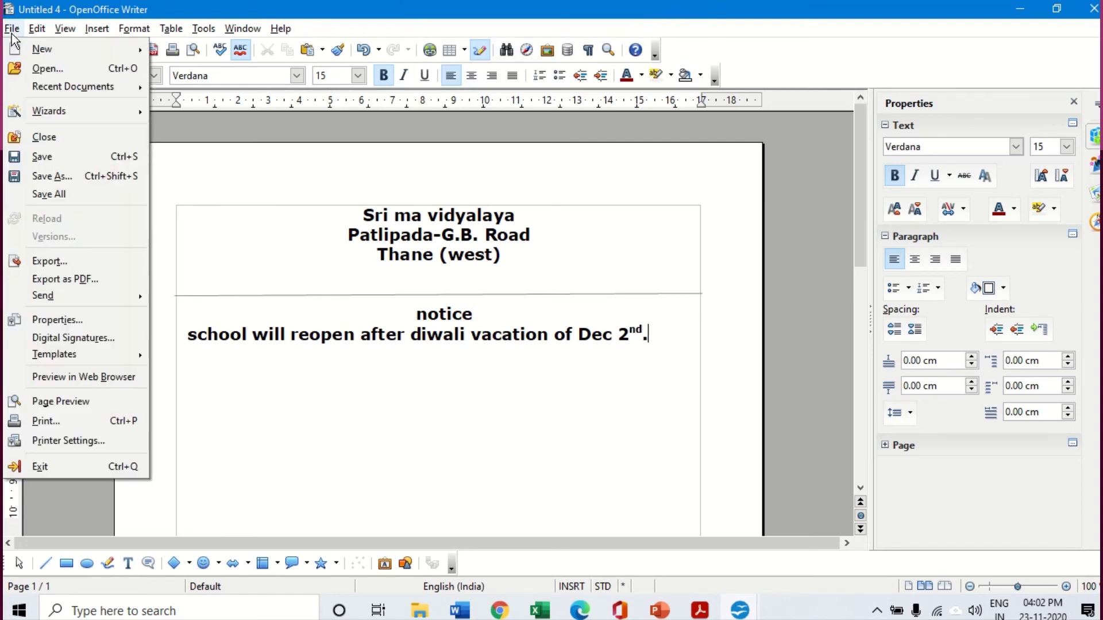
{"action": "left_click", "coordinate": [35, 159]}
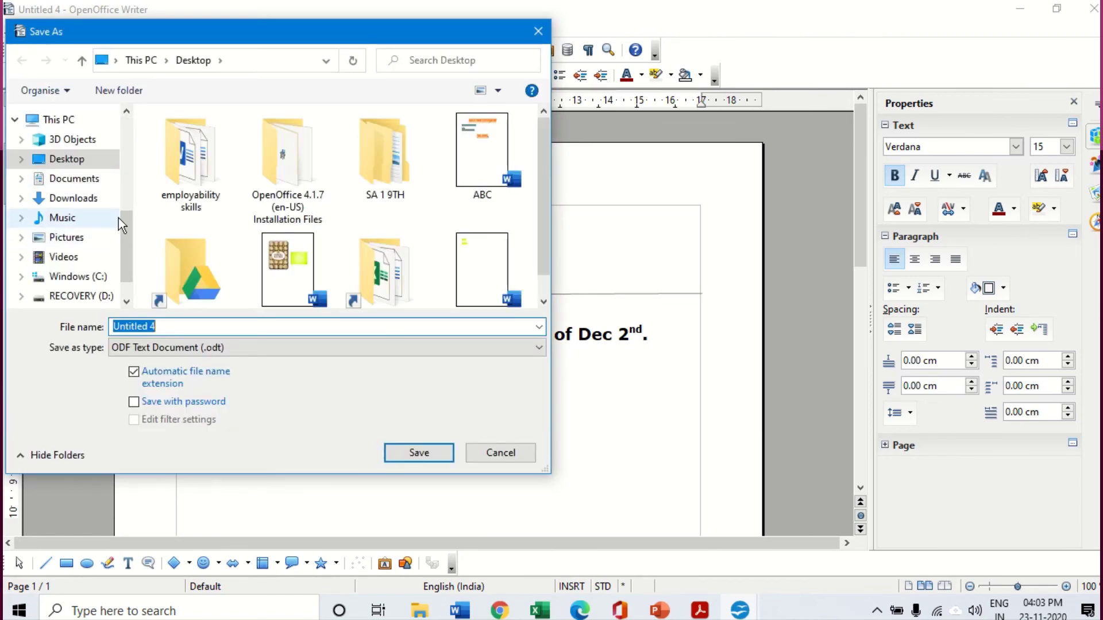
{"action": "left_click", "coordinate": [183, 326]}
{"action": "key", "text": "BackSpace"}
{"action": "key", "text": "BackSpace"}
{"action": "key", "text": "BackSpace"}
{"action": "key", "text": "BackSpace"}
{"action": "key", "text": "BackSpace"}
{"action": "key", "text": "BackSpace"}
{"action": "key", "text": "BackSpace"}
{"action": "key", "text": "BackSpace"}
{"action": "key", "text": "BackSpace"}
{"action": "key", "text": "BackSpace"}
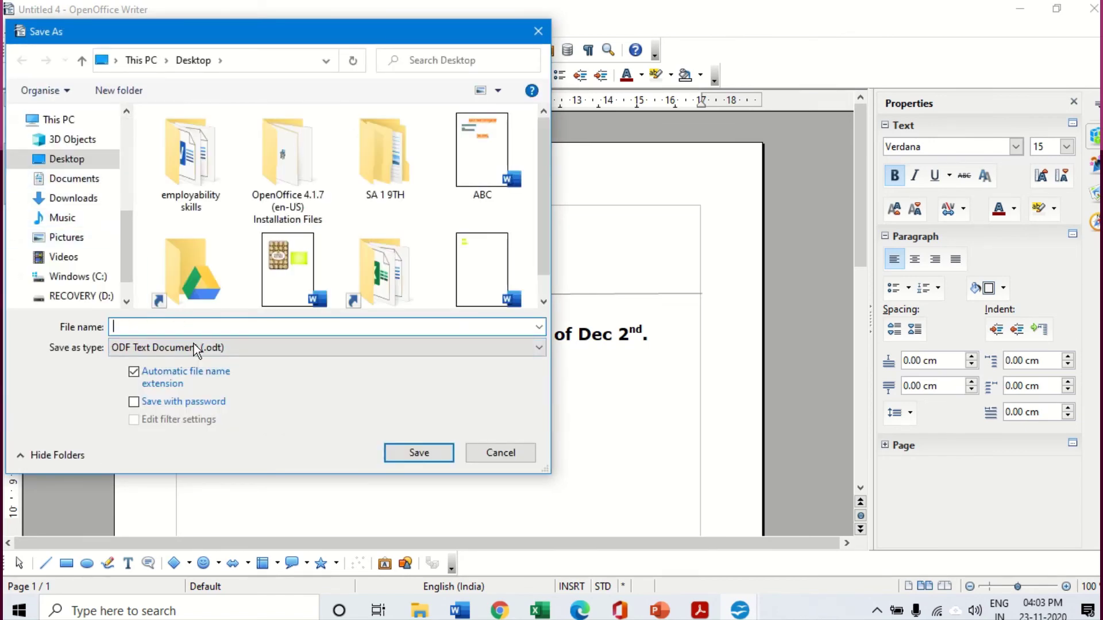
{"action": "type", "text": "notic"}
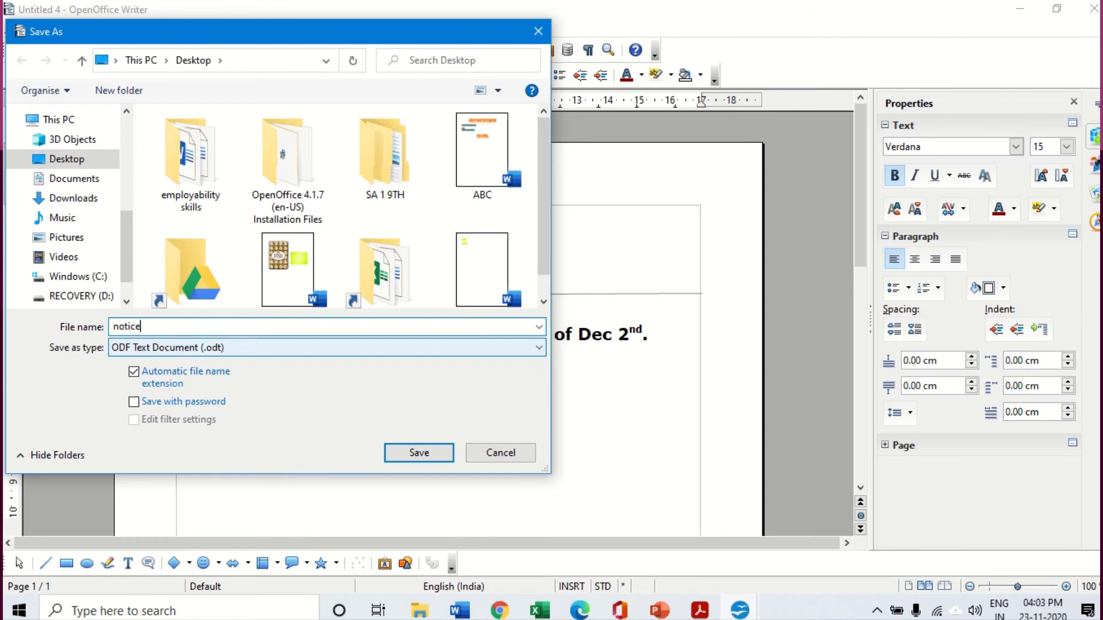
{"action": "type", "text": "e"}
{"action": "left_click", "coordinate": [412, 454]}
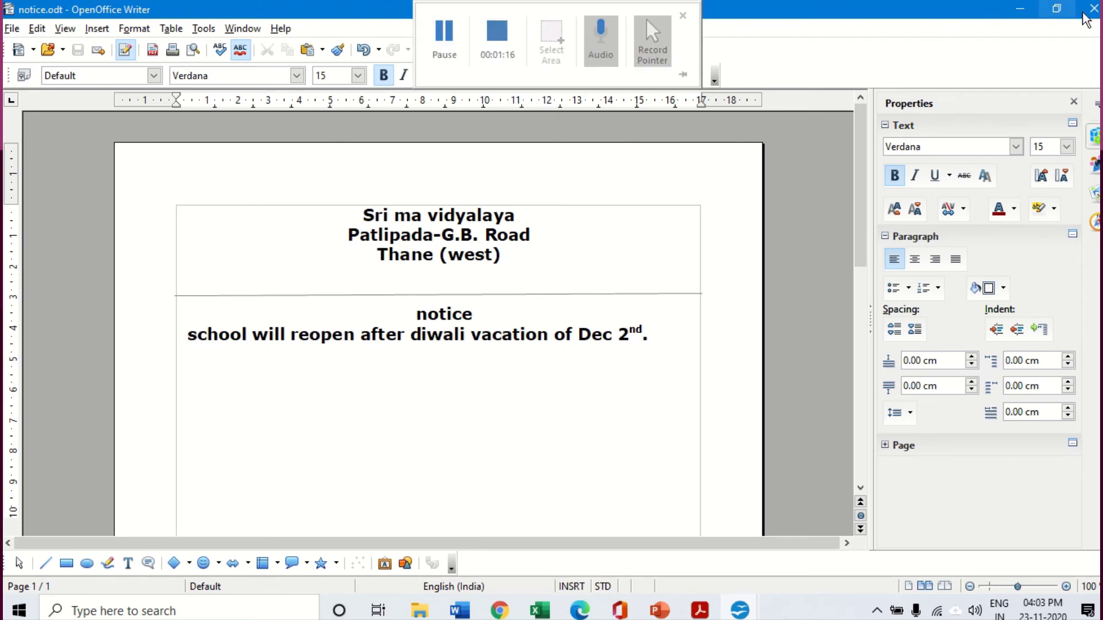
Open the "default doc" template from My Templates for editing through template management.
{"action": "left_click", "coordinate": [12, 28]}
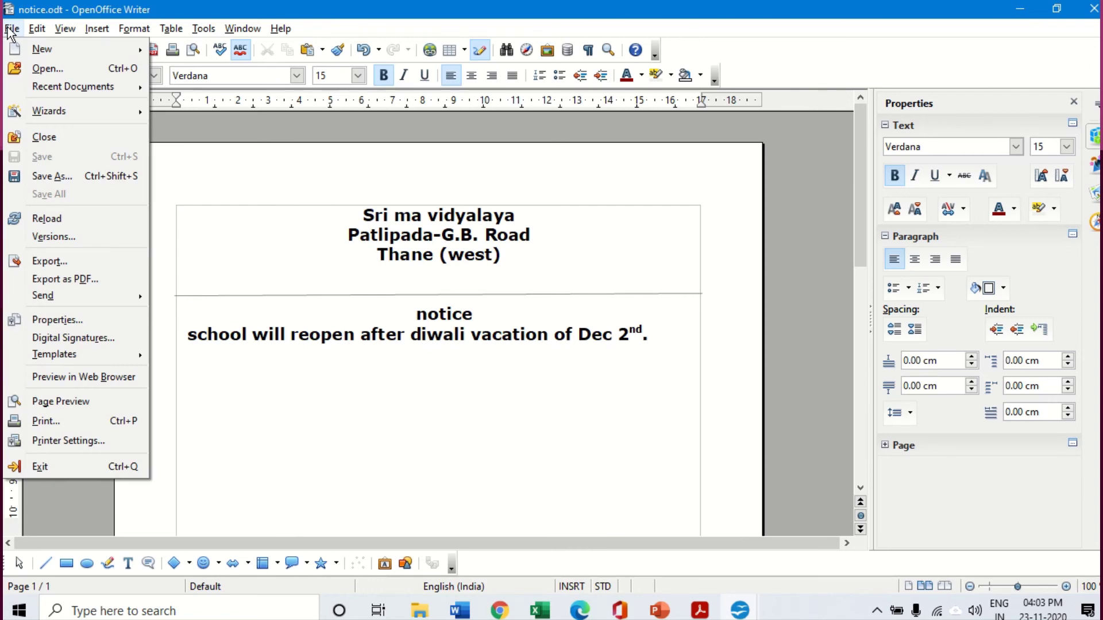
{"action": "mouse_move", "coordinate": [81, 352]}
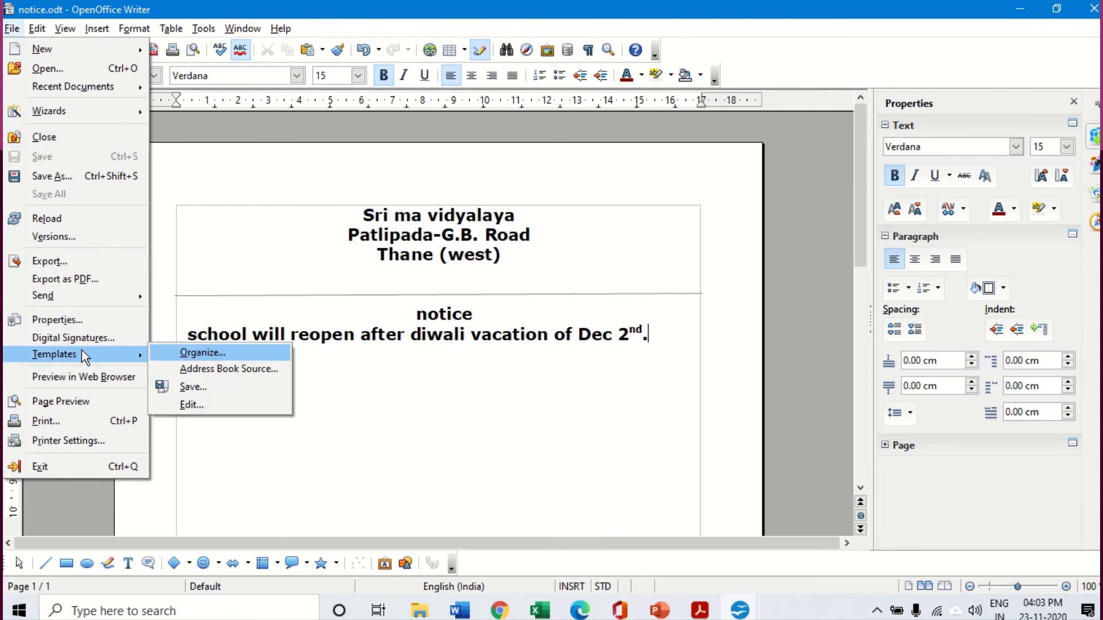
{"action": "left_click", "coordinate": [222, 353]}
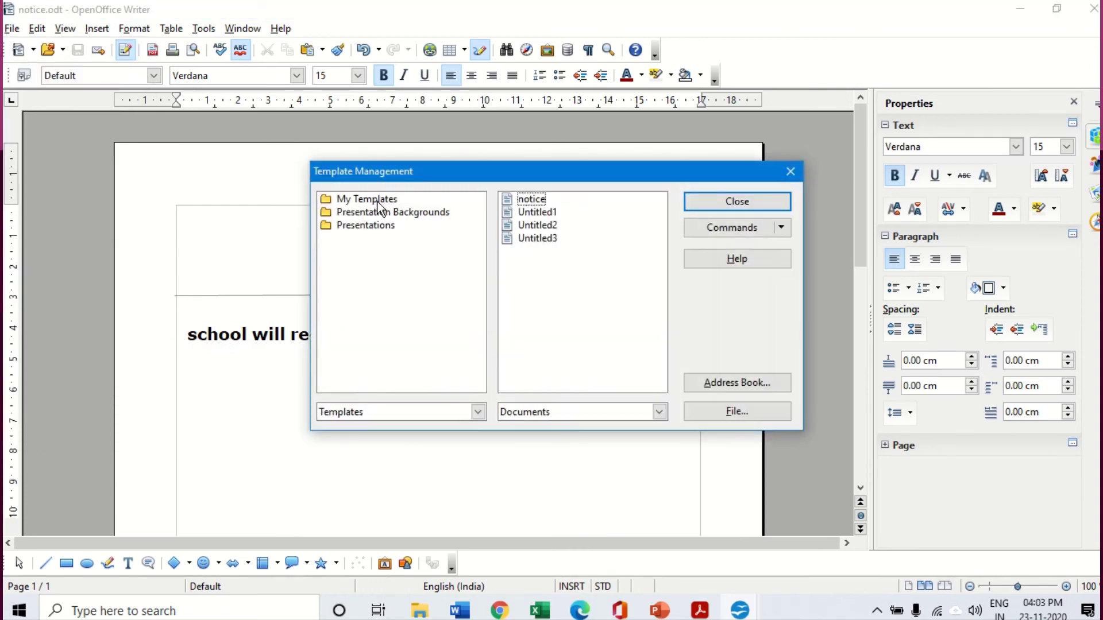
{"action": "left_click", "coordinate": [380, 201]}
{"action": "double_click", "coordinate": [379, 201]}
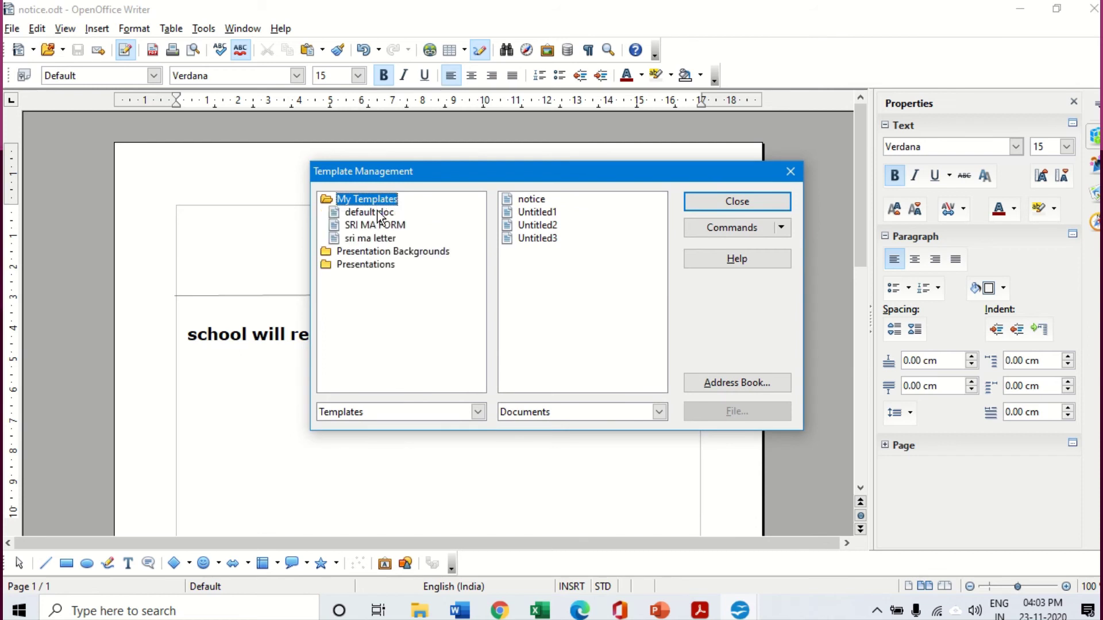
{"action": "left_click", "coordinate": [380, 213]}
{"action": "left_click", "coordinate": [781, 229]}
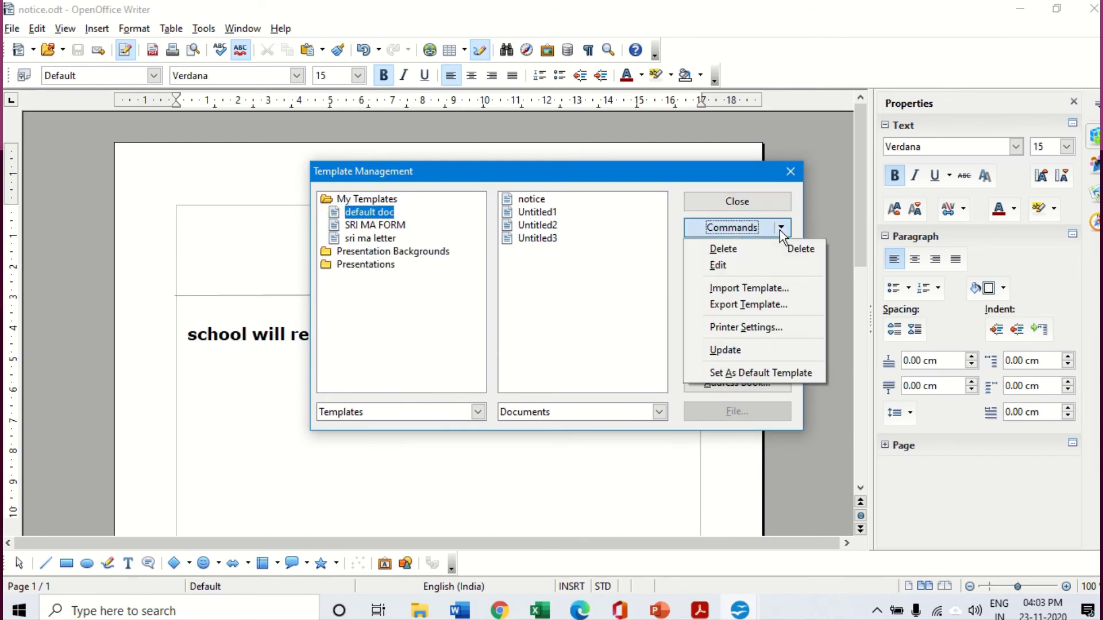
{"action": "left_click", "coordinate": [719, 266]}
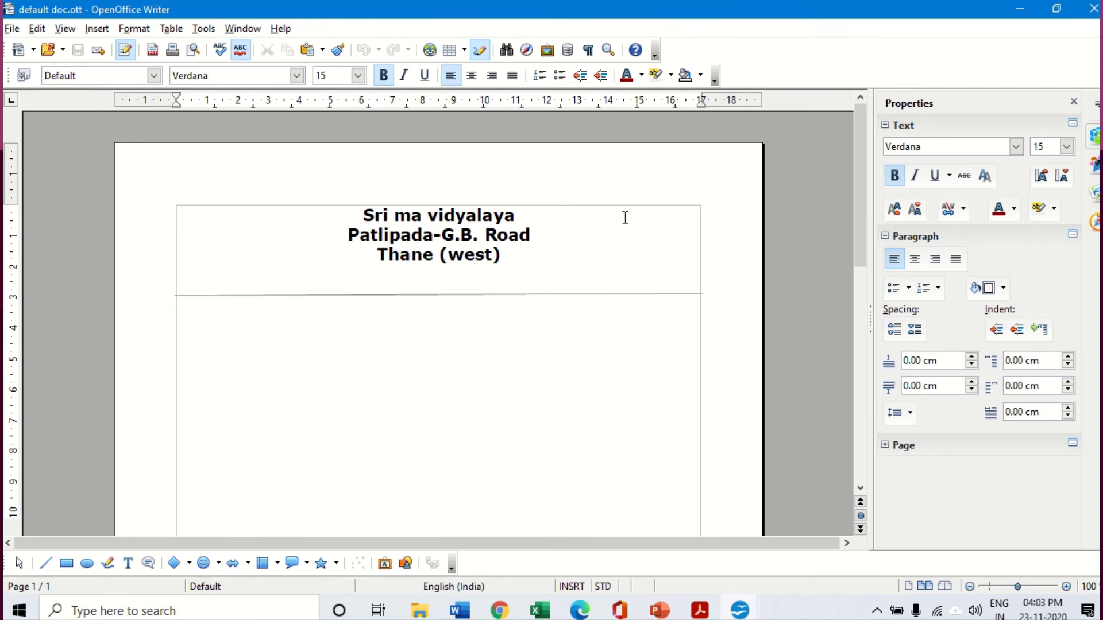
Colour the three-line school name and address in the letterhead green, keeping it bold.
{"action": "left_click", "coordinate": [97, 28]}
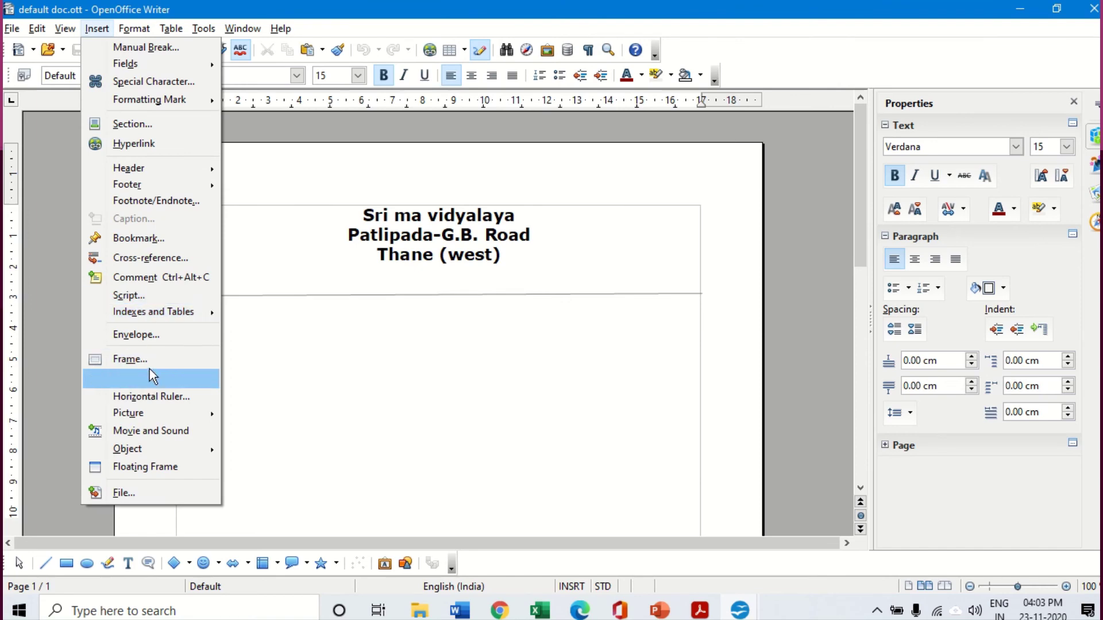
{"action": "left_click", "coordinate": [363, 214]}
{"action": "left_click_drag", "start_coordinate": [362, 214], "coordinate": [551, 268]}
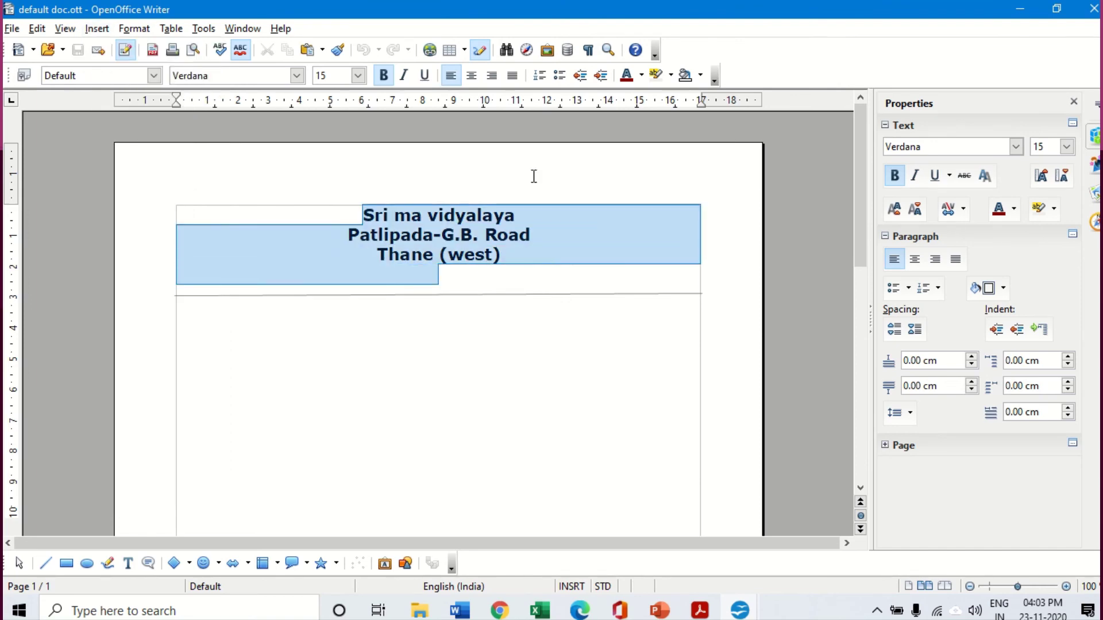
{"action": "left_click", "coordinate": [643, 80]}
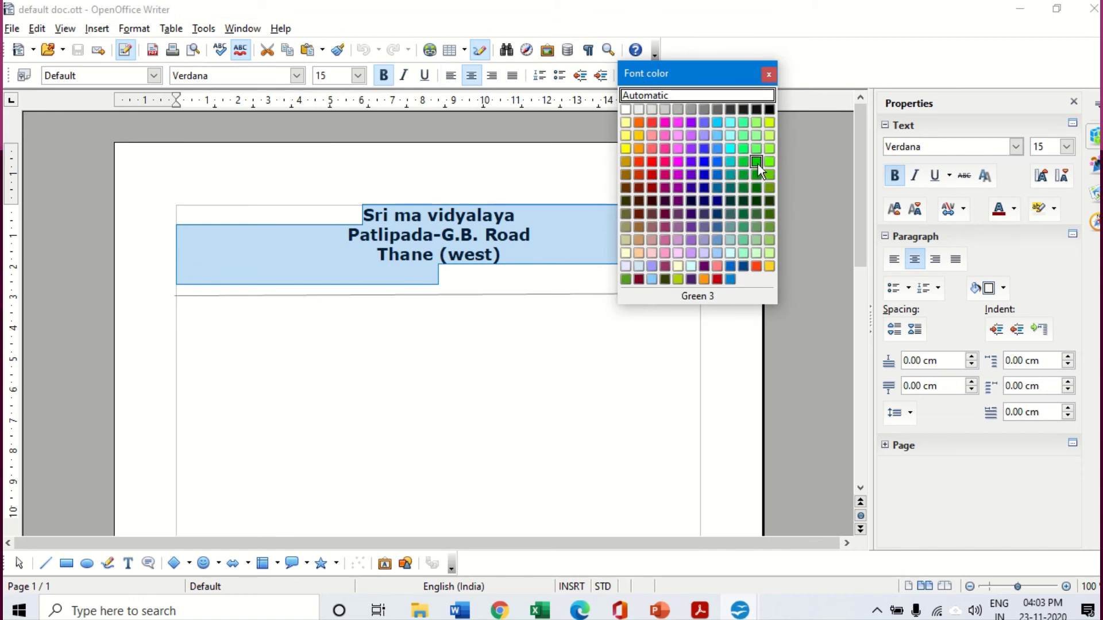
{"action": "left_click", "coordinate": [742, 176]}
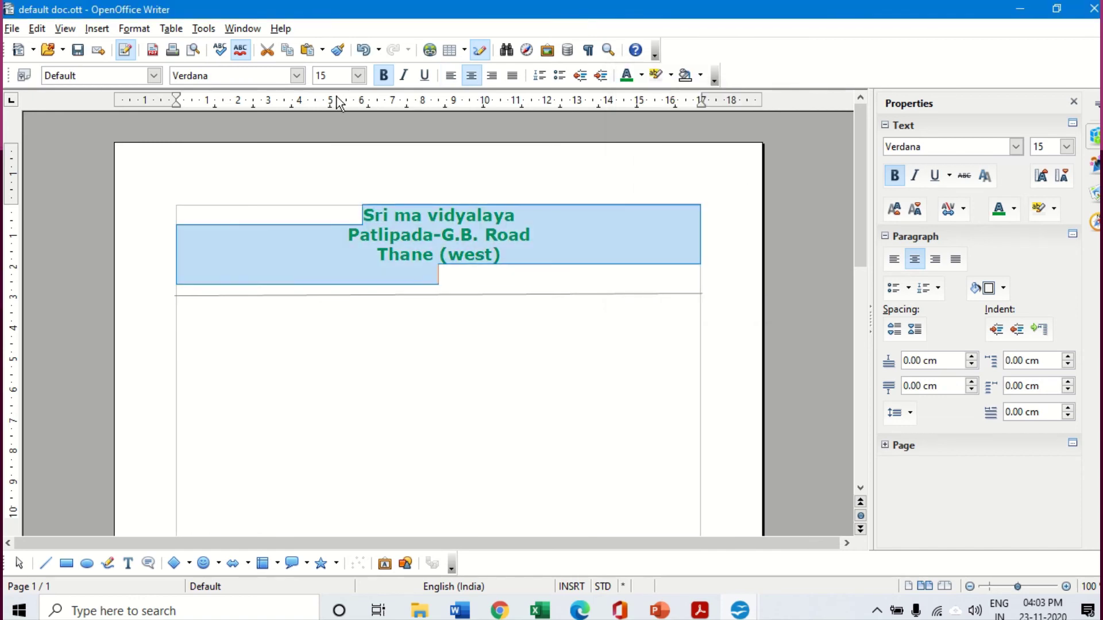
{"action": "left_click", "coordinate": [383, 76]}
{"action": "left_click", "coordinate": [384, 78]}
Insert the LOGO picture from the Desktop at the end of the Patlipada-G.B. Road line.
{"action": "left_click", "coordinate": [573, 233]}
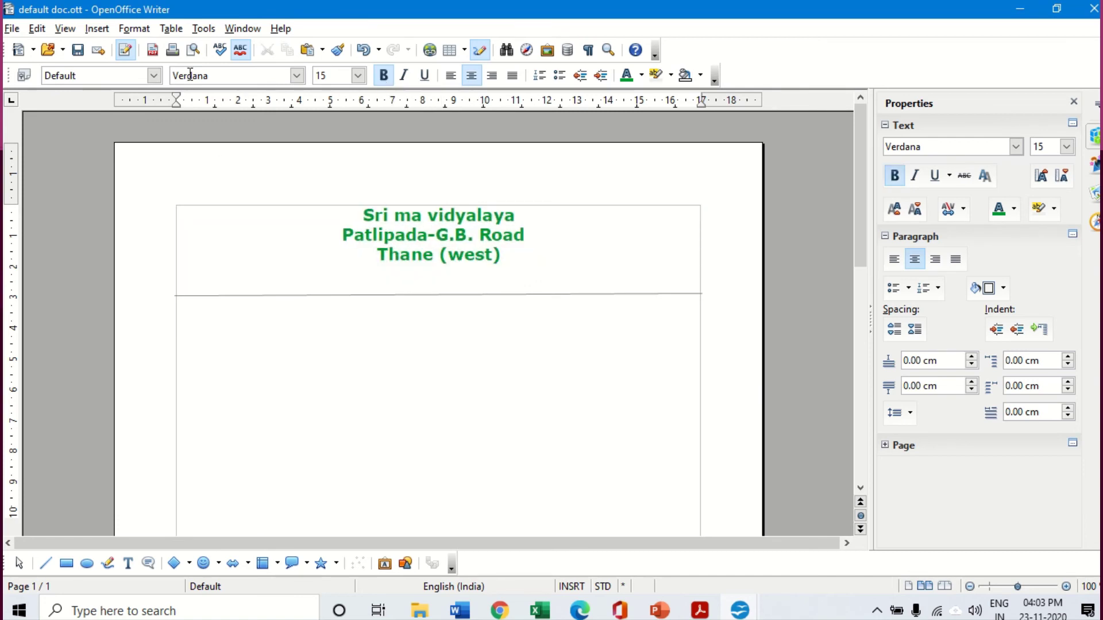
{"action": "left_click", "coordinate": [98, 30]}
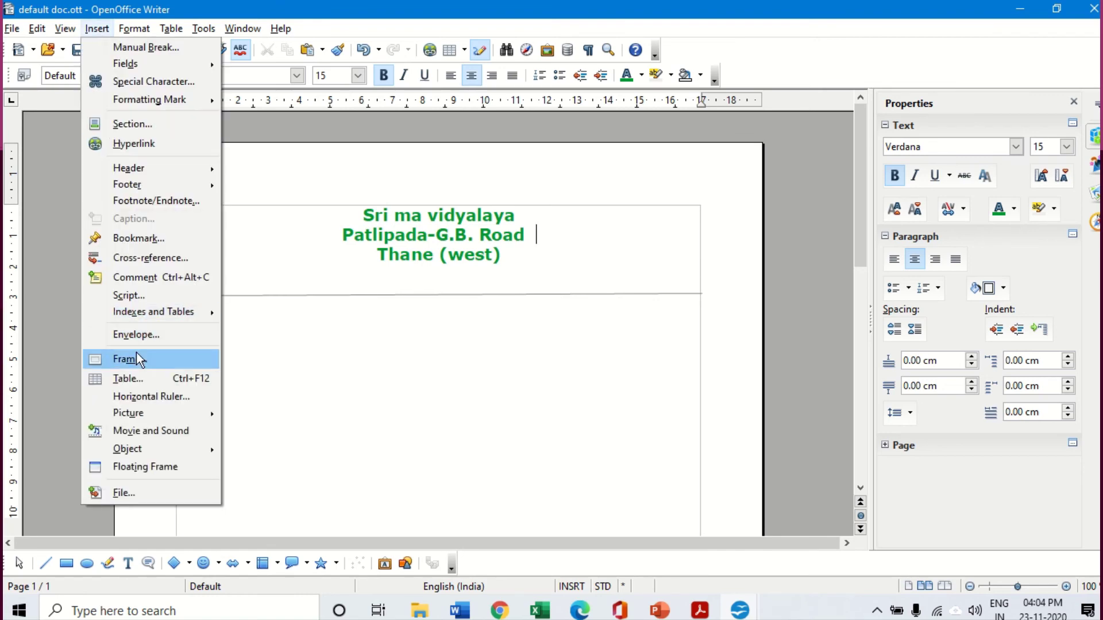
{"action": "mouse_move", "coordinate": [138, 412]}
{"action": "left_click", "coordinate": [256, 411]}
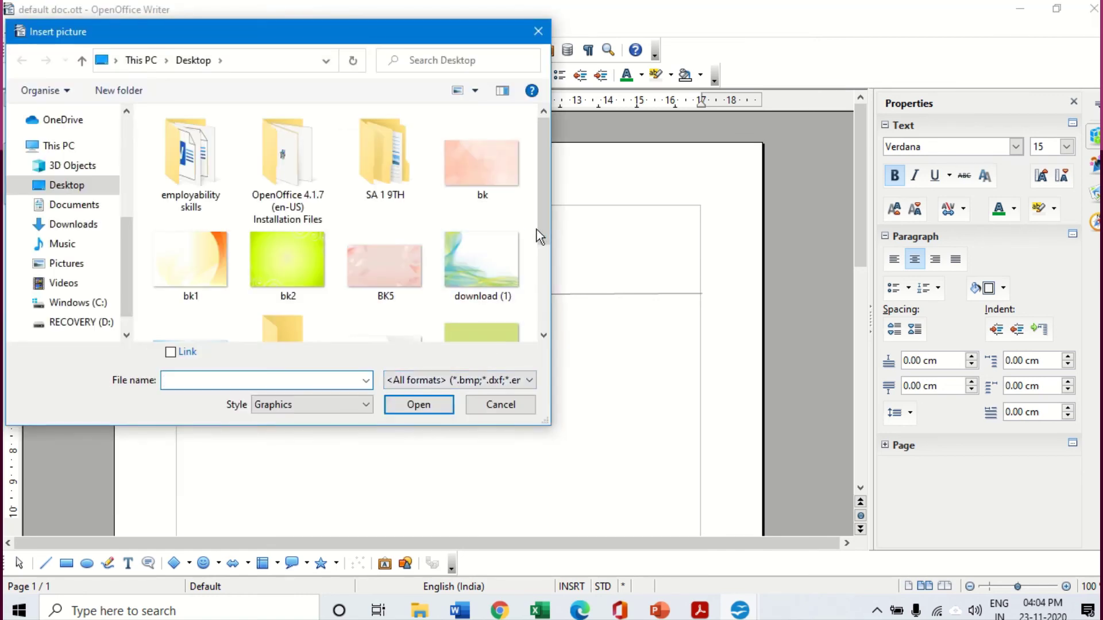
{"action": "left_click_drag", "start_coordinate": [540, 232], "coordinate": [487, 307]}
{"action": "left_click", "coordinate": [202, 298]}
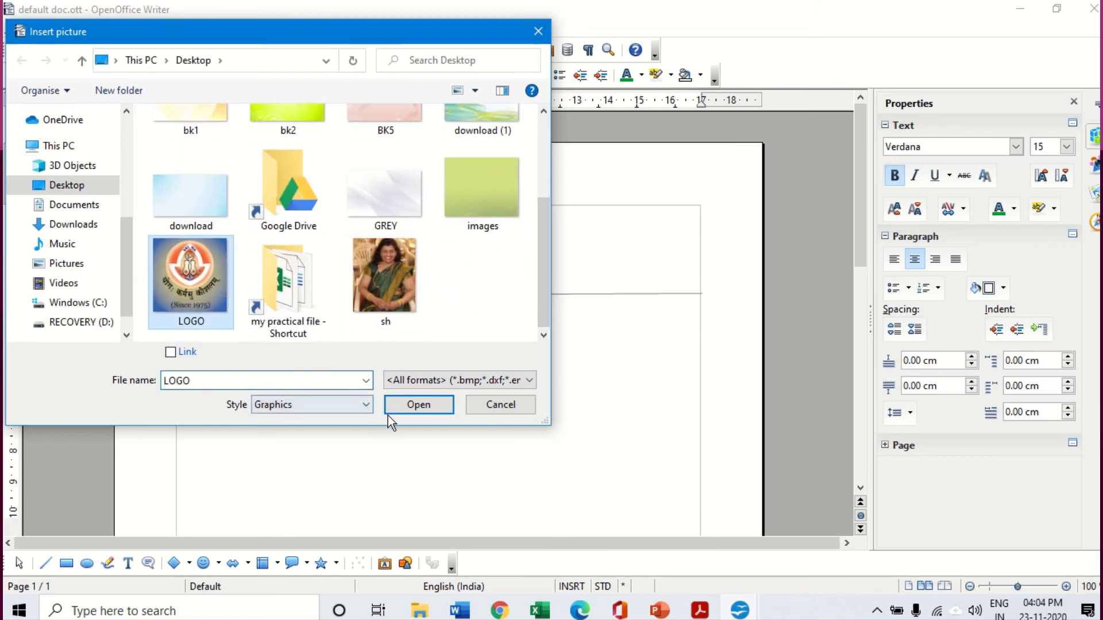
{"action": "left_click", "coordinate": [422, 405]}
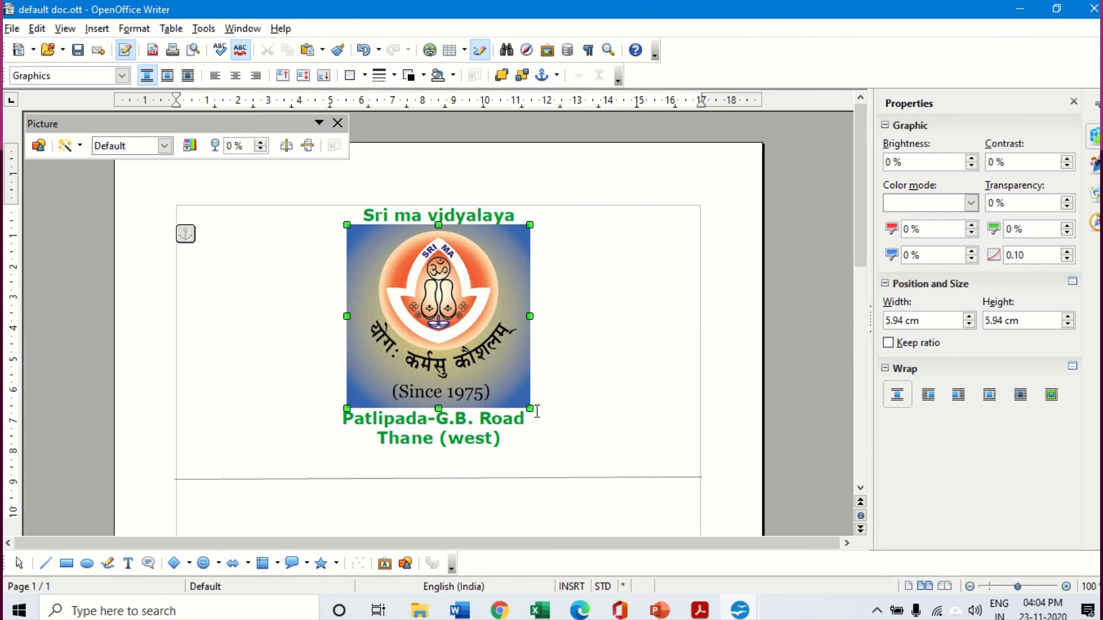
Shrink the logo to about 0.81 by 0.79 inches in the letterhead's upper-right corner and save the template.
{"action": "left_click_drag", "start_coordinate": [529, 409], "coordinate": [659, 248]}
{"action": "left_click", "coordinate": [377, 239]}
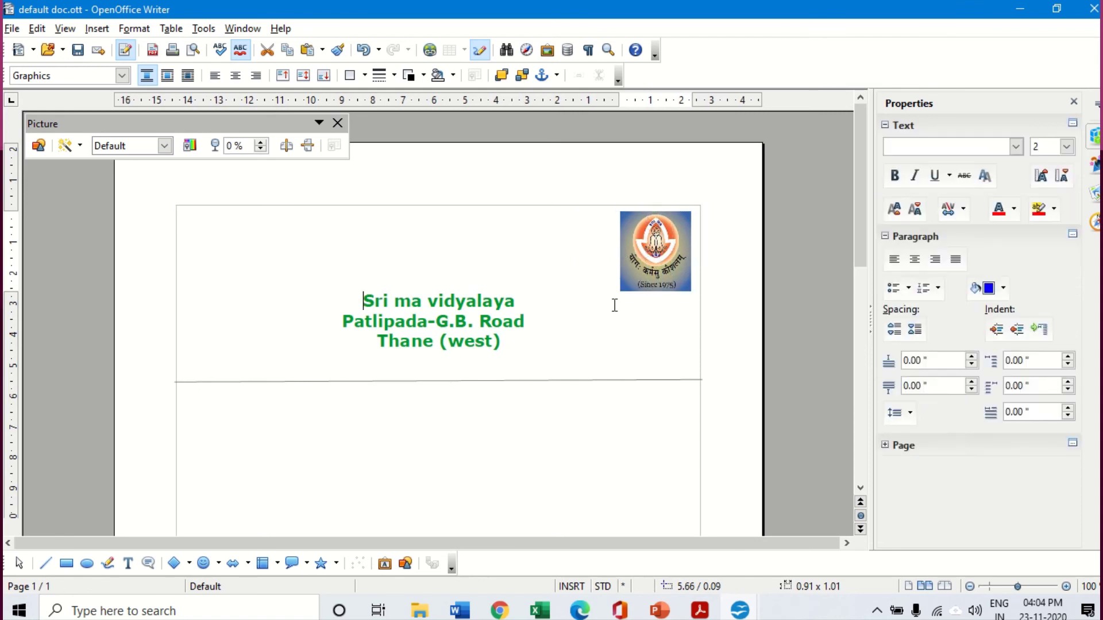
{"action": "left_click", "coordinate": [625, 283]}
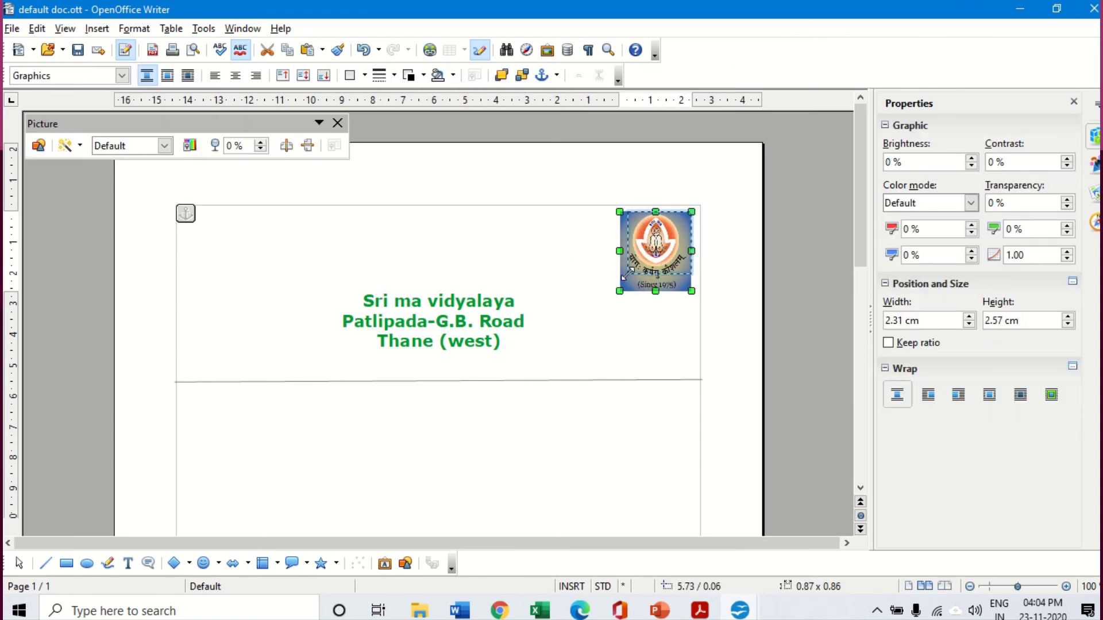
{"action": "left_click_drag", "start_coordinate": [628, 274], "coordinate": [628, 274]}
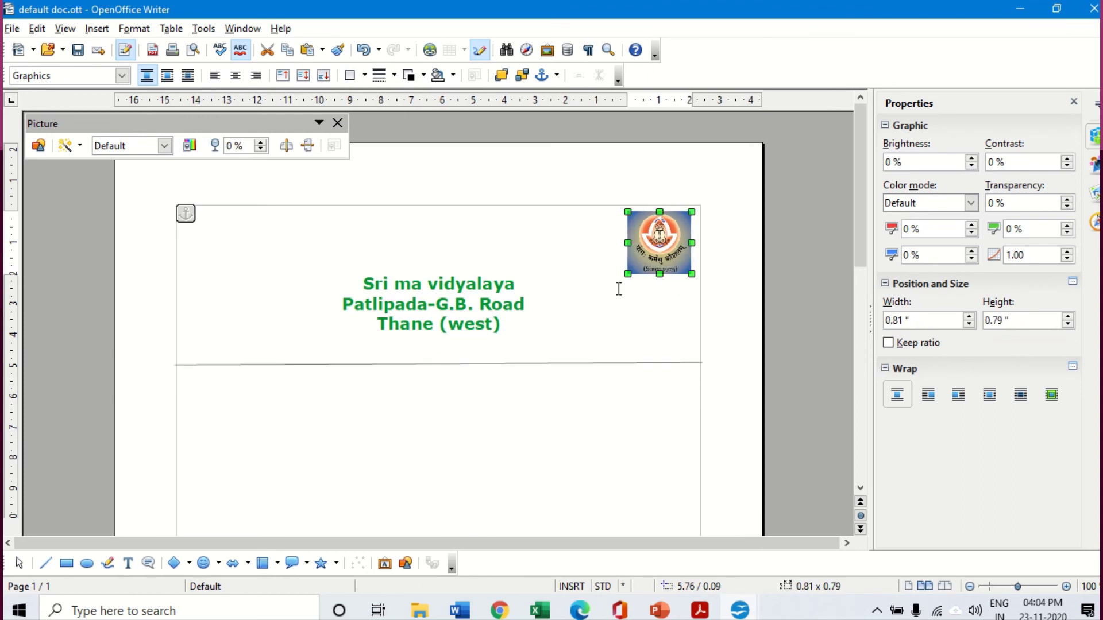
{"action": "left_click", "coordinate": [79, 52]}
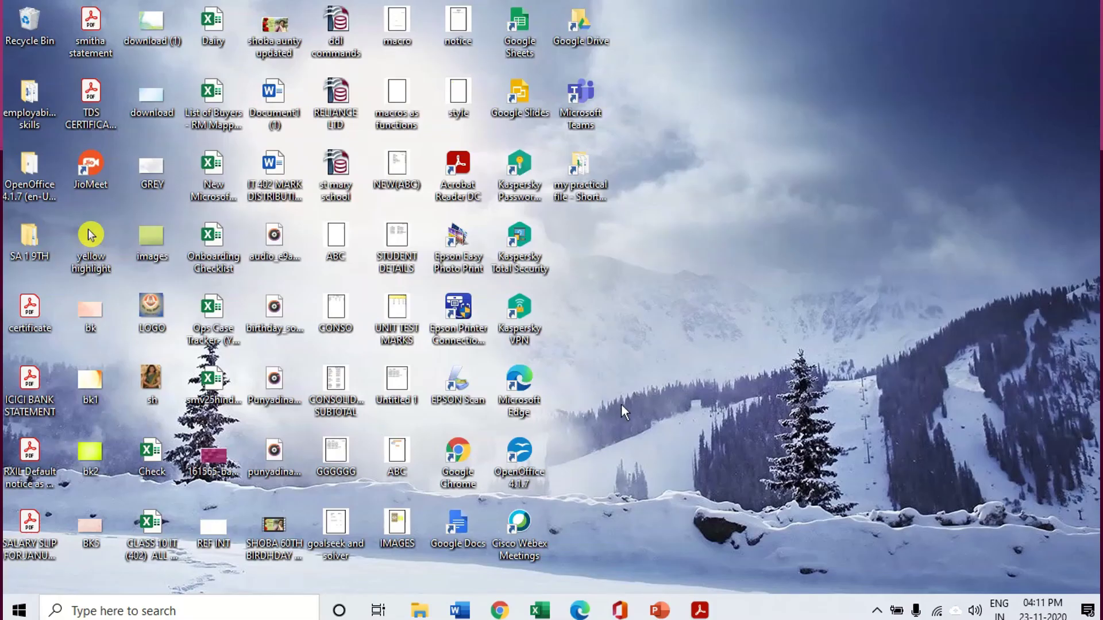
Start OpenOffice Writer, open the notice document from the Desktop and update its styles to match the modified template.
{"action": "double_click", "coordinate": [519, 453]}
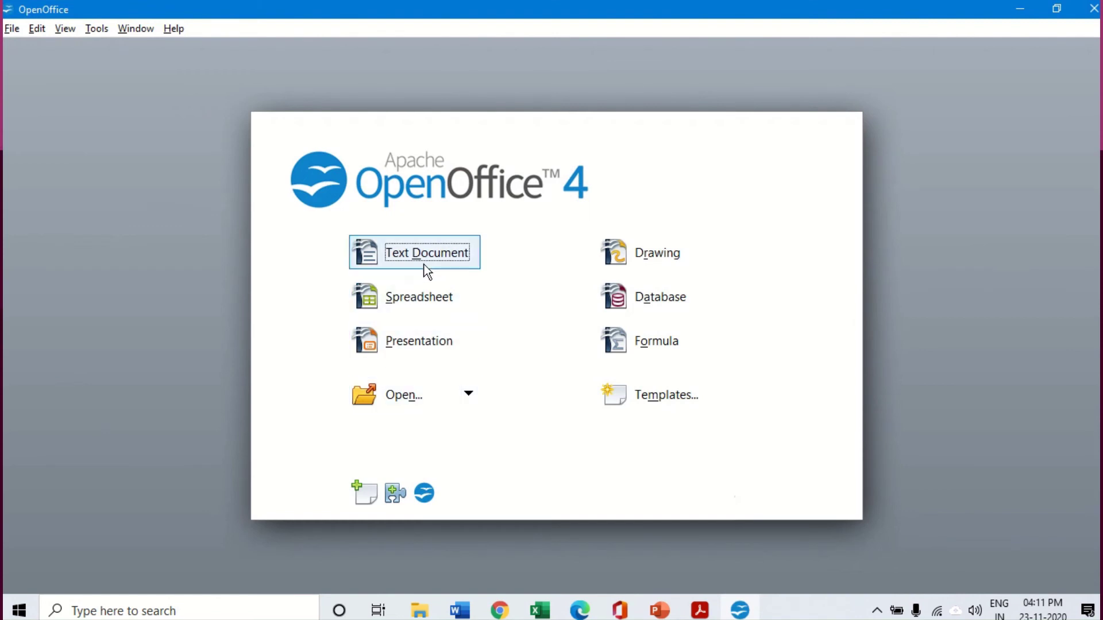
{"action": "left_click", "coordinate": [427, 270]}
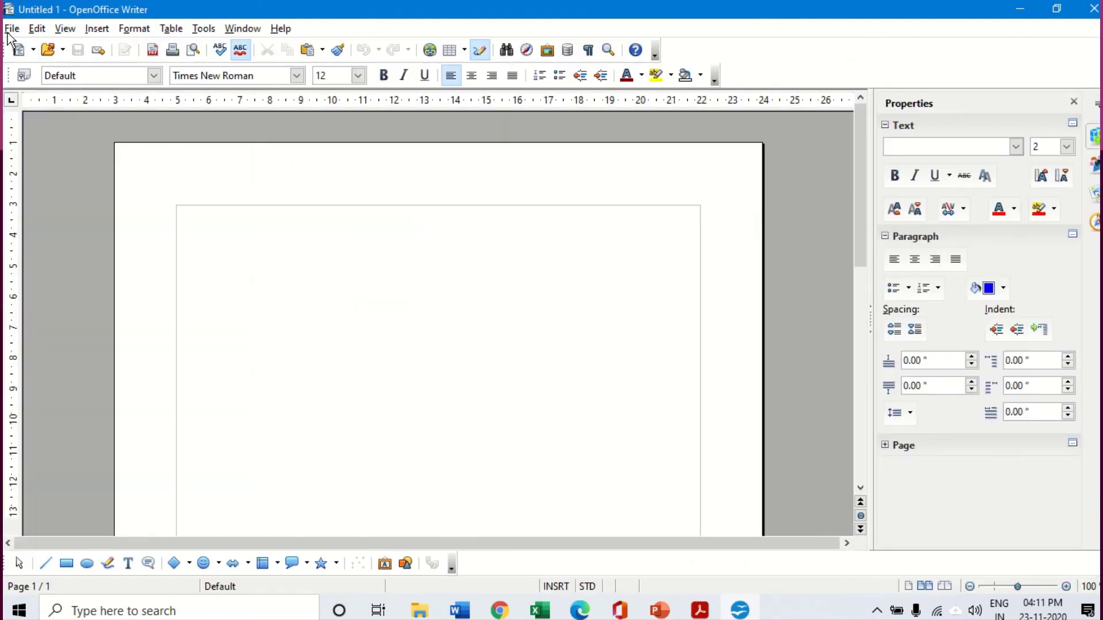
{"action": "left_click", "coordinate": [11, 28]}
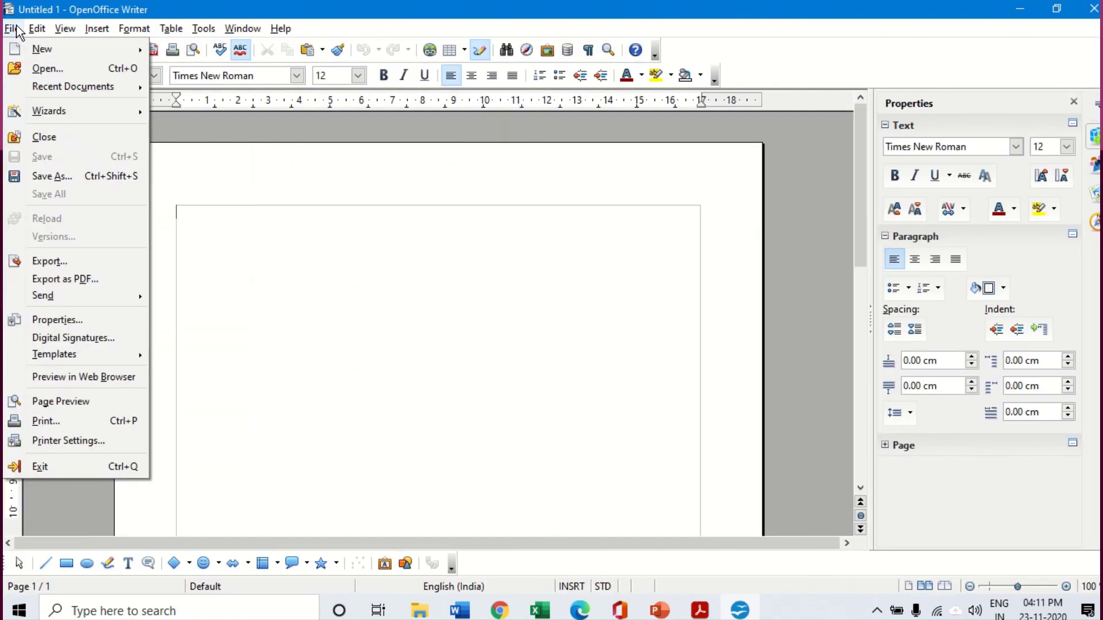
{"action": "left_click", "coordinate": [43, 71]}
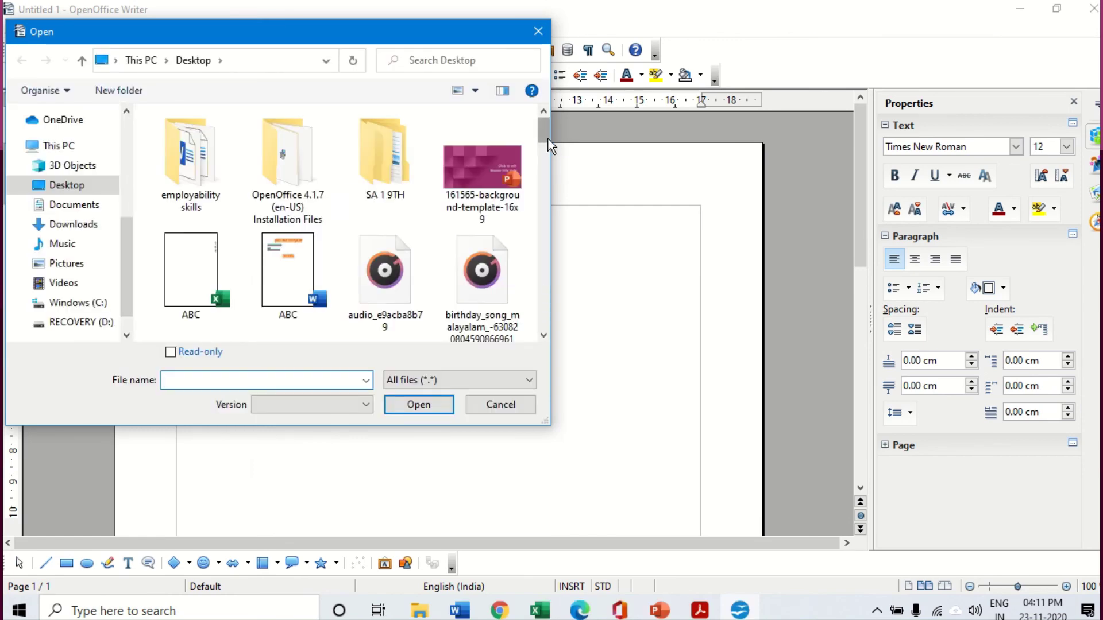
{"action": "left_click_drag", "start_coordinate": [546, 137], "coordinate": [543, 261]}
{"action": "left_click", "coordinate": [208, 208]}
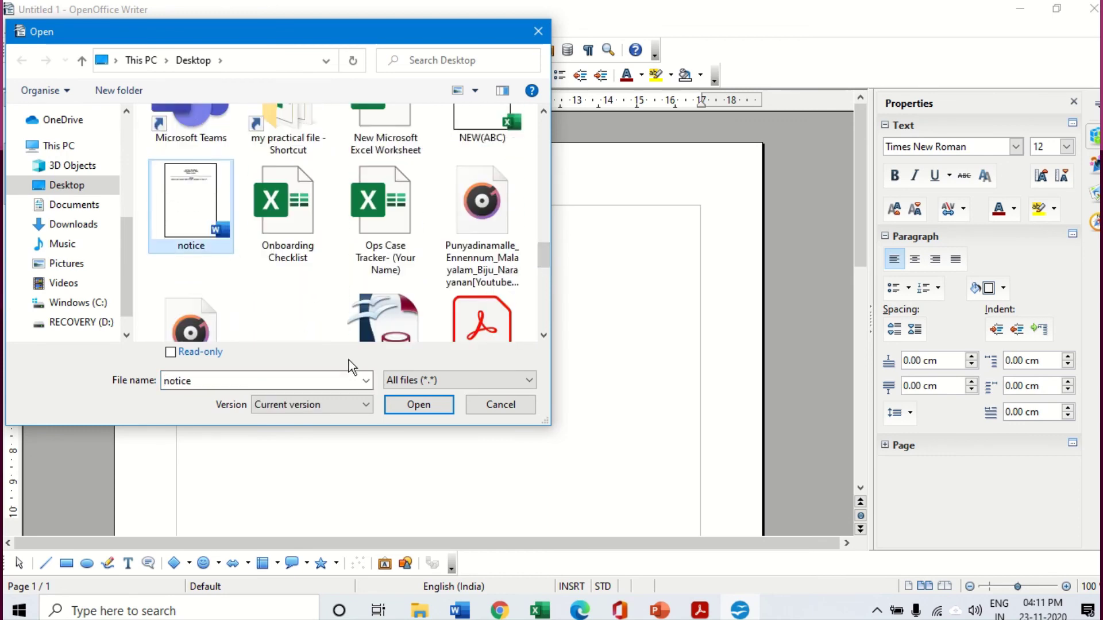
{"action": "left_click", "coordinate": [418, 404]}
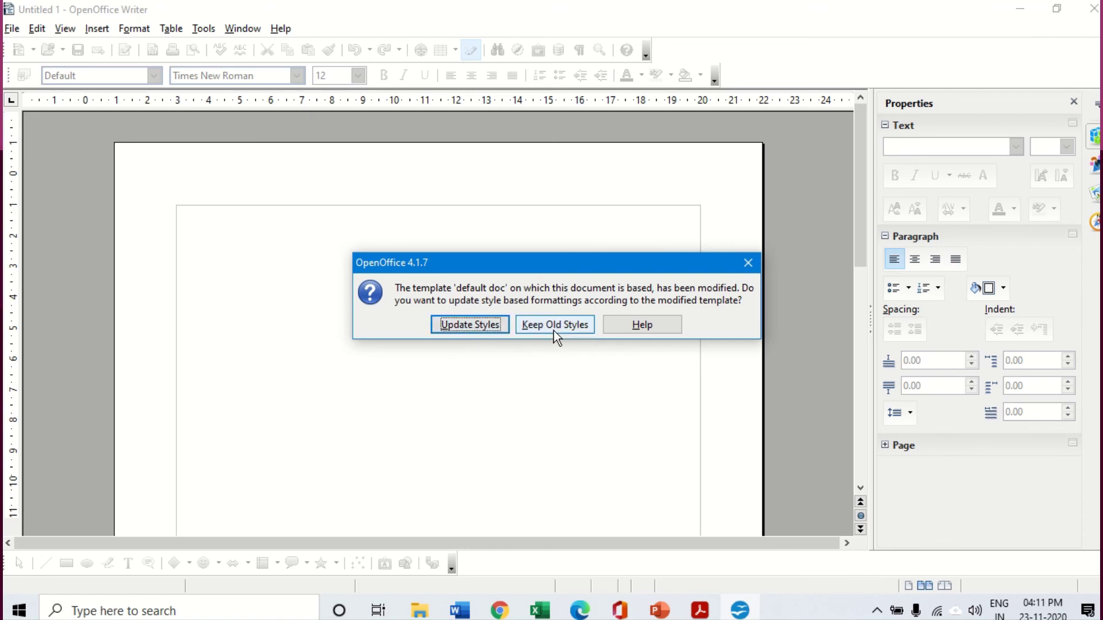
{"action": "left_click", "coordinate": [470, 326]}
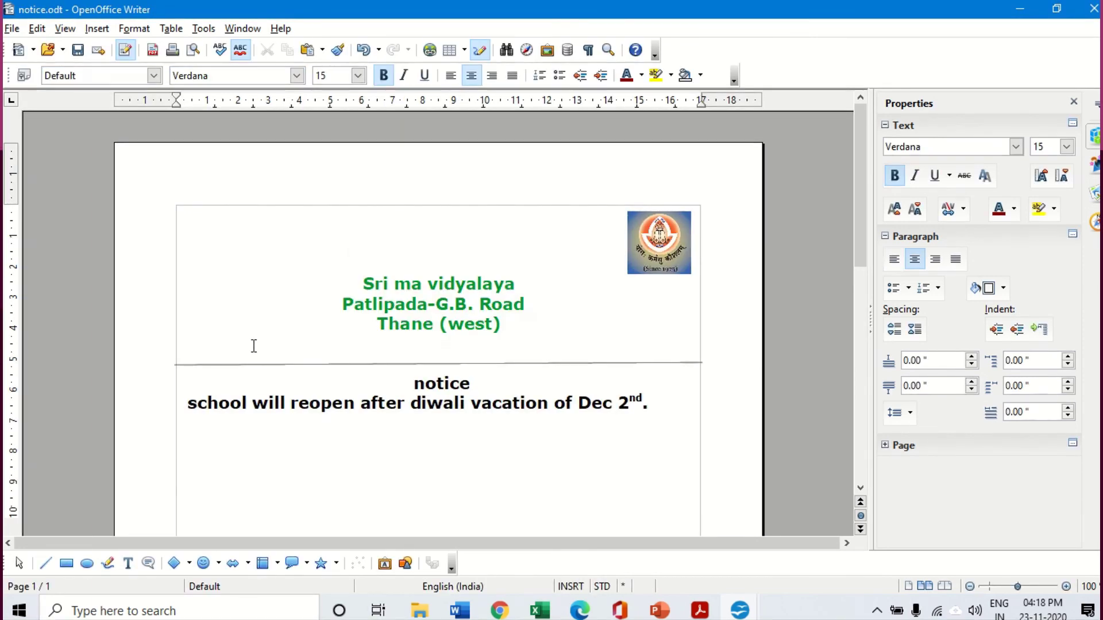